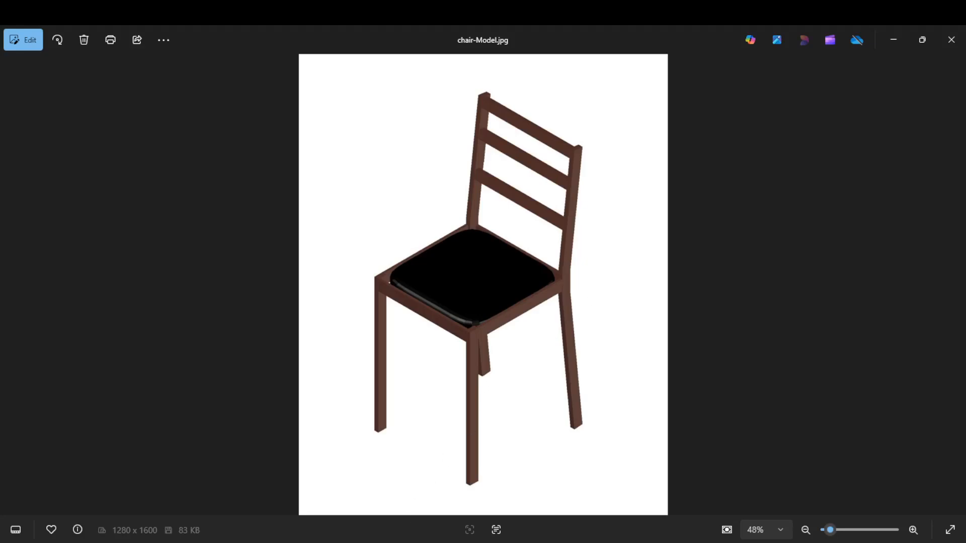
Switch to Drawing3.dwg in AutoCAD and review its drawing units settings
{"action": "mouse_move", "coordinate": [395, 542]}
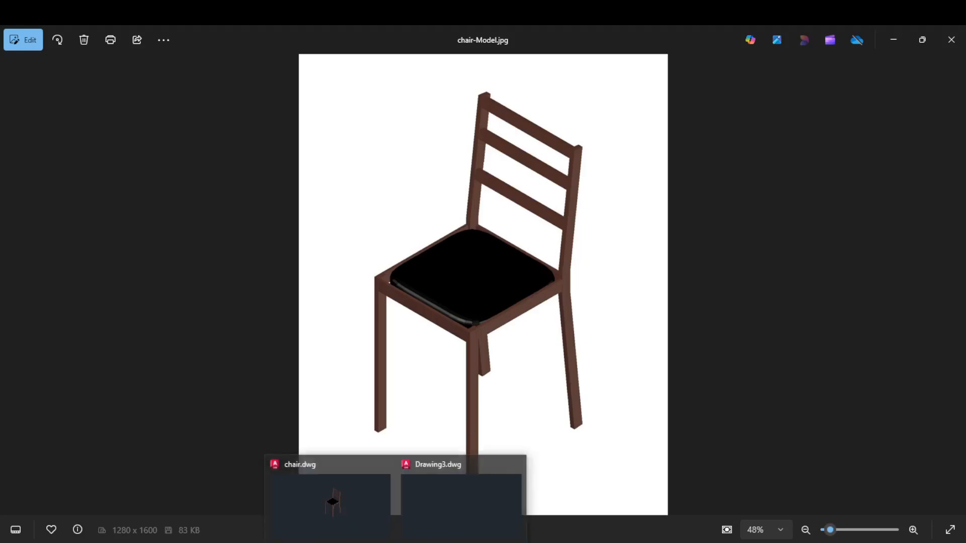
{"action": "left_click", "coordinate": [430, 512]}
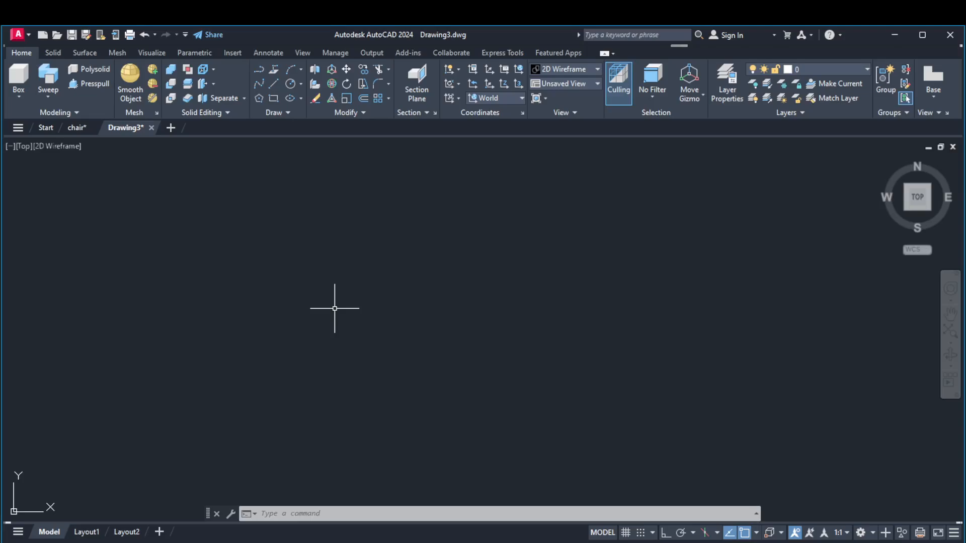
{"action": "type", "text": "units"}
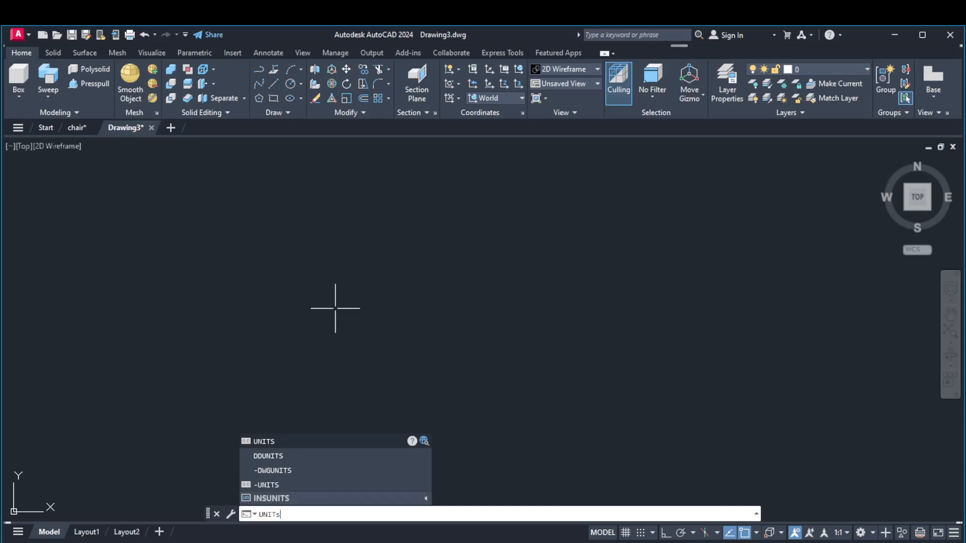
{"action": "key", "text": "Return"}
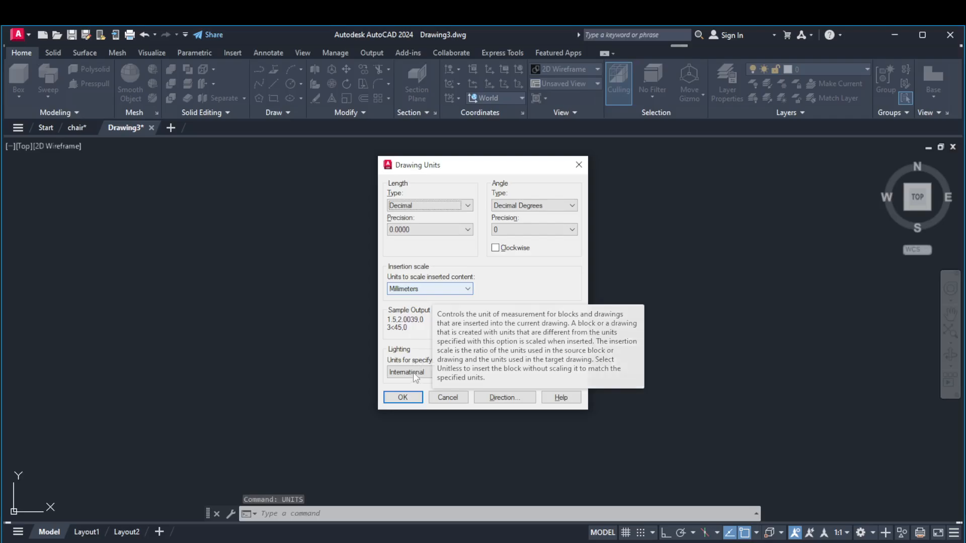
{"action": "left_click", "coordinate": [401, 396]}
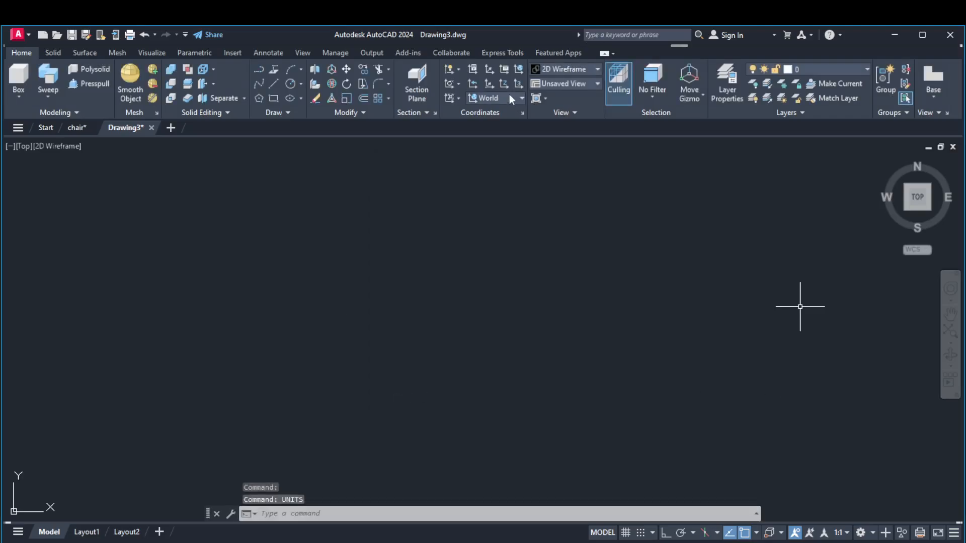
Set the view to SE Isometric and stop the UCS icon from displaying at the origin
{"action": "left_click", "coordinate": [558, 85]}
{"action": "left_click", "coordinate": [557, 184]}
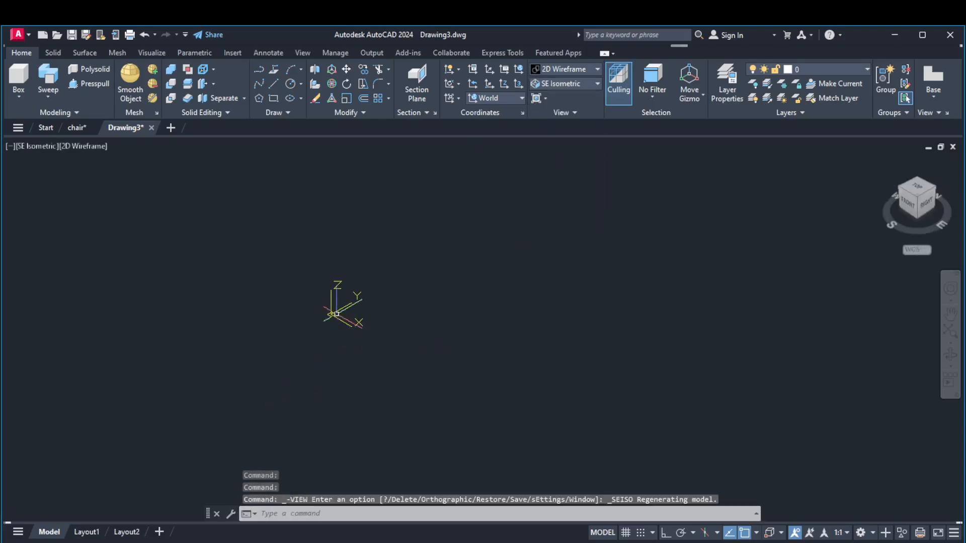
{"action": "left_click", "coordinate": [331, 314]}
{"action": "right_click", "coordinate": [331, 314]}
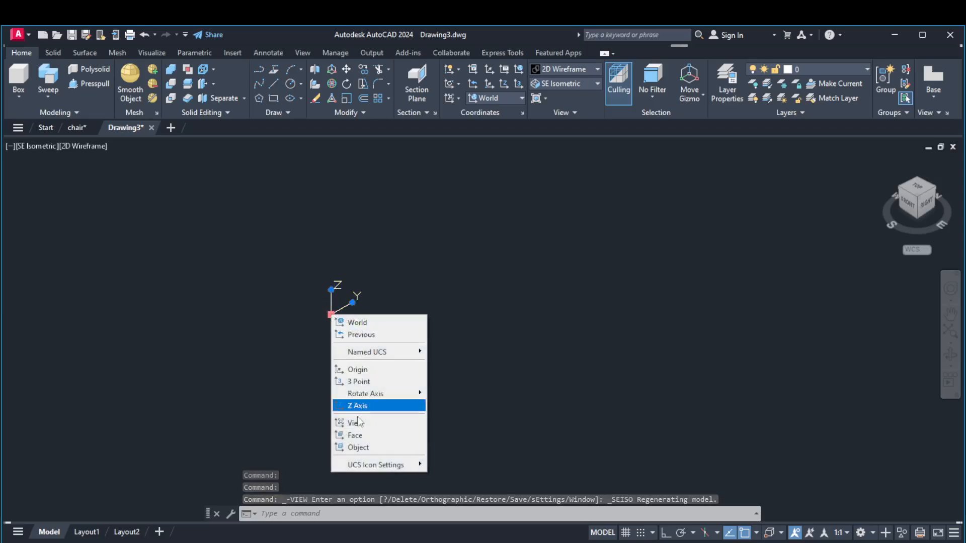
{"action": "mouse_move", "coordinate": [358, 469]}
{"action": "left_click", "coordinate": [443, 462]}
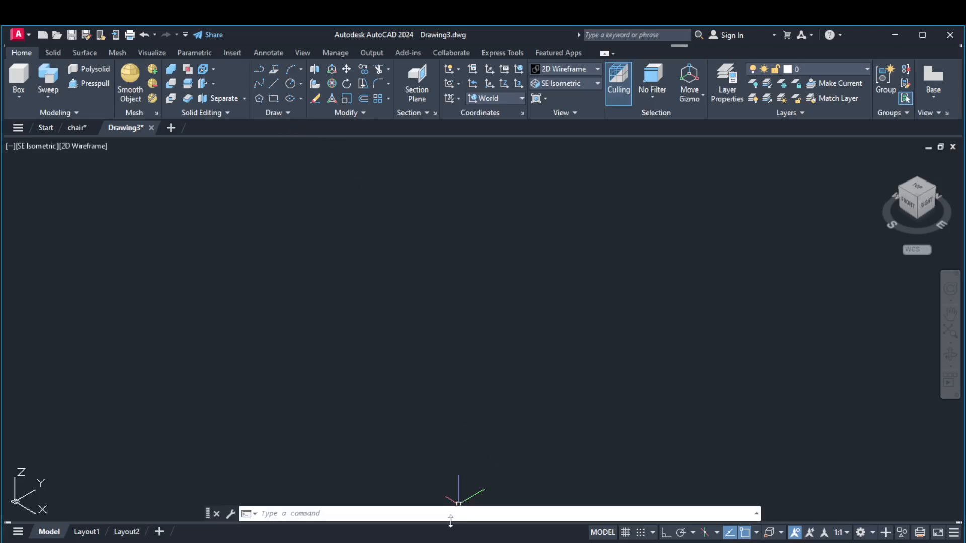
Switch to the chair-Model.jpg reference image and examine the chair's legs, seat frame and backrest
{"action": "mouse_move", "coordinate": [441, 537]}
{"action": "left_click", "coordinate": [436, 514]}
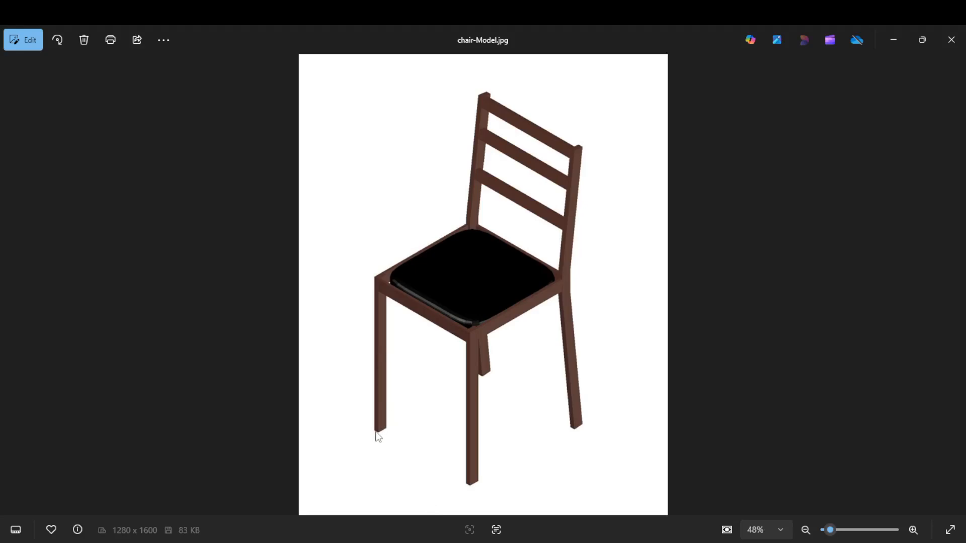
{"action": "scroll", "coordinate": [378, 437], "scroll_direction": "up", "scroll_amount": 3}
{"action": "scroll", "coordinate": [312, 436], "scroll_direction": "up", "scroll_amount": 1}
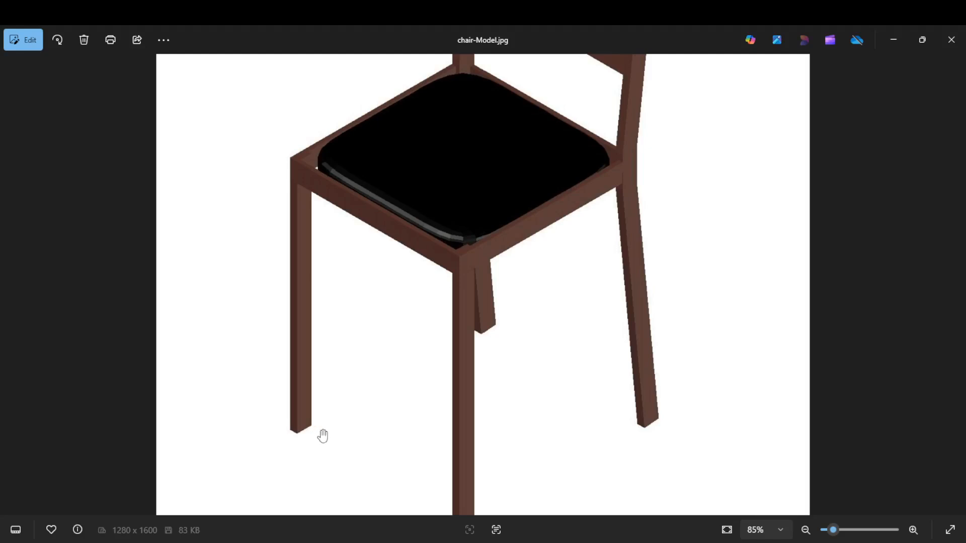
{"action": "scroll", "coordinate": [375, 373], "scroll_direction": "down", "scroll_amount": 1}
{"action": "scroll", "coordinate": [375, 373], "scroll_direction": "down", "scroll_amount": 1}
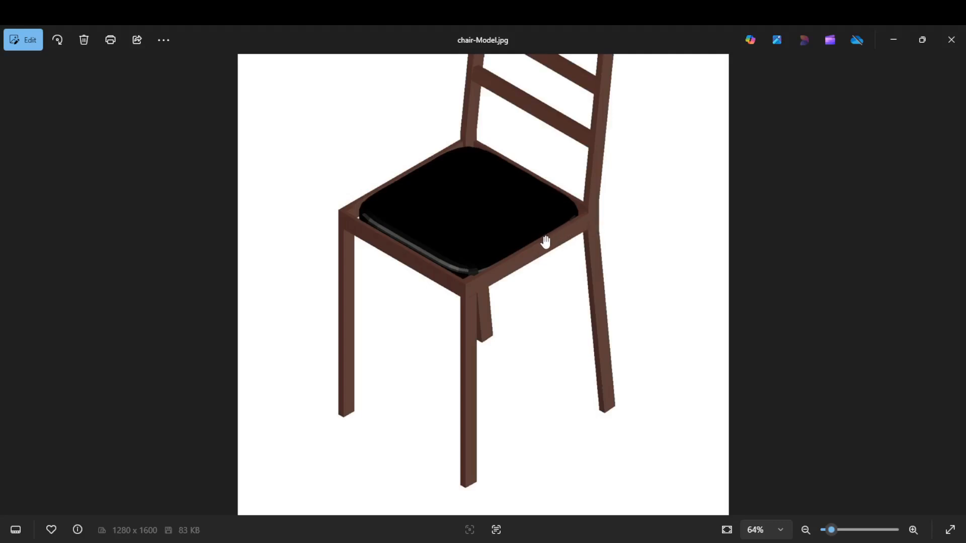
{"action": "scroll", "coordinate": [538, 322], "scroll_direction": "down", "scroll_amount": 1}
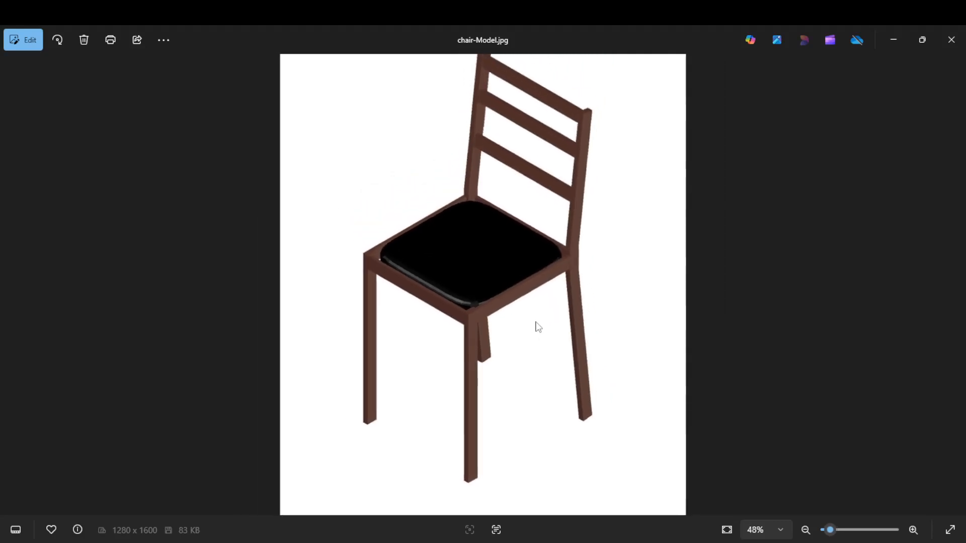
{"action": "scroll", "coordinate": [537, 327], "scroll_direction": "down", "scroll_amount": 1}
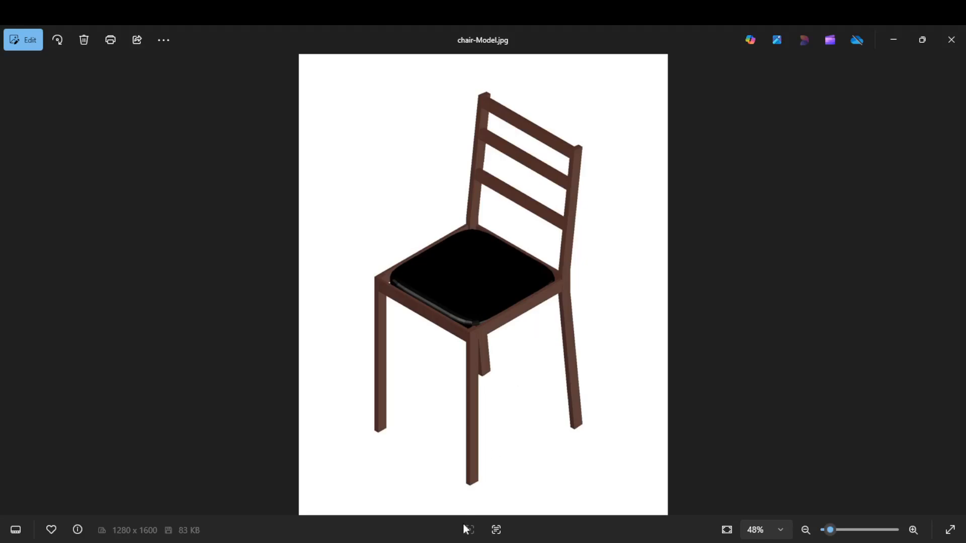
Switch back to Drawing3.dwg in AutoCAD and set the drawing's insertion scale units to centimeters
{"action": "mouse_move", "coordinate": [455, 542]}
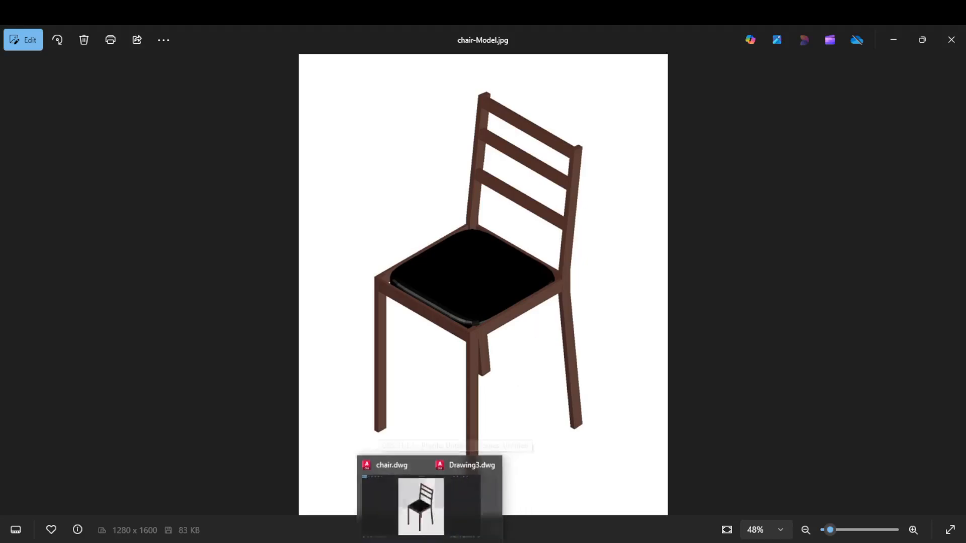
{"action": "left_click", "coordinate": [480, 512]}
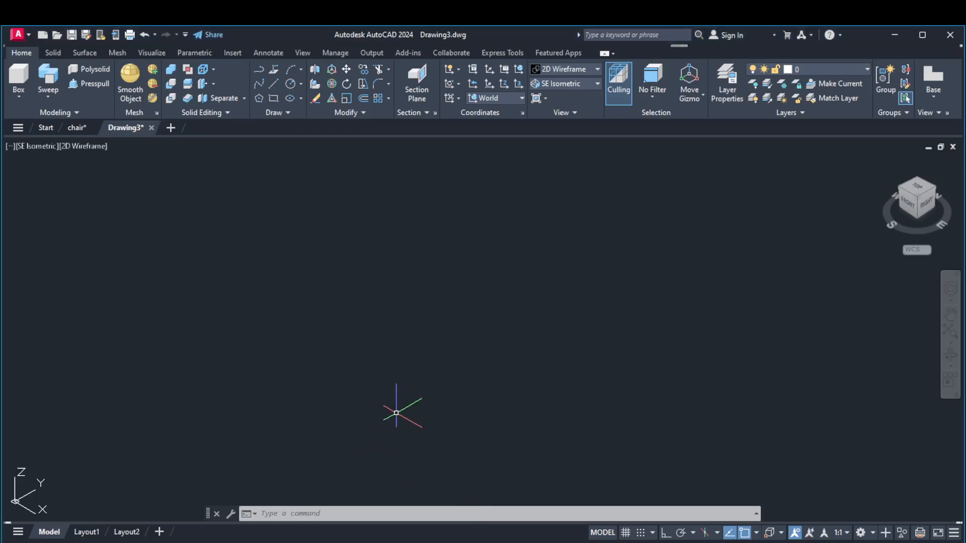
{"action": "left_click", "coordinate": [398, 513]}
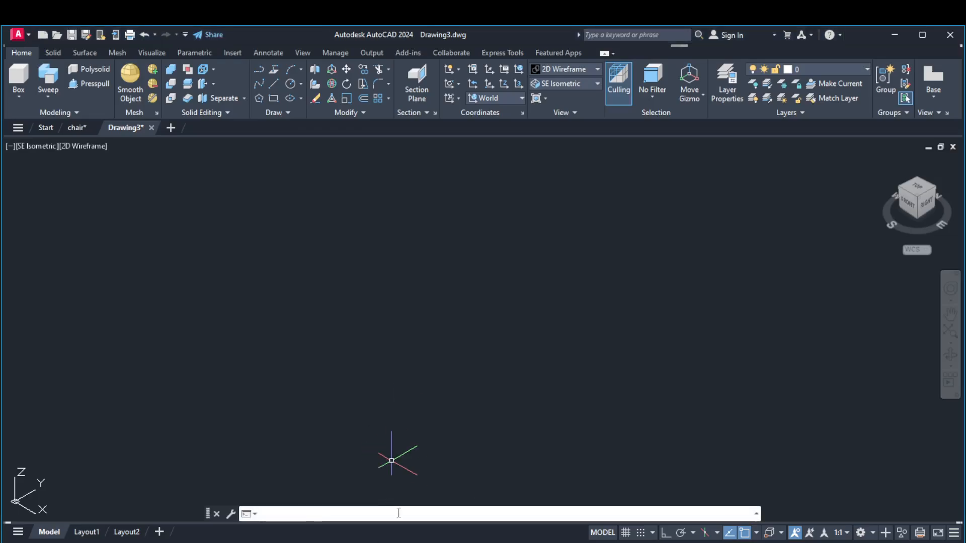
{"action": "type", "text": "Uni"}
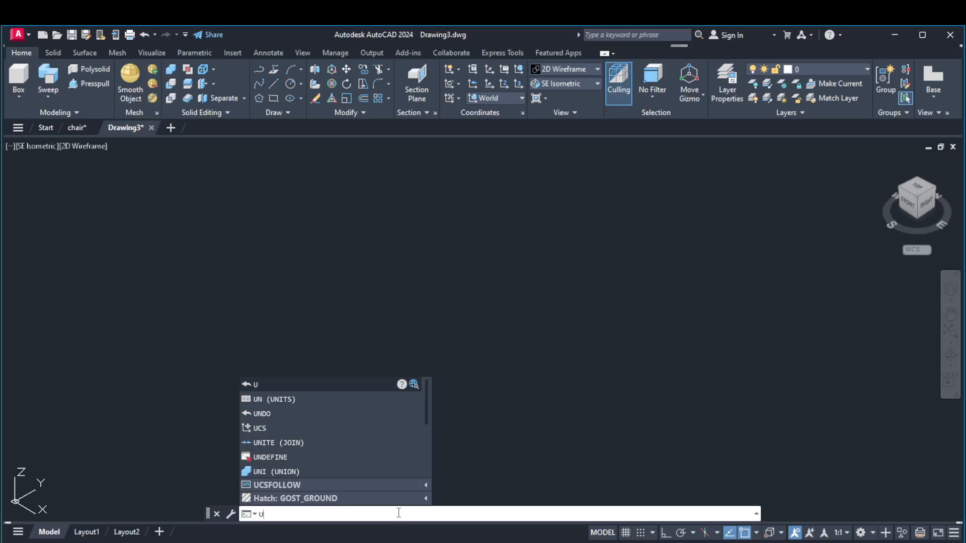
{"action": "type", "text": "ts"}
{"action": "key", "text": "Return"}
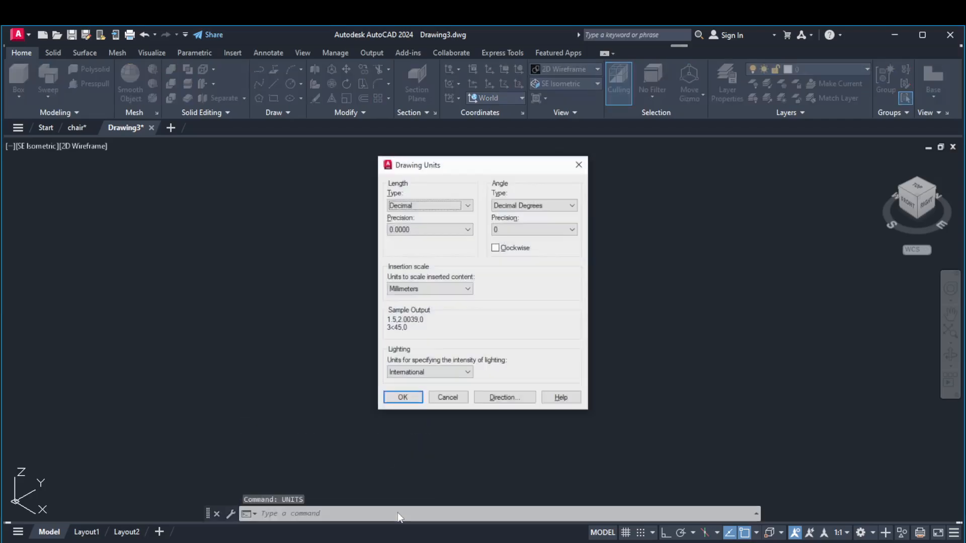
{"action": "left_click", "coordinate": [408, 290]}
{"action": "left_click", "coordinate": [413, 347]}
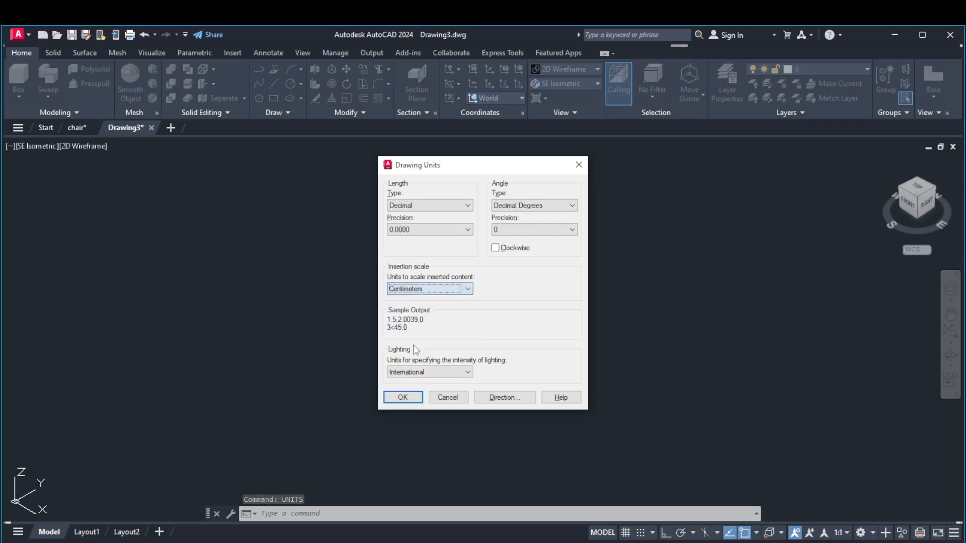
{"action": "left_click", "coordinate": [402, 397]}
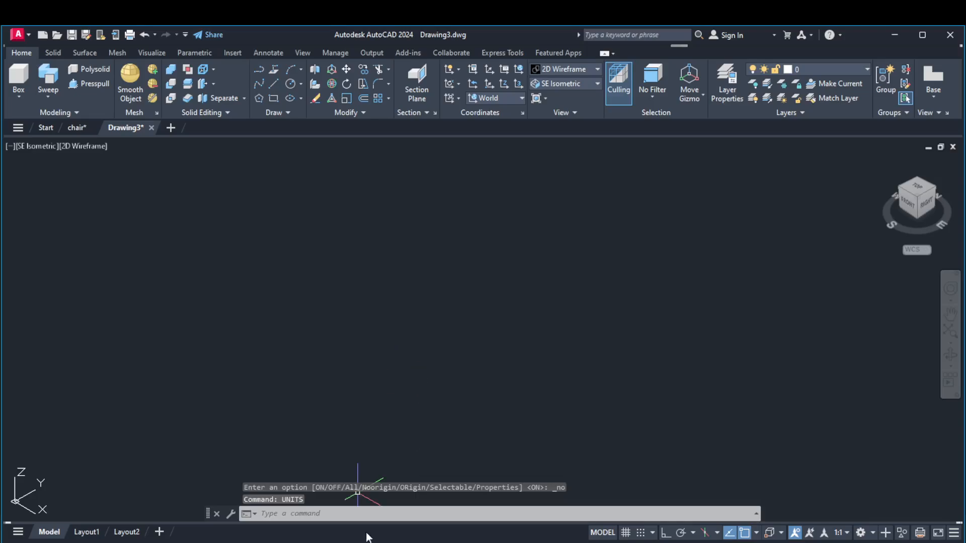
Check the chair-Model.jpg reference image once more, and return to Drawing3.dwg in AutoCAD
{"action": "mouse_move", "coordinate": [422, 542]}
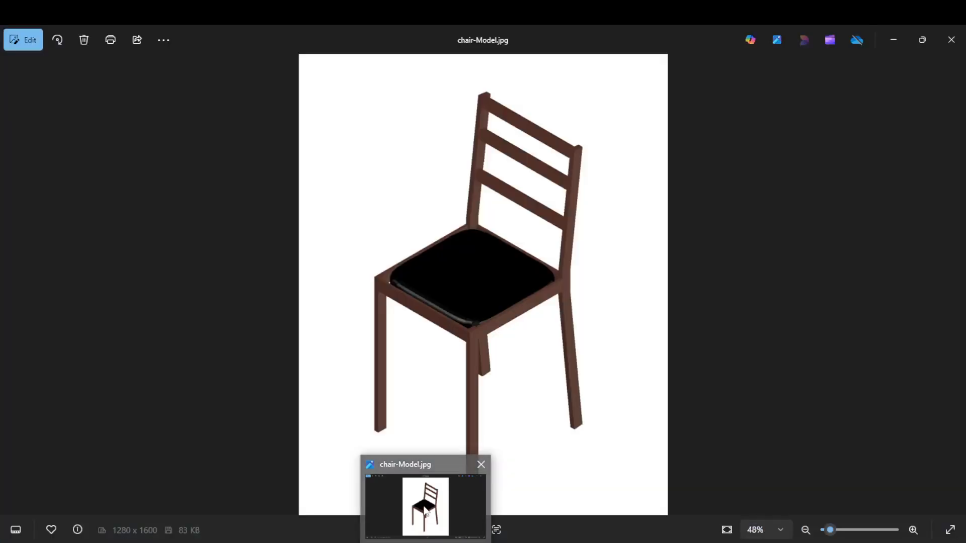
{"action": "left_click", "coordinate": [424, 510]}
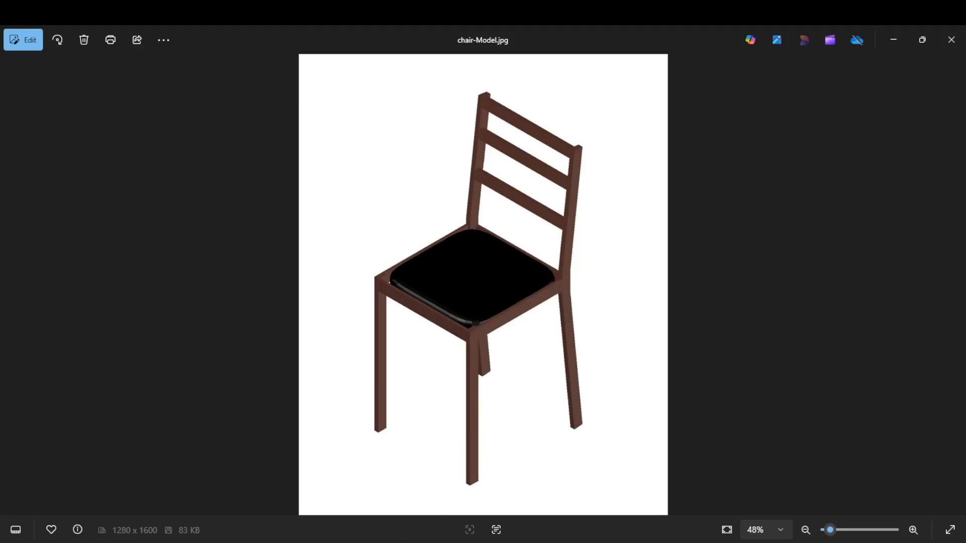
{"action": "mouse_move", "coordinate": [330, 500]}
{"action": "left_click", "coordinate": [454, 502]}
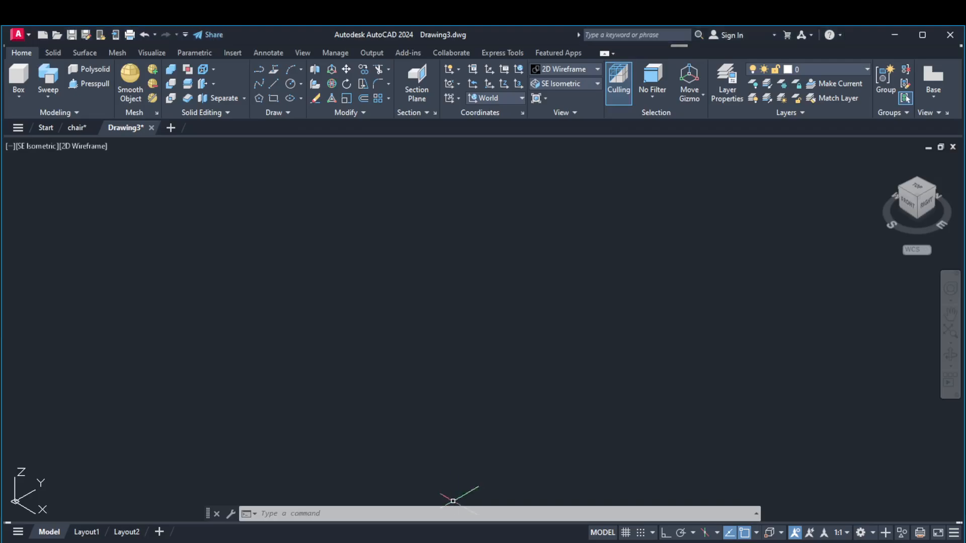
Draw a rectangle as the chair leg's base by dimensions, with length 2 and width 4
{"action": "left_click", "coordinate": [273, 98]}
{"action": "left_click", "coordinate": [264, 376]}
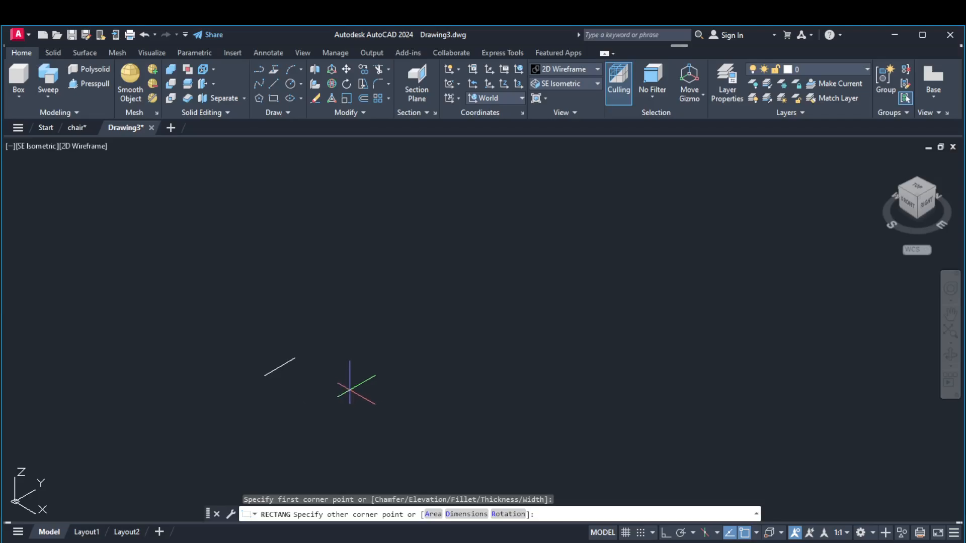
{"action": "key", "text": "Return"}
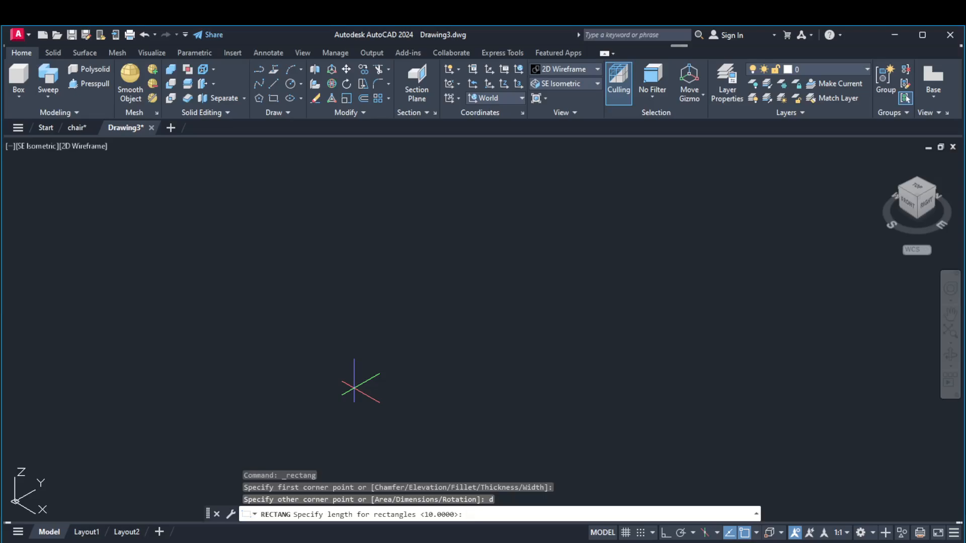
{"action": "type", "text": "2"}
{"action": "key", "text": "Return"}
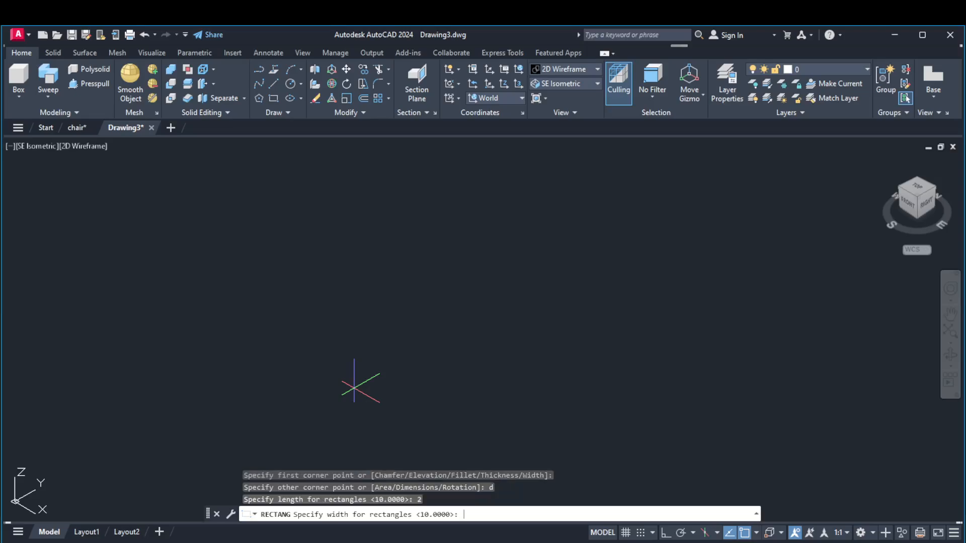
{"action": "type", "text": "4"}
{"action": "key", "text": "Return"}
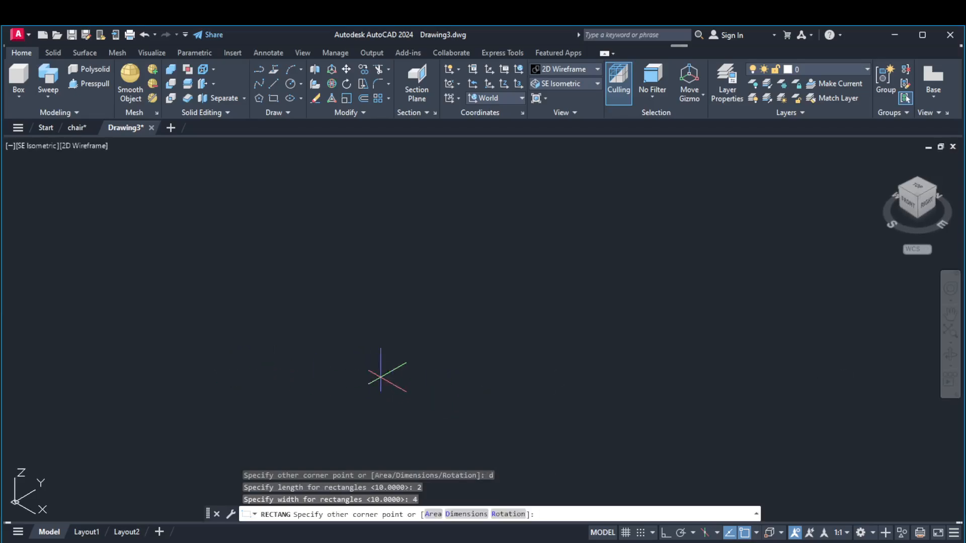
{"action": "left_click", "coordinate": [546, 314]}
{"action": "scroll", "coordinate": [534, 361], "scroll_direction": "down", "scroll_amount": 4}
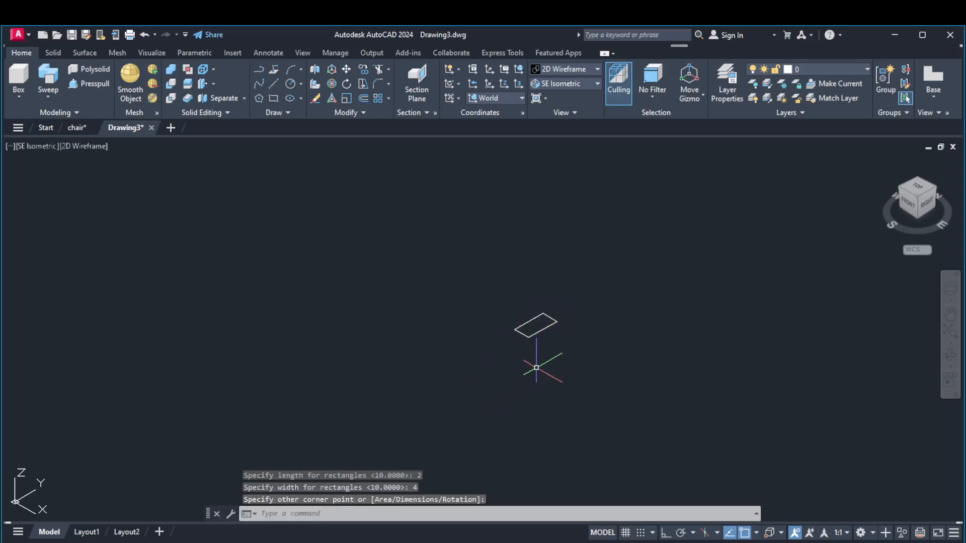
Presspull the rectangle upward by 60 to form the chair leg
{"action": "left_click", "coordinate": [94, 87]}
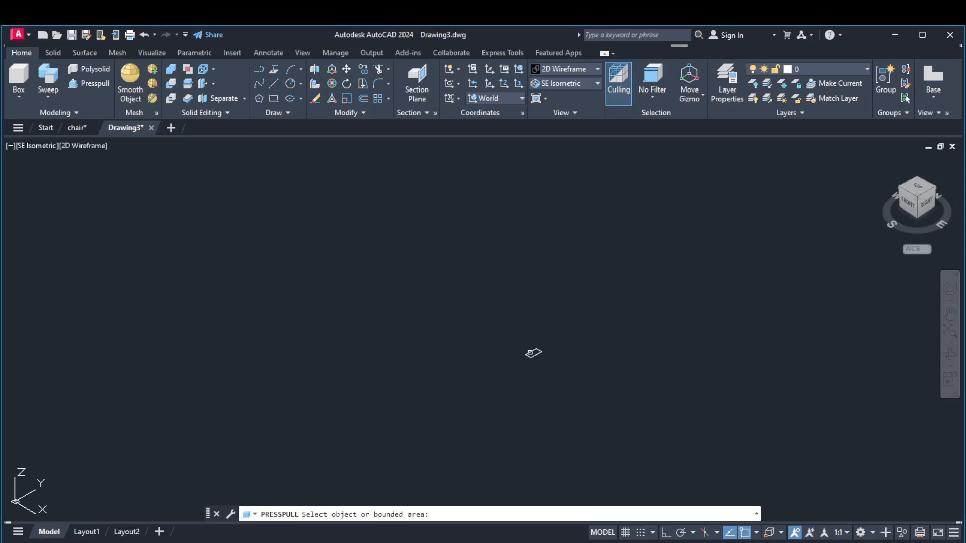
{"action": "left_click", "coordinate": [532, 352]}
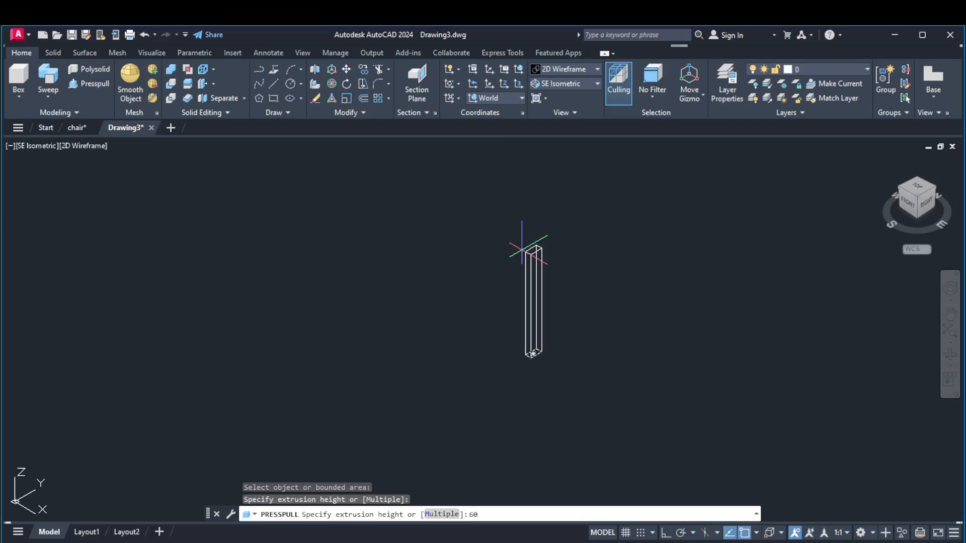
{"action": "key", "text": "Return"}
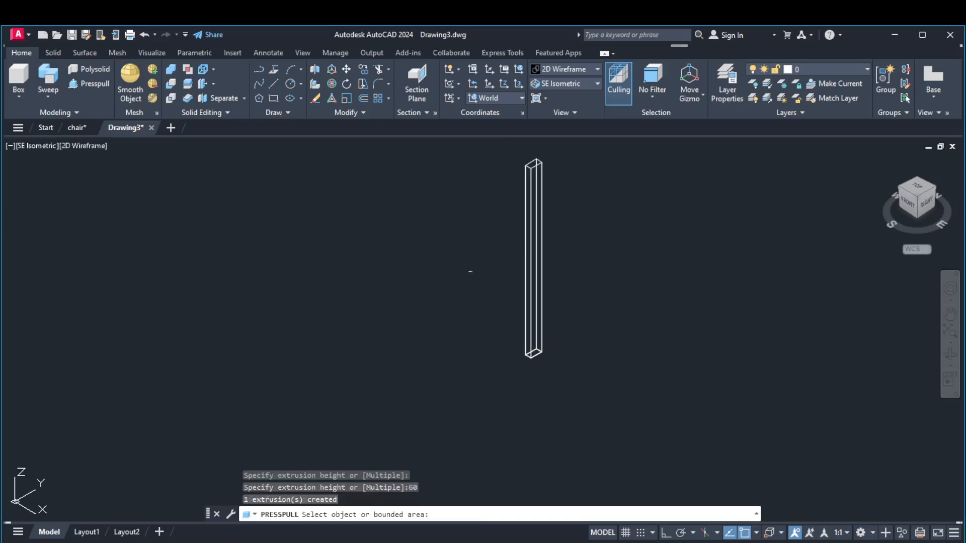
{"action": "key", "text": "Return"}
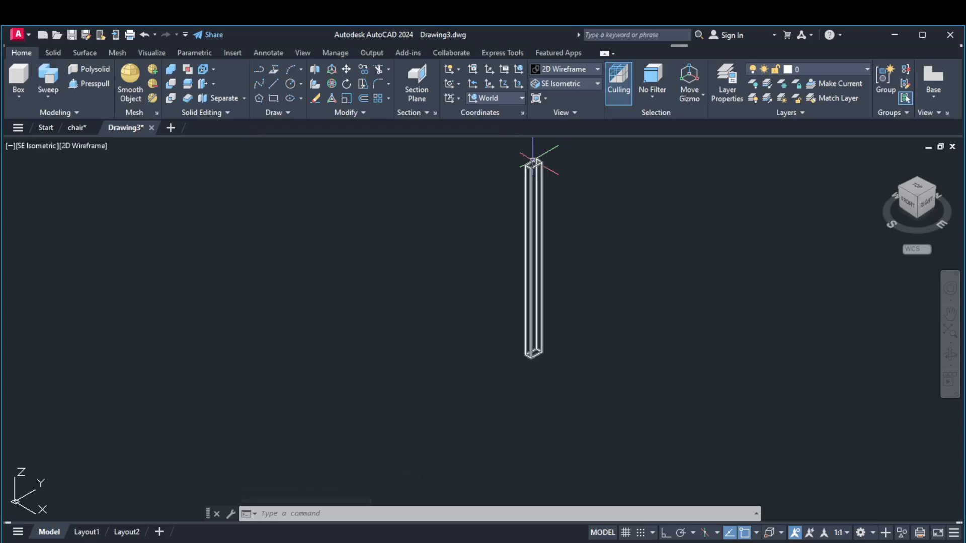
Draw a 45-long line along positive X from the outer top corner of the leg, with Ortho mode on
{"action": "scroll", "coordinate": [532, 161], "scroll_direction": "up", "scroll_amount": 4}
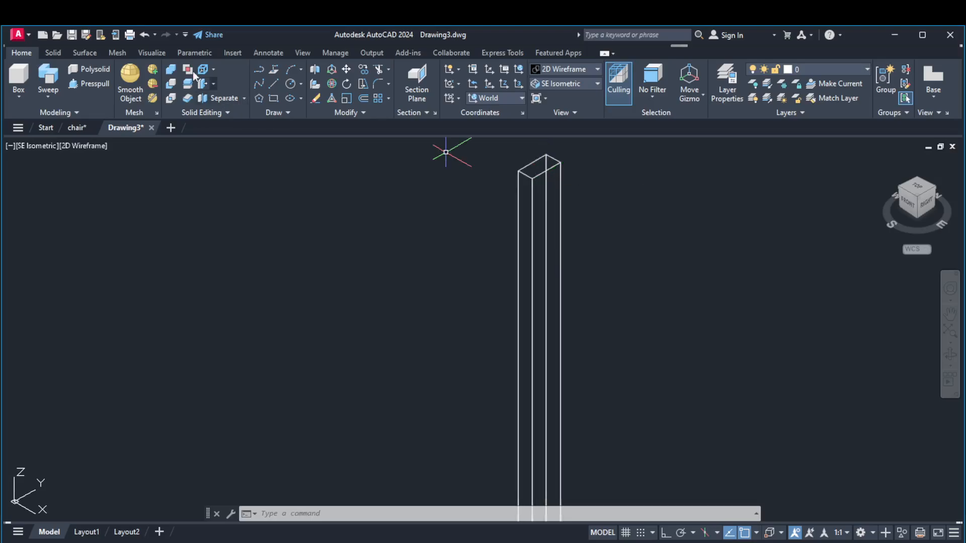
{"action": "left_click", "coordinate": [275, 83]}
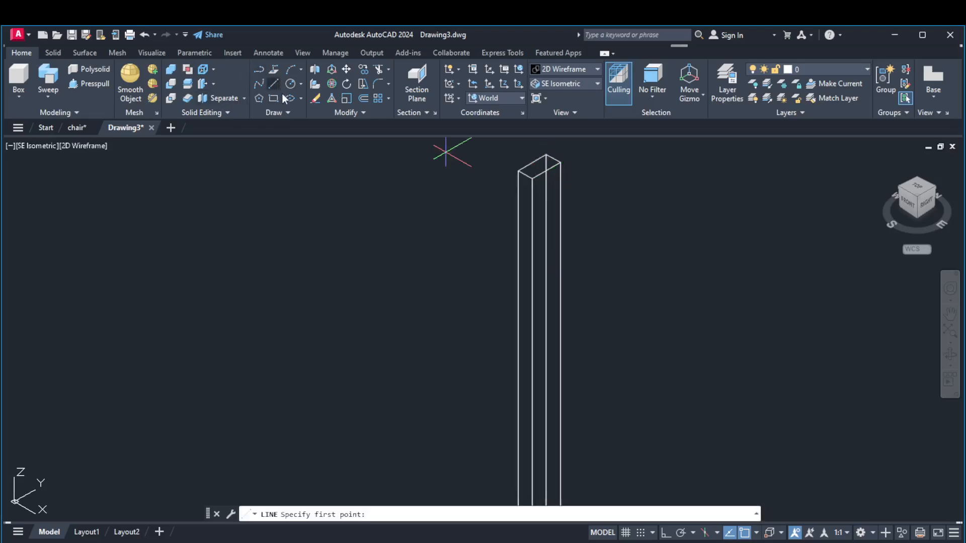
{"action": "left_click", "coordinate": [518, 171]}
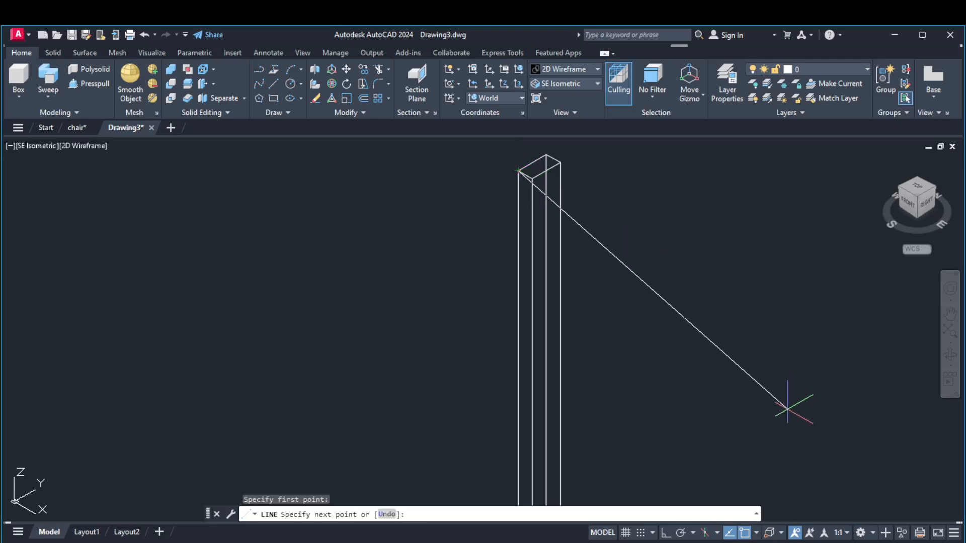
{"action": "left_click", "coordinate": [666, 532]}
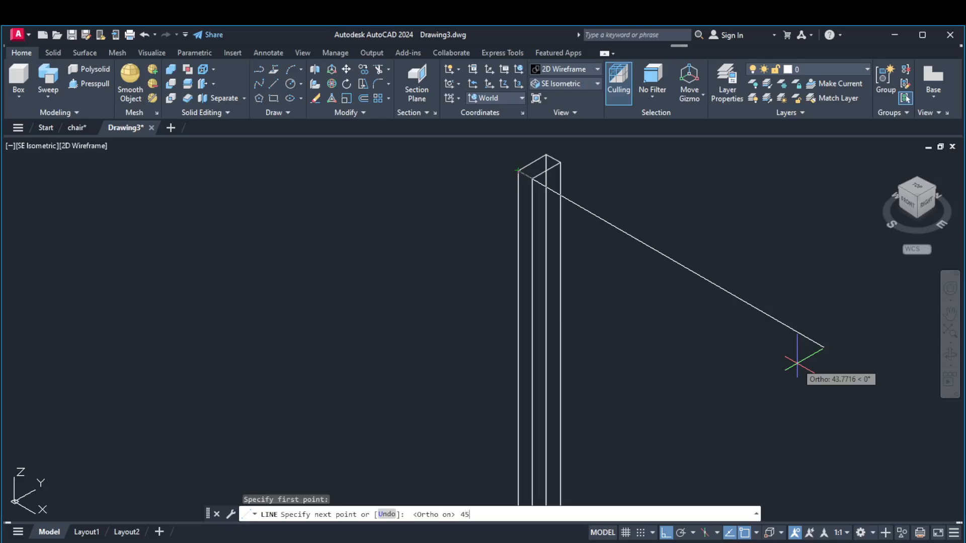
{"action": "type", "text": "45"}
{"action": "key", "text": "Return"}
{"action": "key", "text": "Return"}
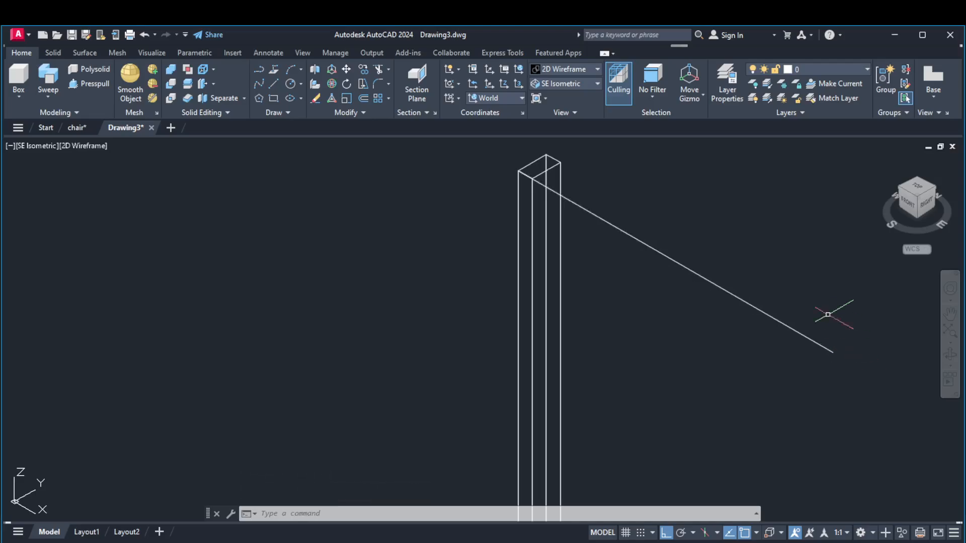
Copy the leg to the far end of the 45-long line, using its top corner nearest that end as base point
{"action": "scroll", "coordinate": [791, 310], "scroll_direction": "down", "scroll_amount": 2}
{"action": "scroll", "coordinate": [792, 311], "scroll_direction": "down", "scroll_amount": 2}
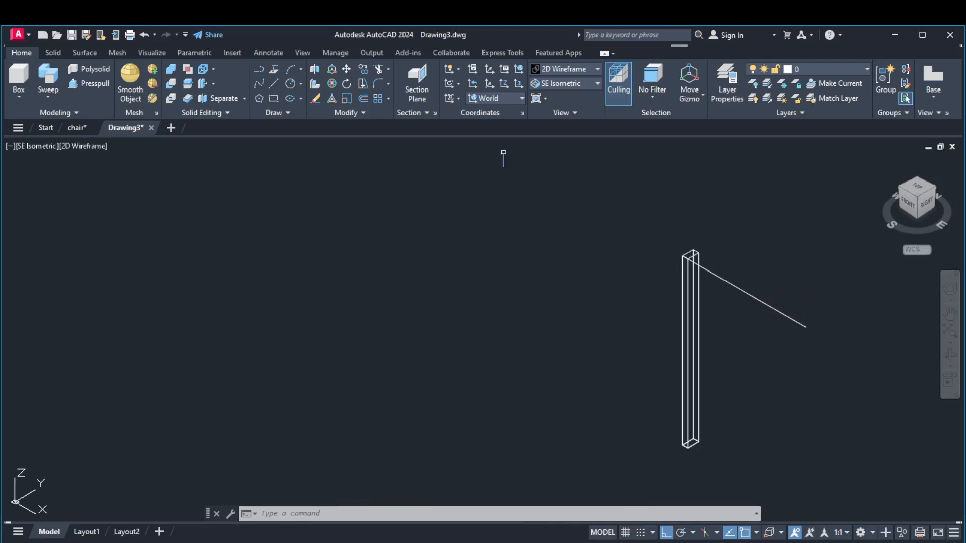
{"action": "left_click", "coordinate": [363, 69]}
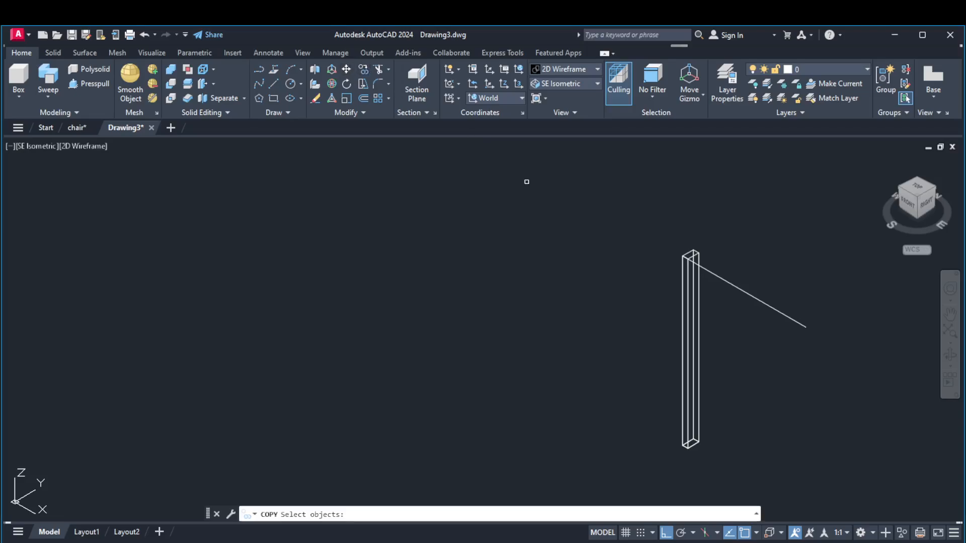
{"action": "left_click", "coordinate": [694, 327]}
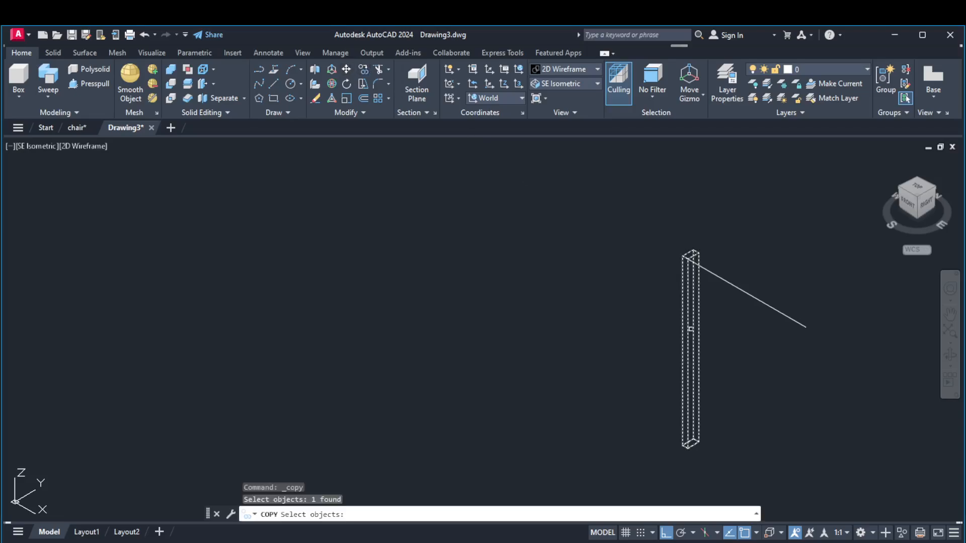
{"action": "key", "text": "Return"}
{"action": "scroll", "coordinate": [686, 274], "scroll_direction": "up", "scroll_amount": 3}
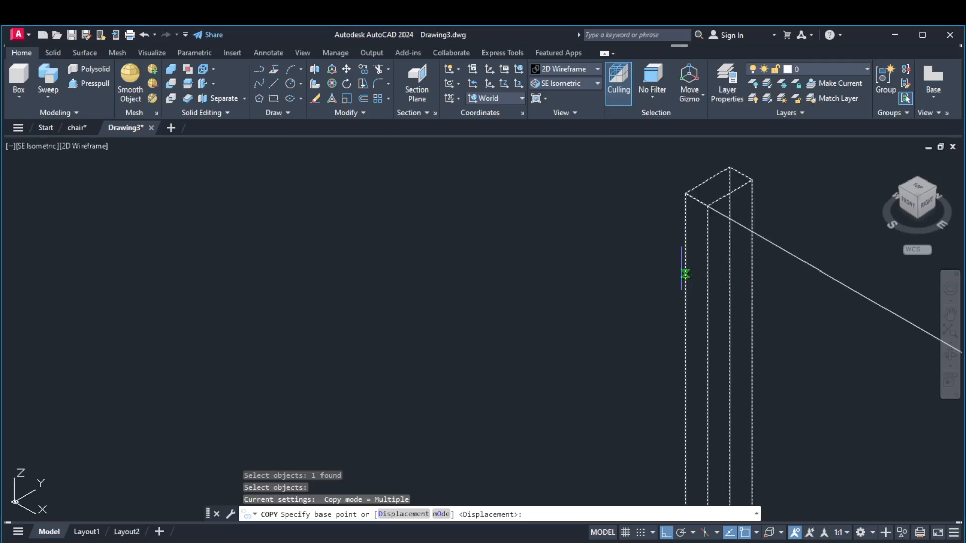
{"action": "left_click", "coordinate": [706, 205]}
{"action": "scroll", "coordinate": [707, 206], "scroll_direction": "down", "scroll_amount": 4}
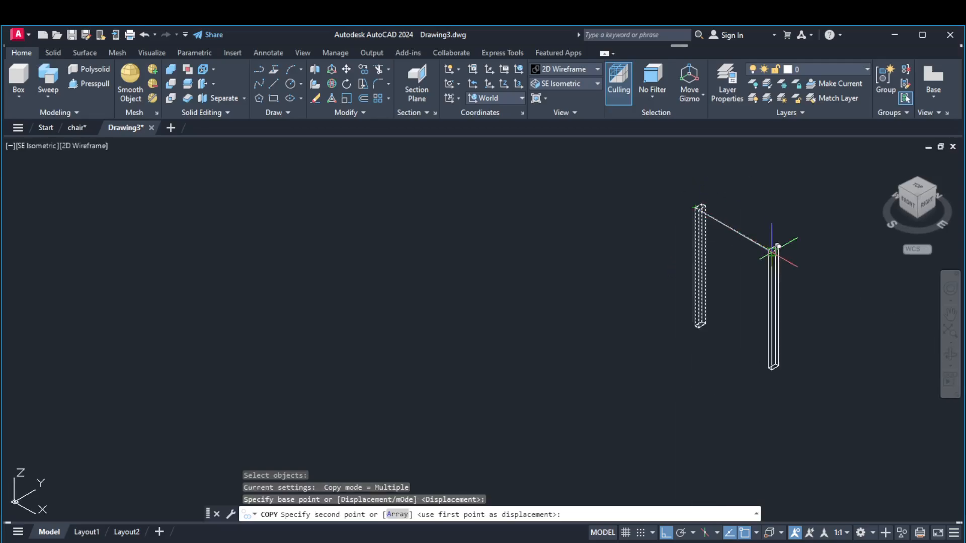
{"action": "scroll", "coordinate": [777, 246], "scroll_direction": "up", "scroll_amount": 6}
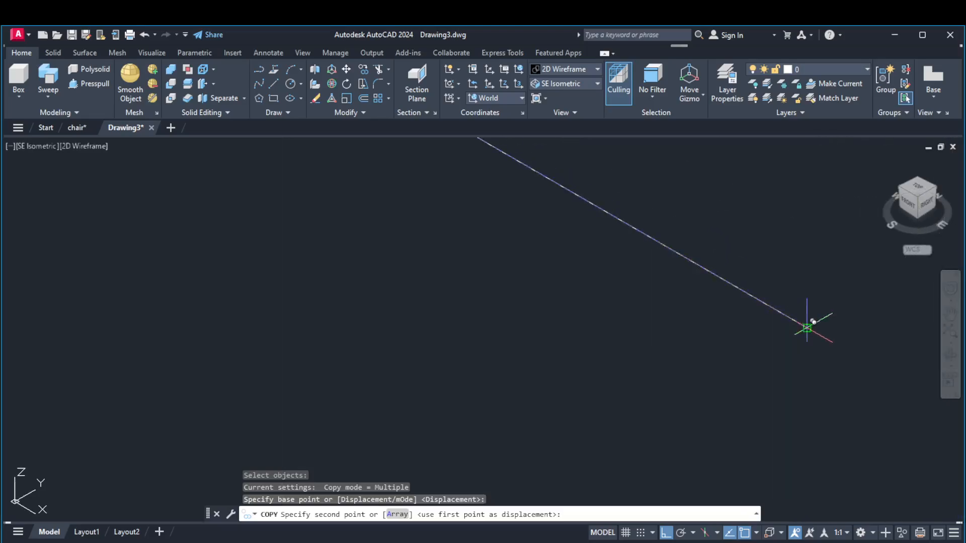
{"action": "left_click", "coordinate": [807, 328]}
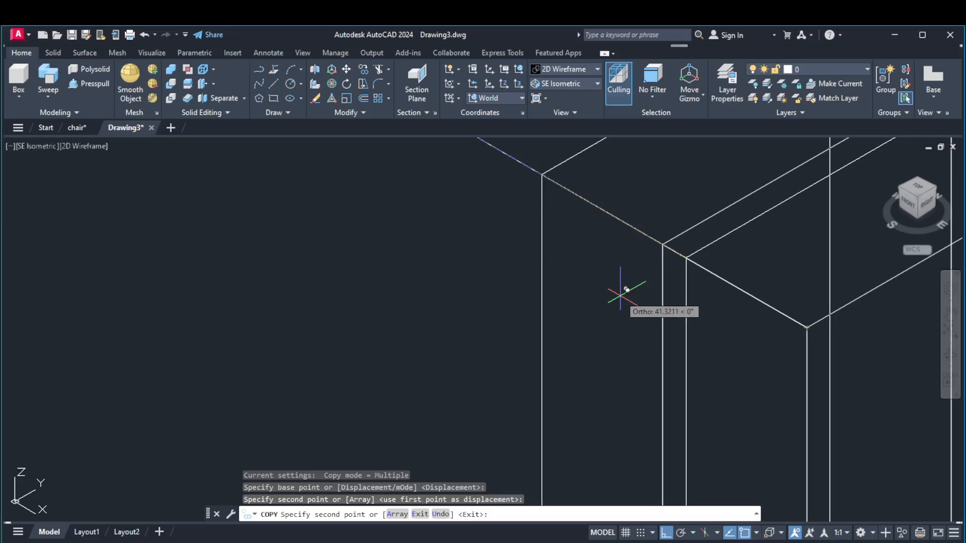
{"action": "key", "text": "Return"}
{"action": "scroll", "coordinate": [606, 306], "scroll_direction": "down", "scroll_amount": 5}
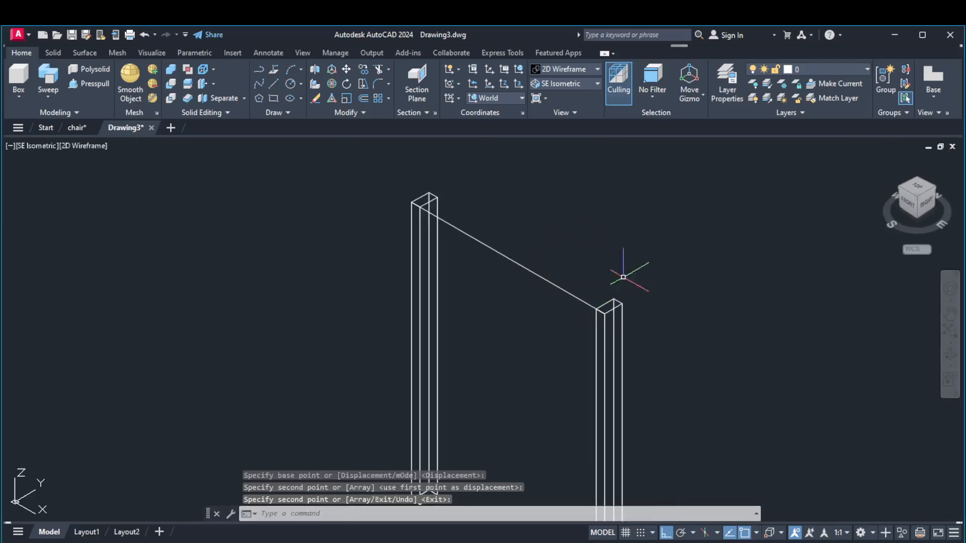
{"action": "scroll", "coordinate": [674, 304], "scroll_direction": "down", "scroll_amount": 3}
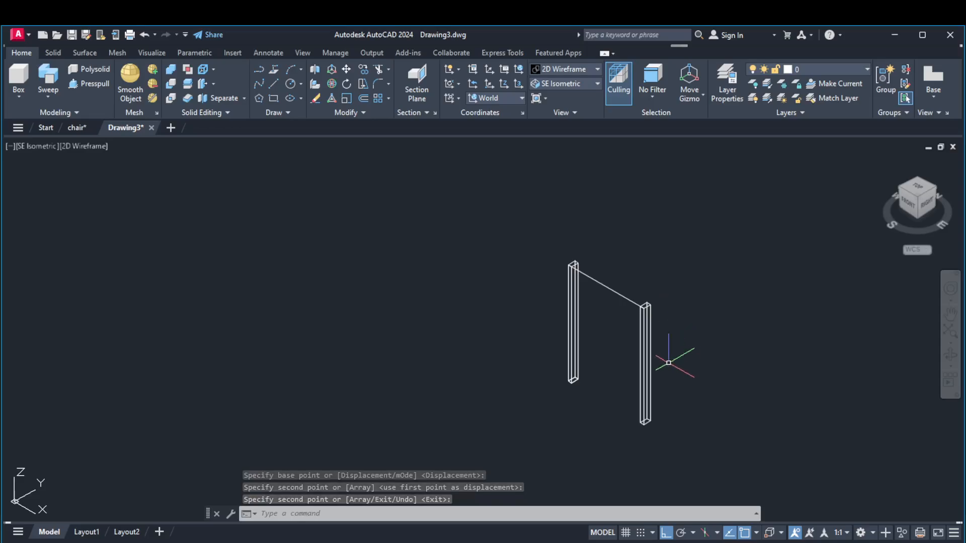
Complete the square seat outline from the second leg's outer top corner with lines of 45 along Y and 45 along negative X, closing at the first leg
{"action": "middle_click_drag", "start_coordinate": [707, 358], "coordinate": [632, 354]}
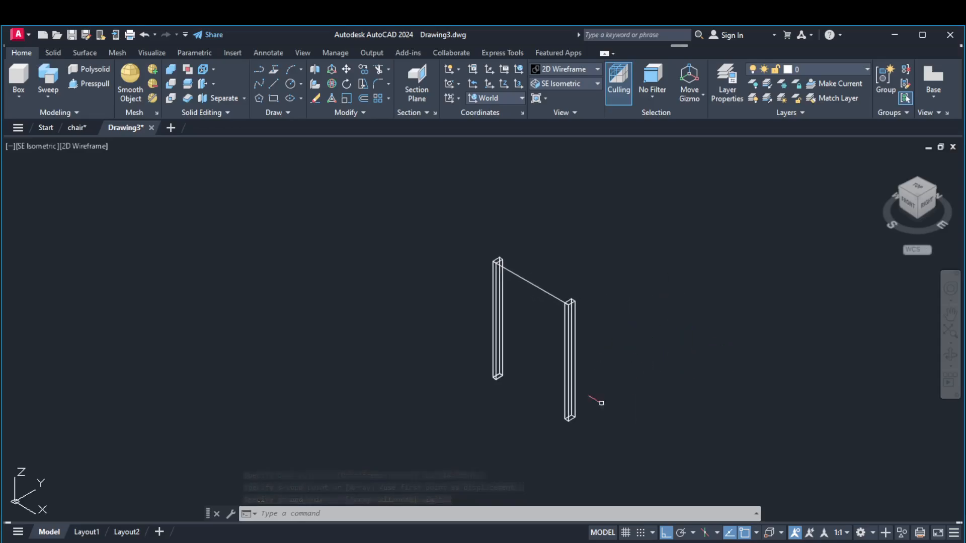
{"action": "scroll", "coordinate": [599, 408], "scroll_direction": "up", "scroll_amount": 2}
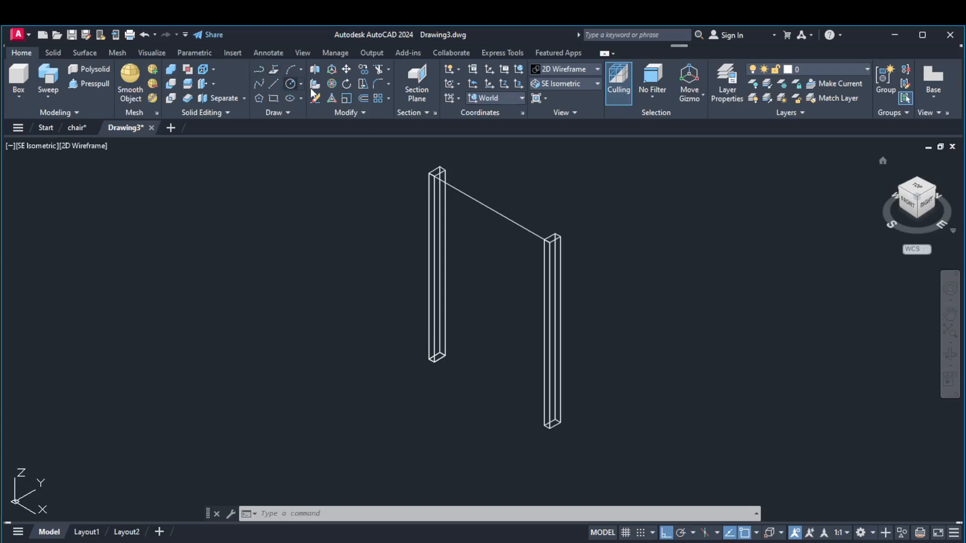
{"action": "left_click", "coordinate": [274, 84]}
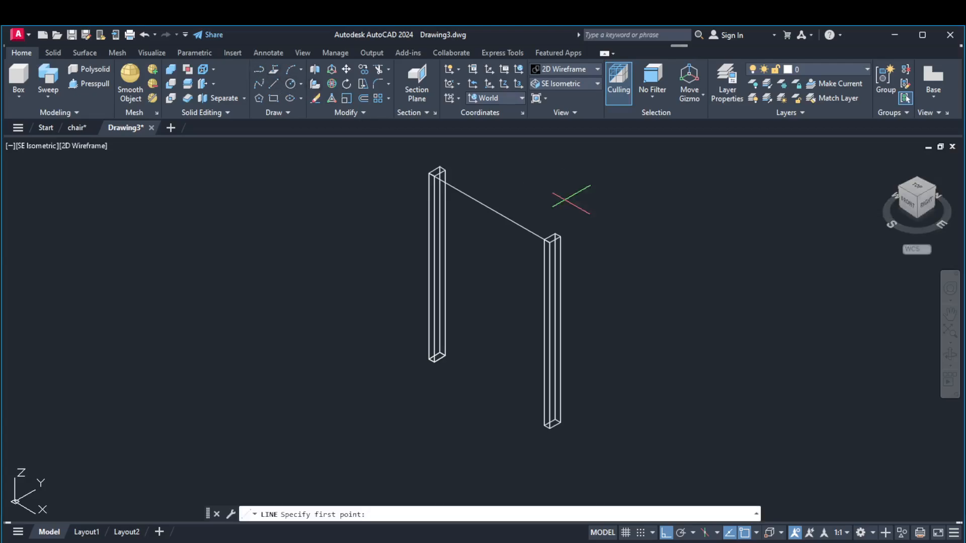
{"action": "scroll", "coordinate": [565, 221], "scroll_direction": "up", "scroll_amount": 5}
{"action": "left_click", "coordinate": [506, 308]}
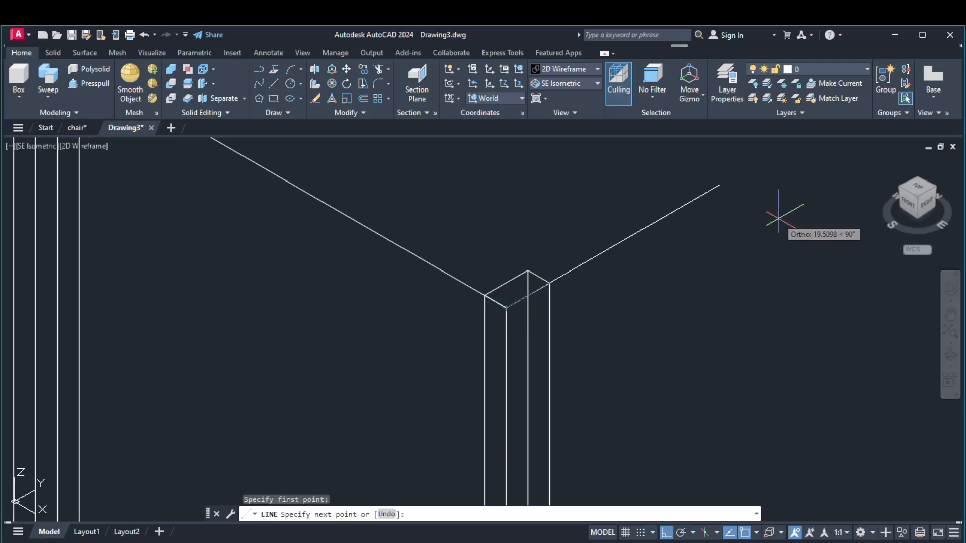
{"action": "key", "text": "Return"}
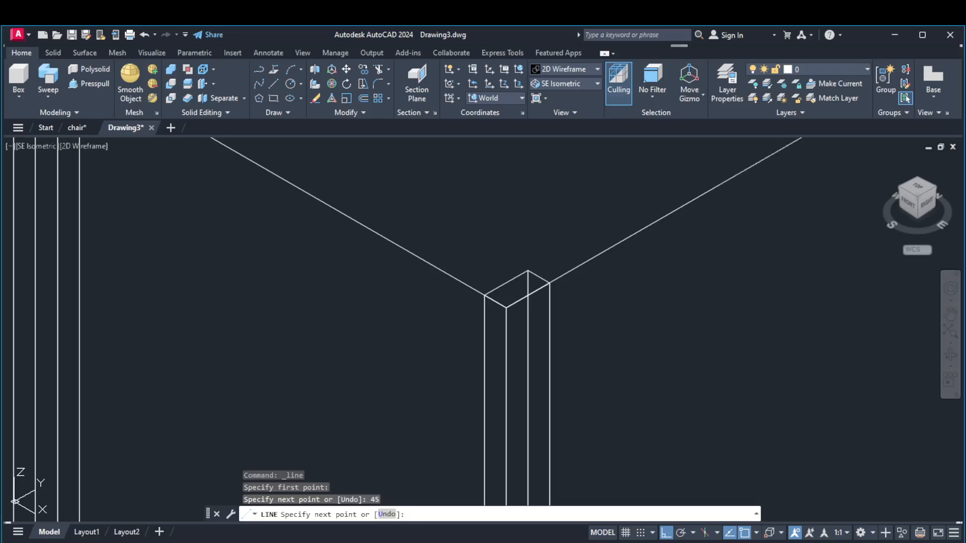
{"action": "scroll", "coordinate": [657, 366], "scroll_direction": "down", "scroll_amount": 4}
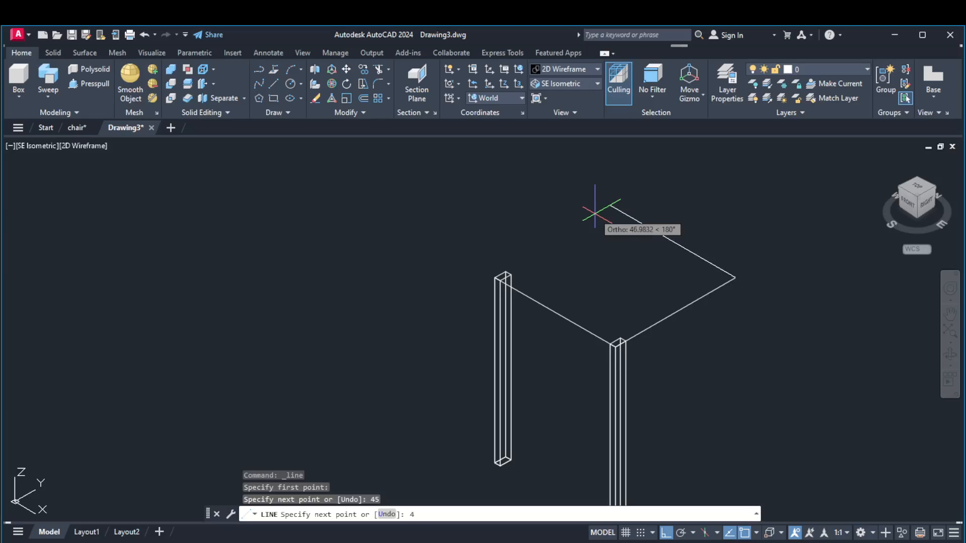
{"action": "type", "text": "45"}
{"action": "key", "text": "Return"}
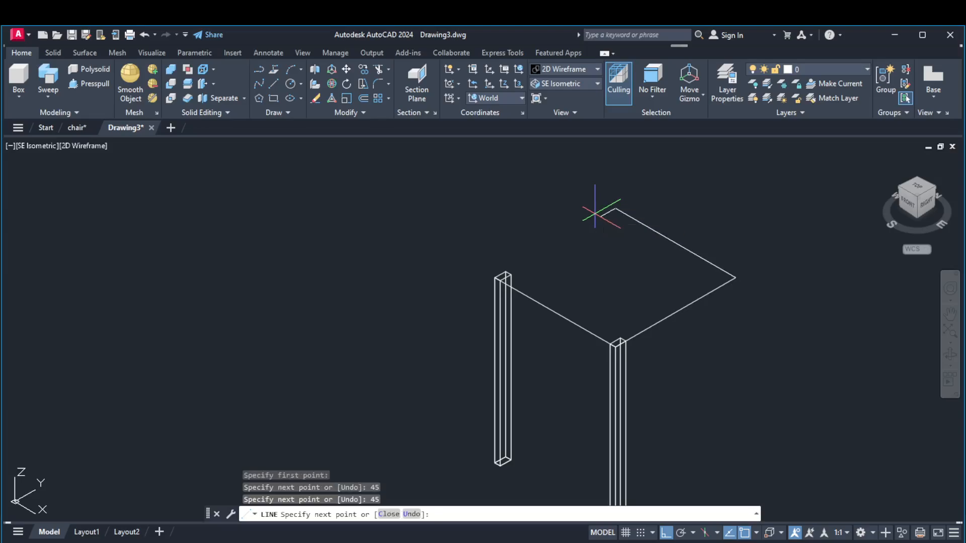
{"action": "scroll", "coordinate": [505, 243], "scroll_direction": "up", "scroll_amount": 4}
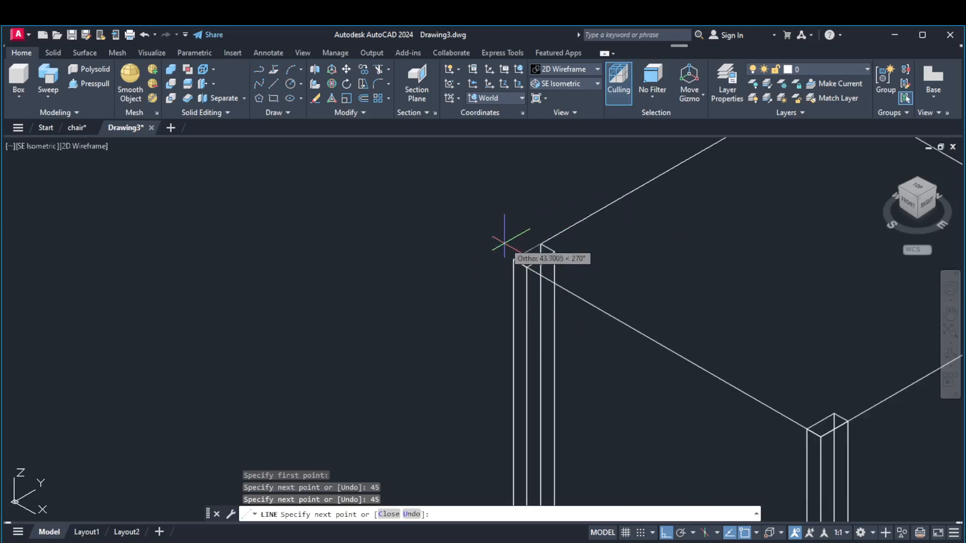
{"action": "left_click", "coordinate": [513, 259]}
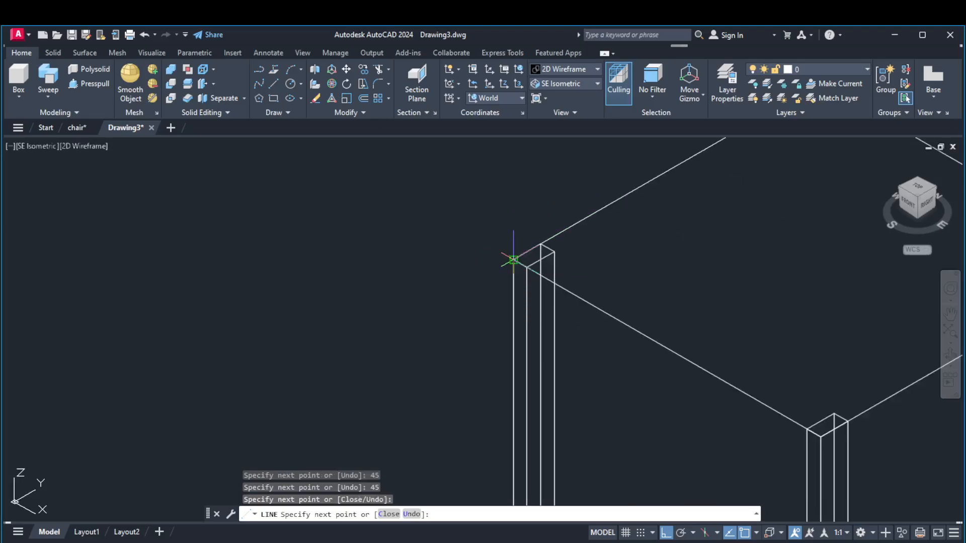
{"action": "key", "text": "Return"}
{"action": "scroll", "coordinate": [438, 273], "scroll_direction": "down", "scroll_amount": 4}
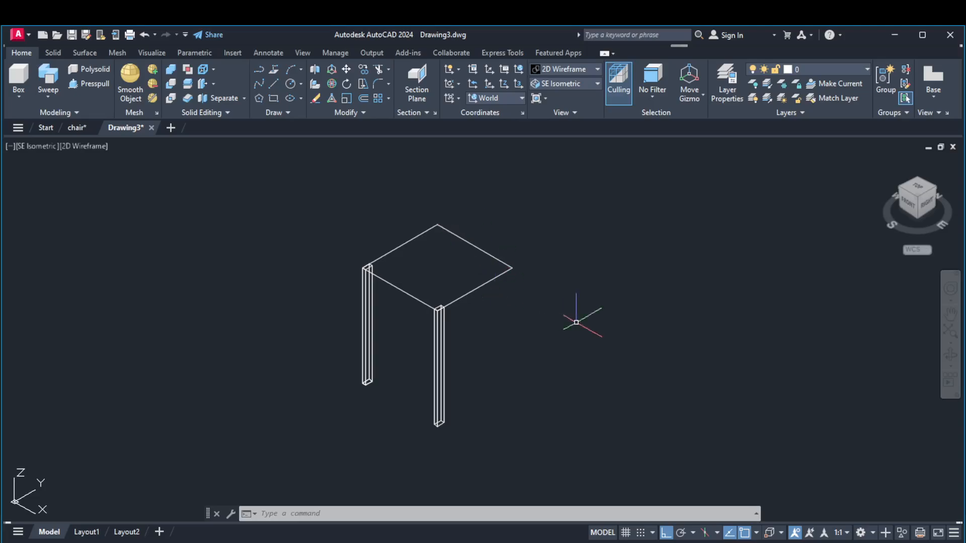
Draw a 60-long line straight down from the rear seat corner on the second leg's side
{"action": "scroll", "coordinate": [440, 325], "scroll_direction": "up", "scroll_amount": 5}
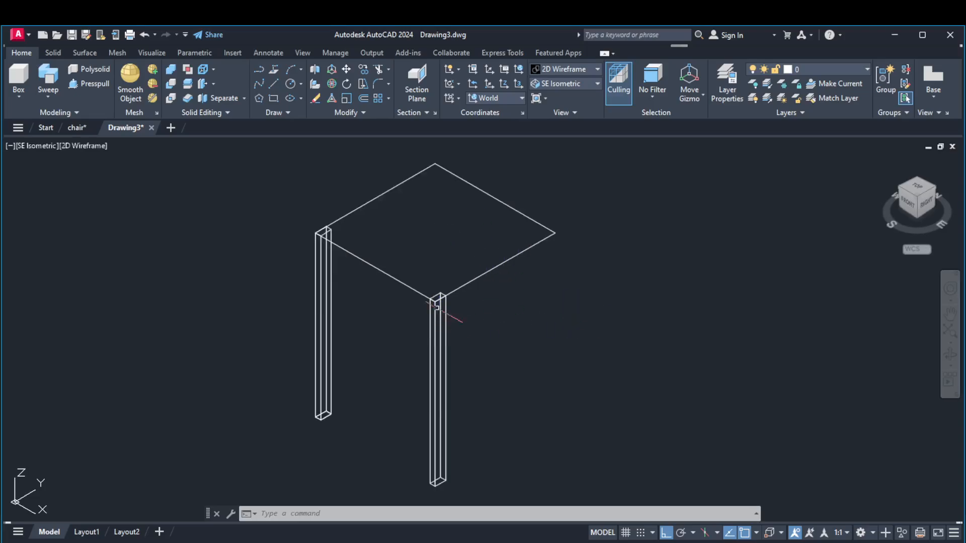
{"action": "scroll", "coordinate": [466, 304], "scroll_direction": "down", "scroll_amount": 4}
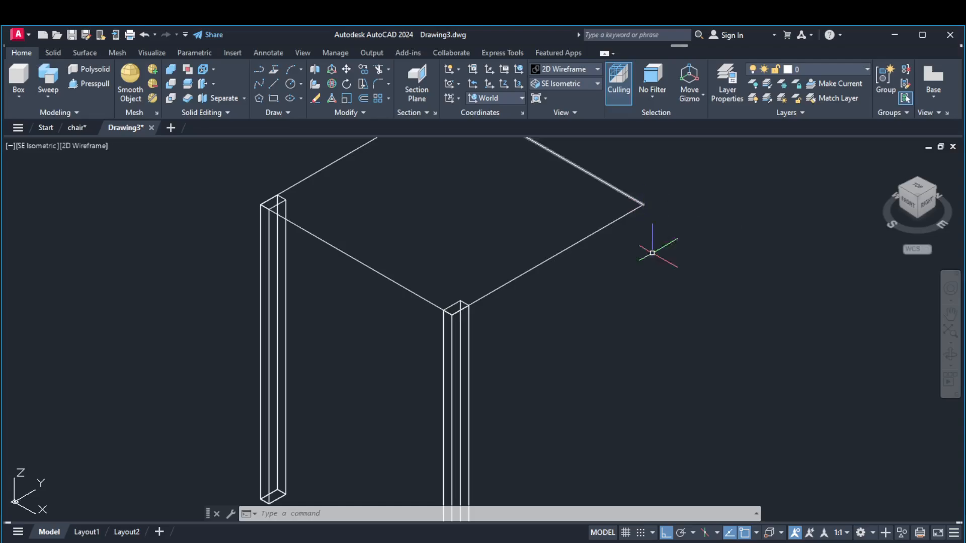
{"action": "scroll", "coordinate": [654, 345], "scroll_direction": "down", "scroll_amount": 4}
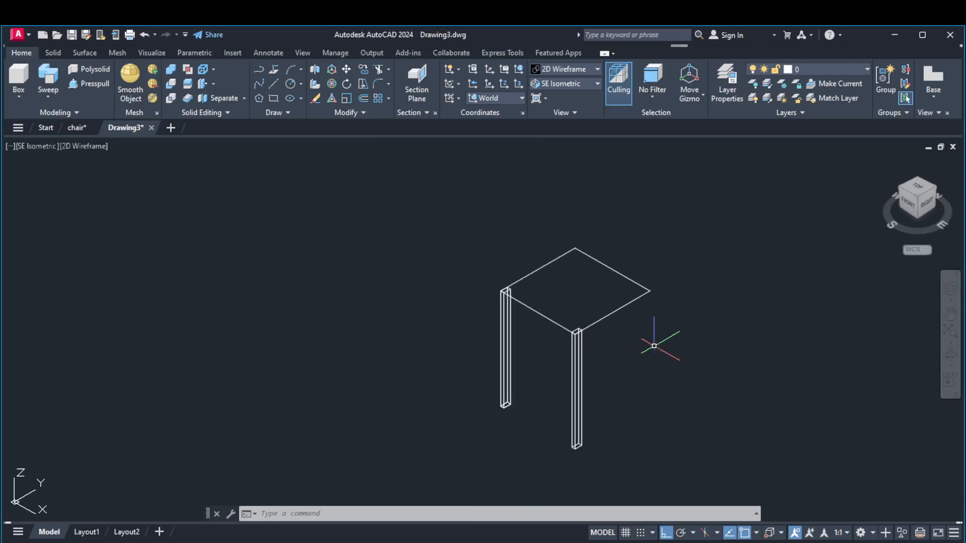
{"action": "left_click", "coordinate": [274, 82]}
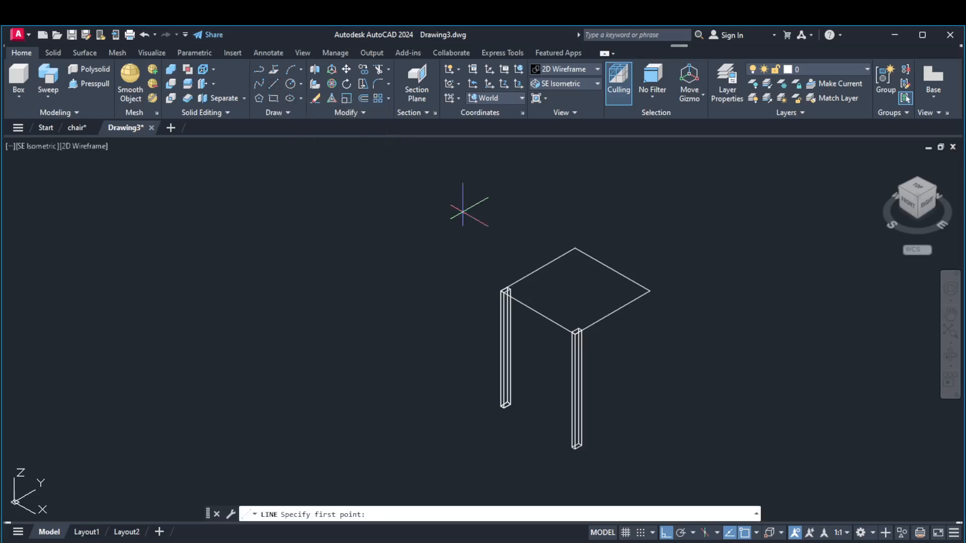
{"action": "left_click", "coordinate": [650, 292]}
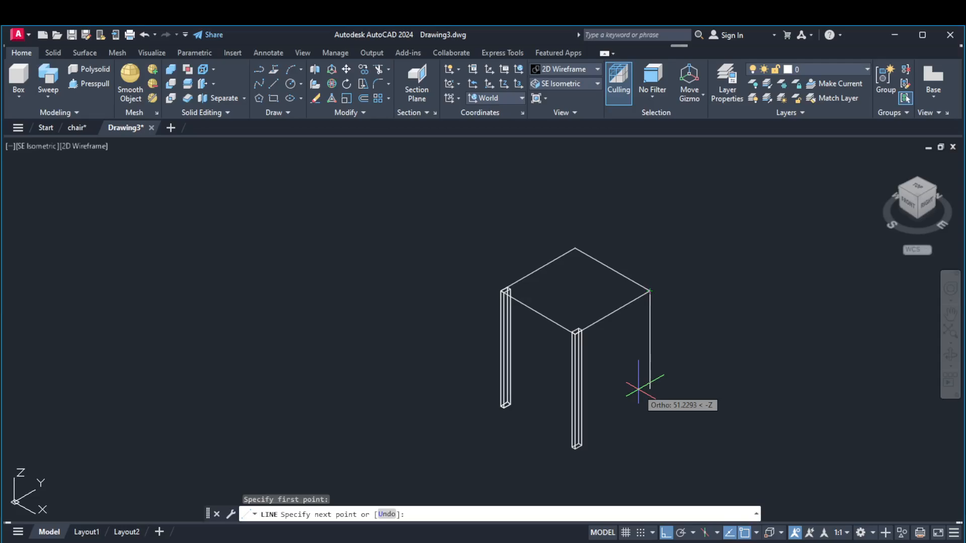
{"action": "key", "text": "Return"}
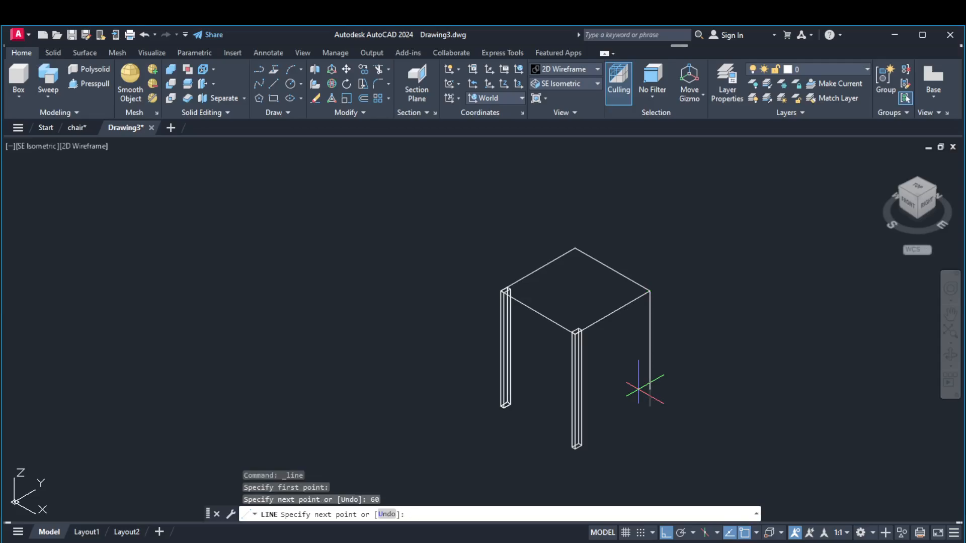
{"action": "key", "text": "Return"}
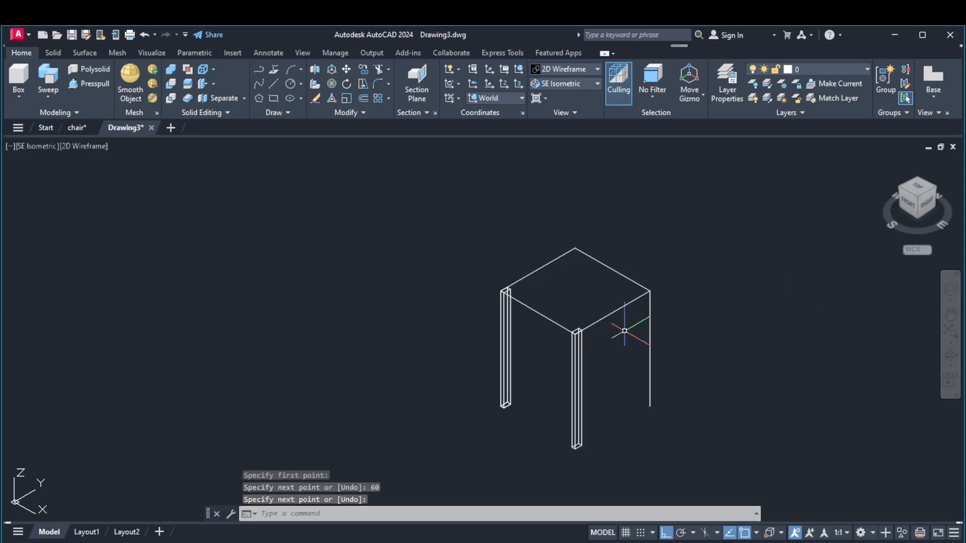
Draw another 60-long vertical line down from the rear seat corner on the first leg's side
{"action": "right_click", "coordinate": [714, 231]}
{"action": "left_click", "coordinate": [723, 239]}
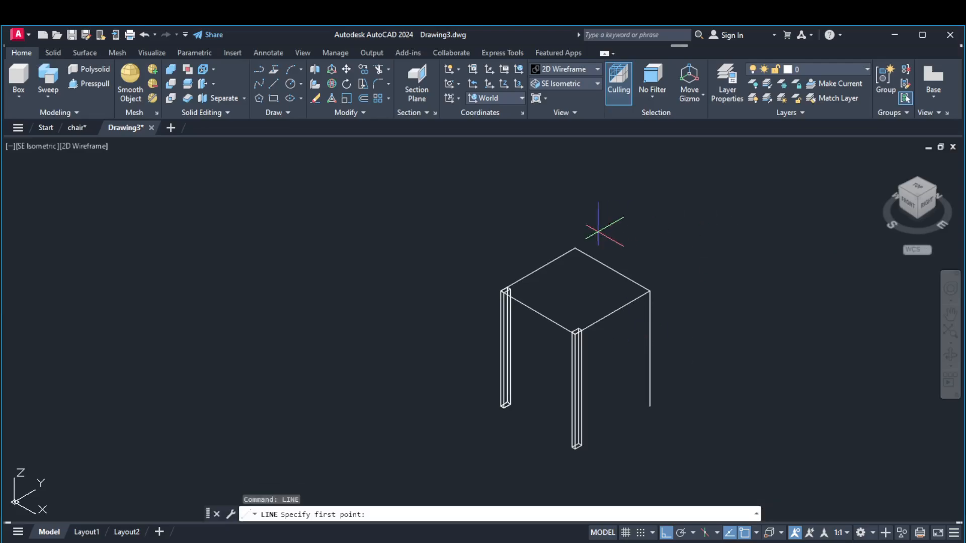
{"action": "left_click", "coordinate": [576, 250]}
{"action": "left_click", "coordinate": [576, 332]}
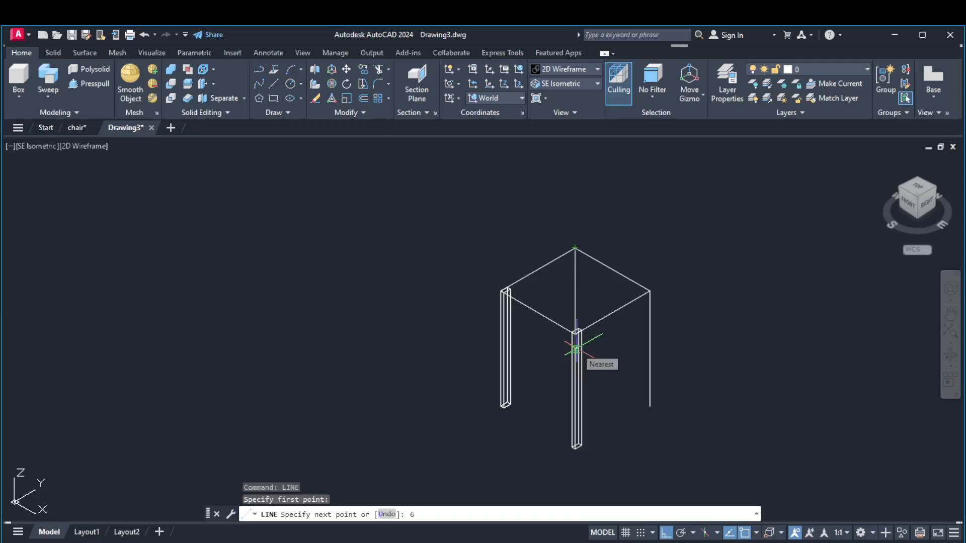
{"action": "type", "text": "60"}
{"action": "key", "text": "Return"}
{"action": "key", "text": "Return"}
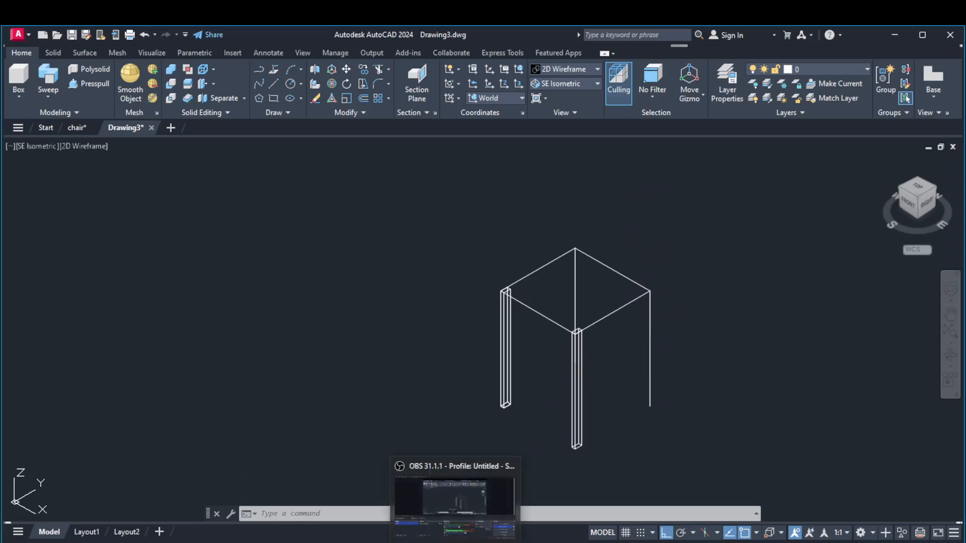
Check the chair-Model.jpg reference image, and switch the chair drawing to the Right view
{"action": "left_click", "coordinate": [423, 508]}
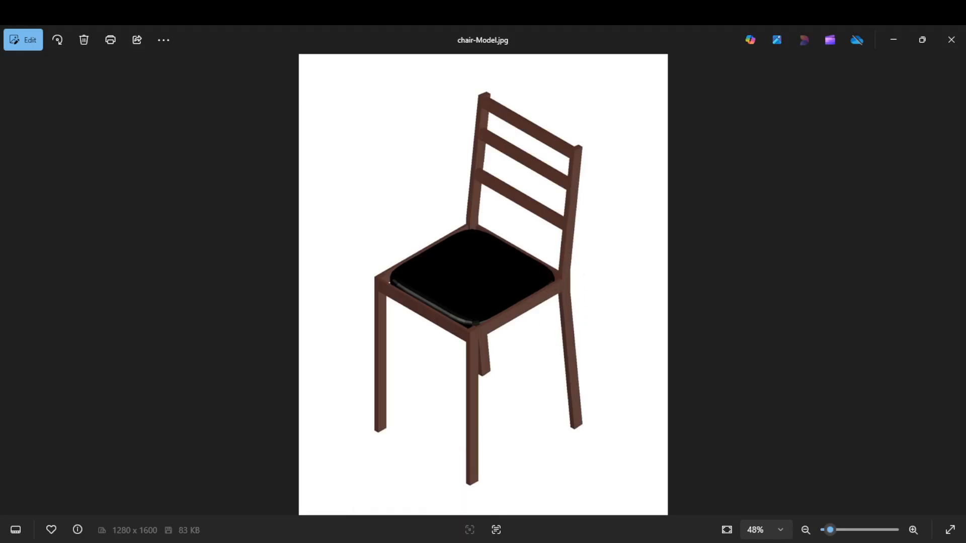
{"action": "left_click", "coordinate": [427, 496]}
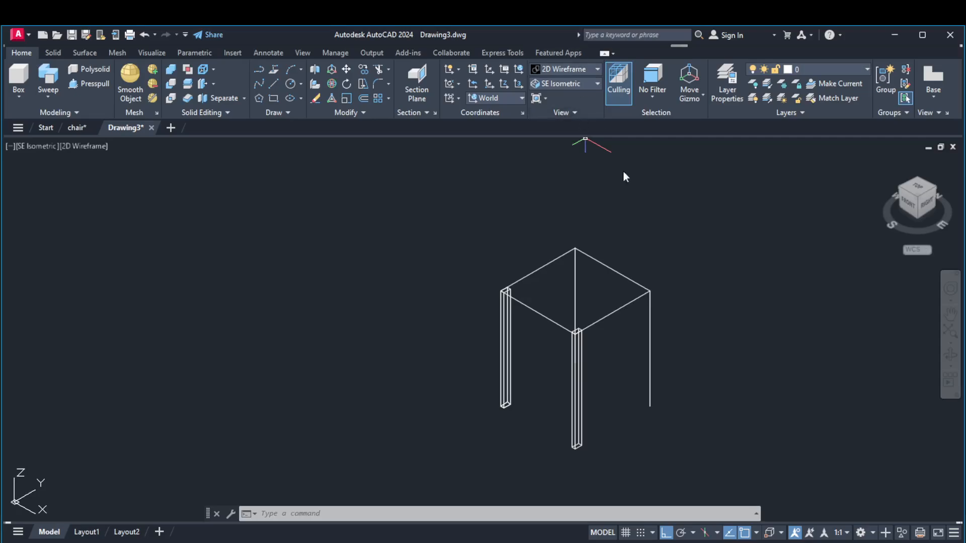
{"action": "left_click", "coordinate": [568, 82]}
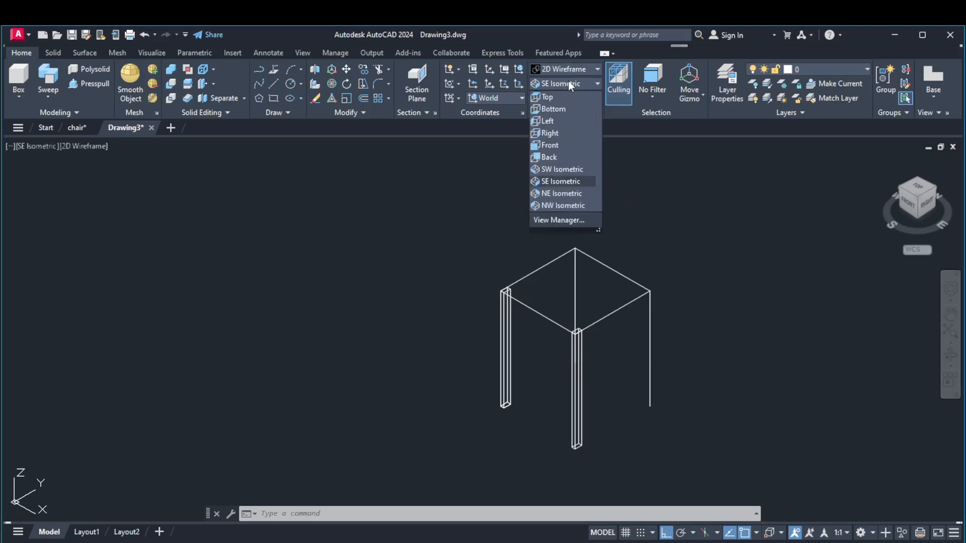
{"action": "left_click", "coordinate": [550, 134]}
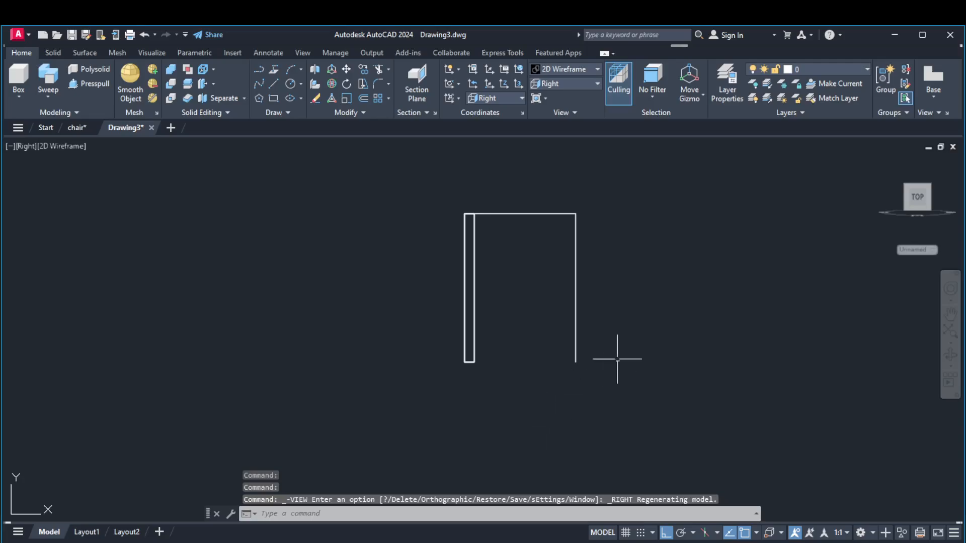
Draw a 6-long horizontal line pointing rearward from the lower end of the rear vertical line
{"action": "left_click", "coordinate": [272, 83]}
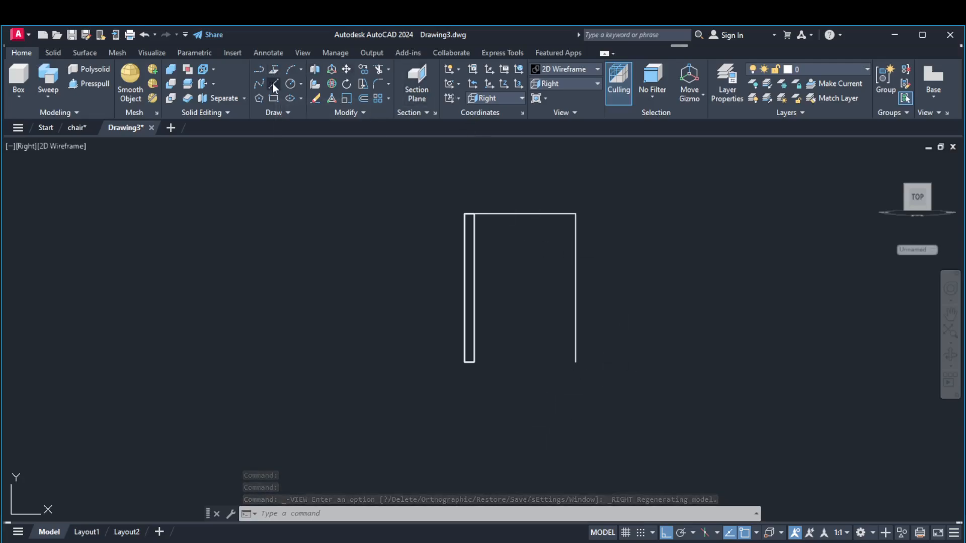
{"action": "left_click", "coordinate": [576, 362]}
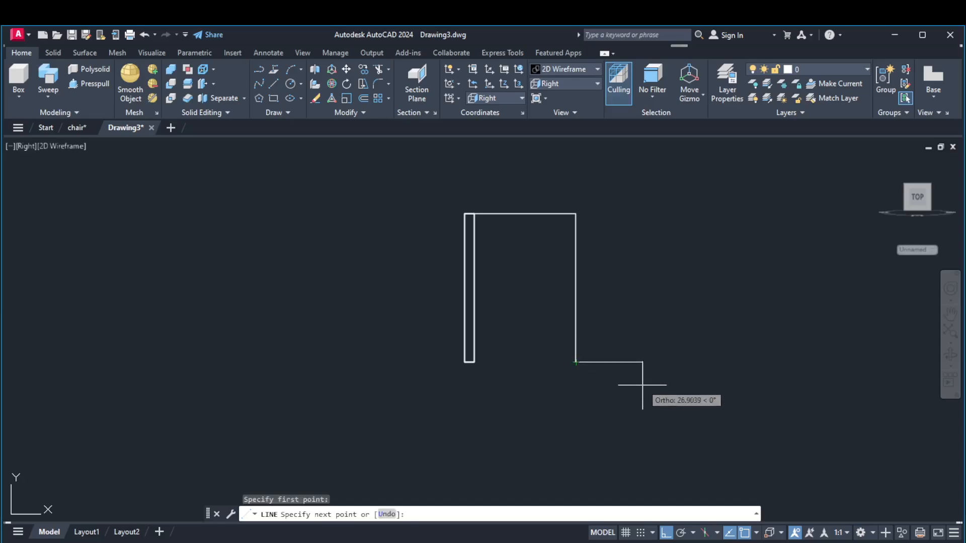
{"action": "type", "text": "6"}
{"action": "key", "text": "Return"}
{"action": "key", "text": "Return"}
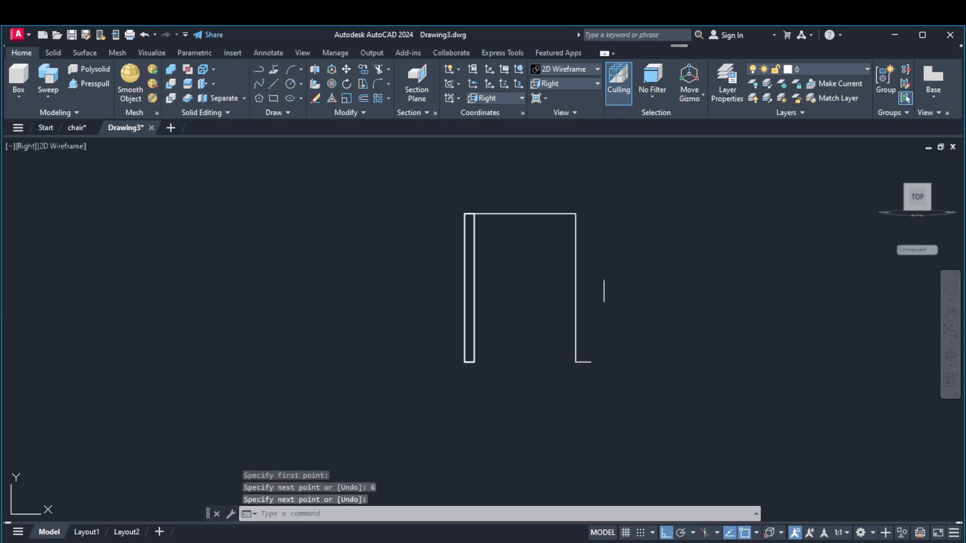
Draw a 60-long line straight up from the seat's rear corner, continuing with a 6-long horizontal line rearward
{"action": "right_click", "coordinate": [605, 247]}
{"action": "left_click", "coordinate": [624, 253]}
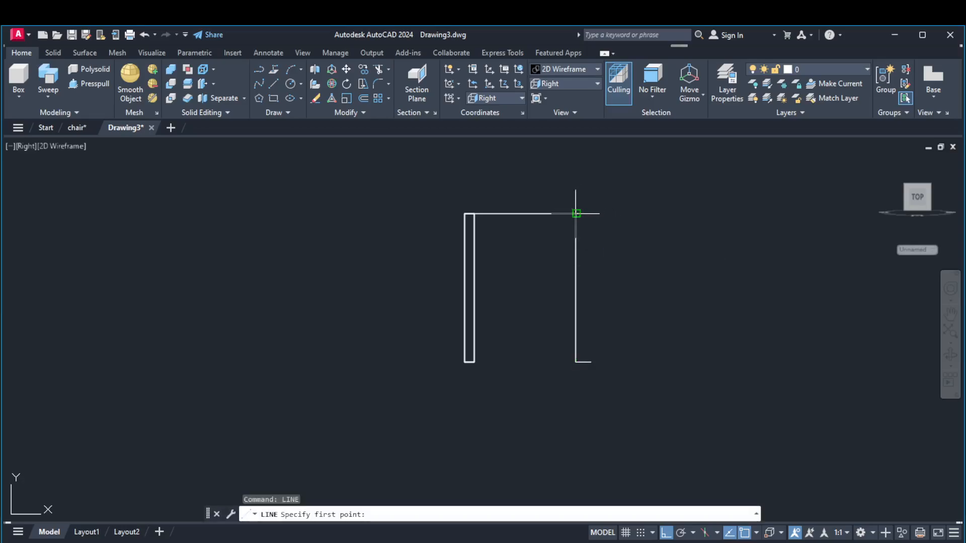
{"action": "left_click", "coordinate": [575, 212]}
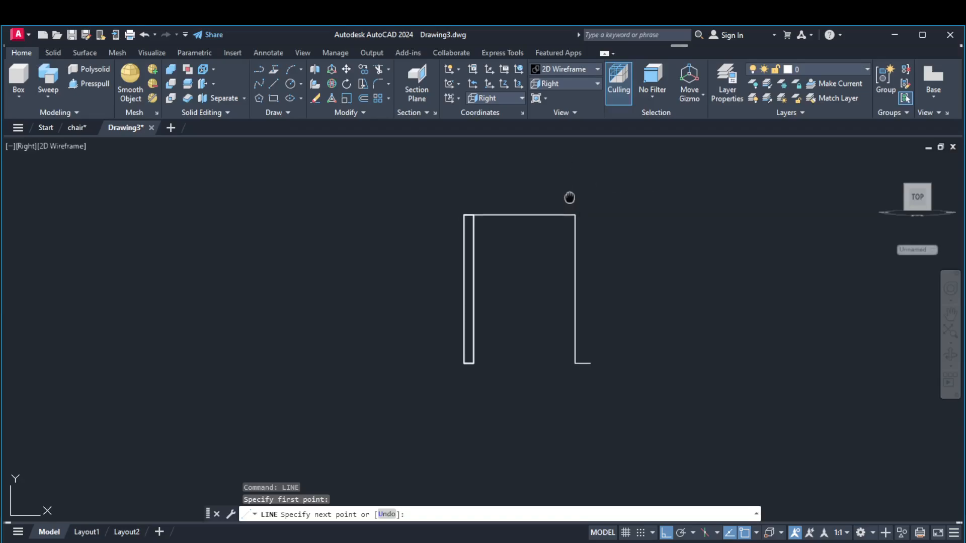
{"action": "middle_click_drag", "start_coordinate": [571, 198], "coordinate": [551, 287]}
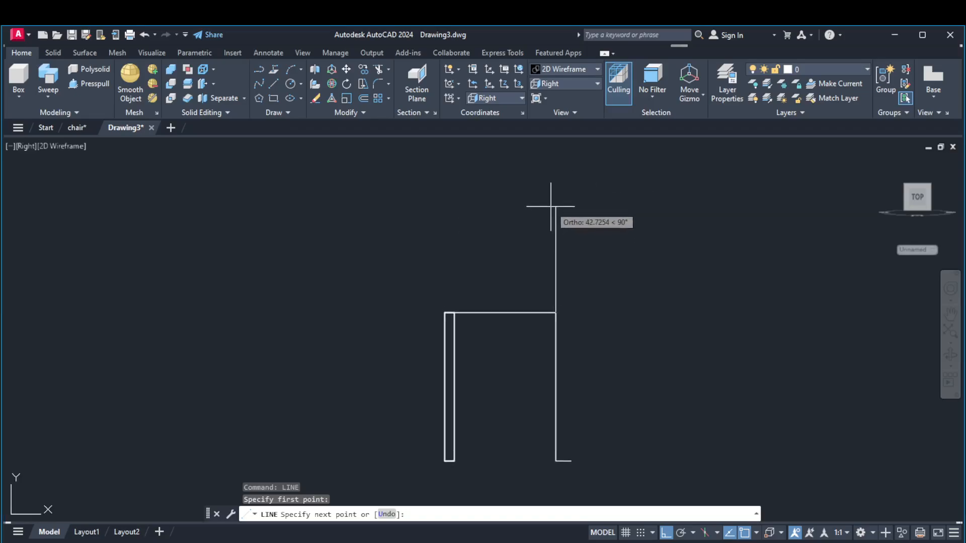
{"action": "type", "text": "60"}
{"action": "key", "text": "Return"}
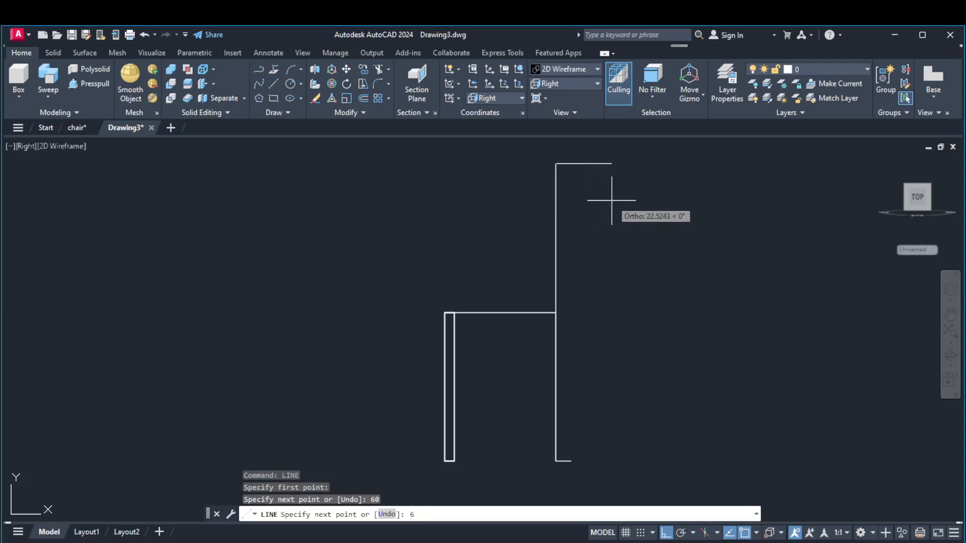
{"action": "type", "text": "6"}
{"action": "key", "text": "Return"}
{"action": "key", "text": "Return"}
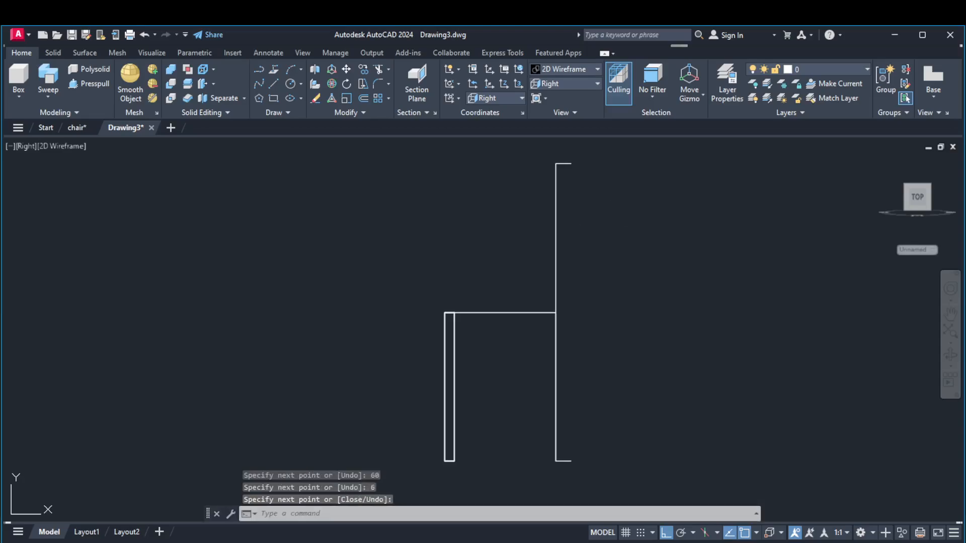
Draw connected lines from the seat's rear corner: 6 up, 12 down, and a slanted line to the outer end of the 6-long foot line
{"action": "scroll", "coordinate": [623, 216], "scroll_direction": "down", "scroll_amount": 2}
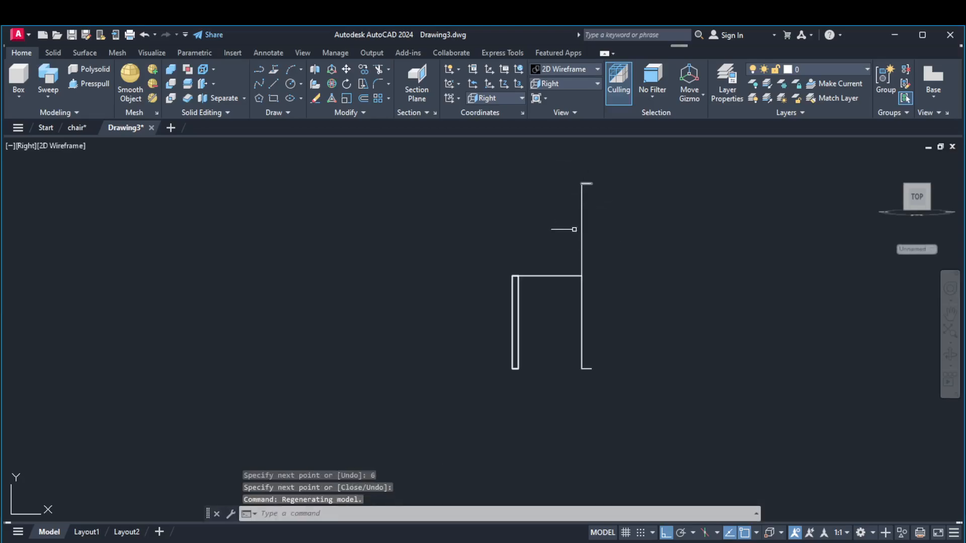
{"action": "scroll", "coordinate": [584, 279], "scroll_direction": "up", "scroll_amount": 2}
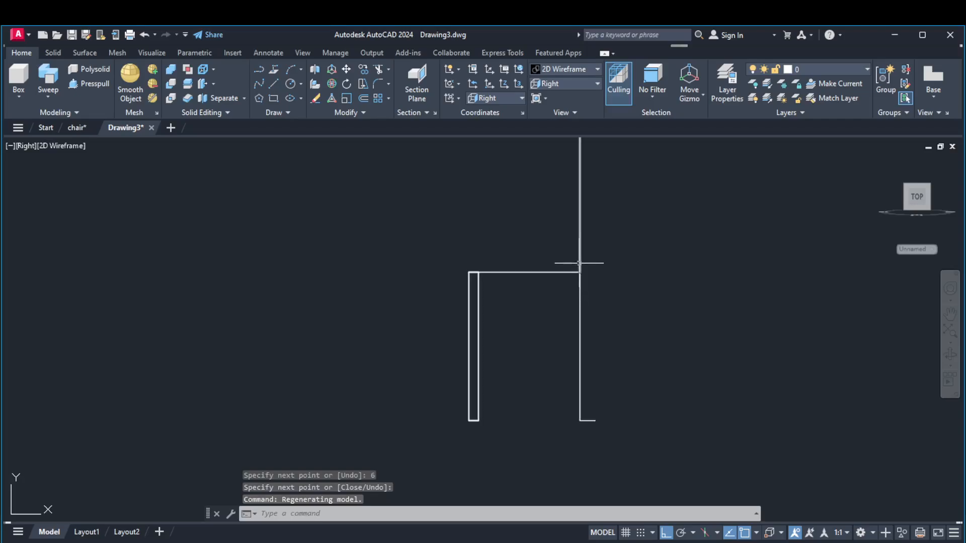
{"action": "left_click", "coordinate": [273, 84]}
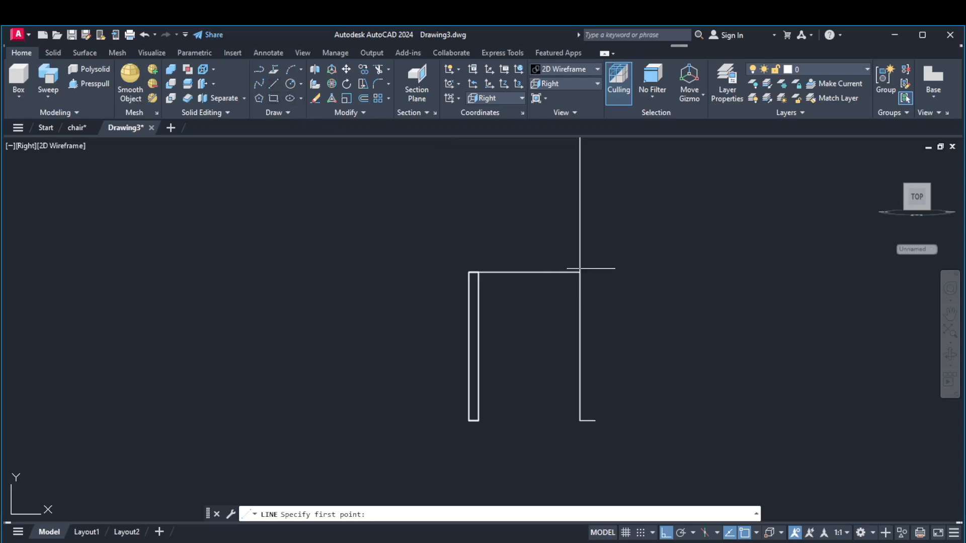
{"action": "left_click", "coordinate": [580, 272]}
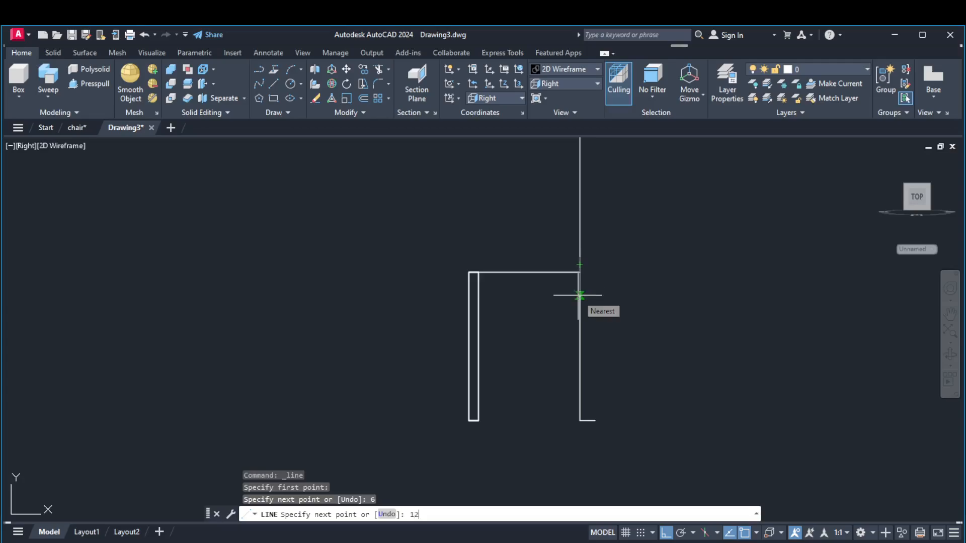
{"action": "key", "text": "Return"}
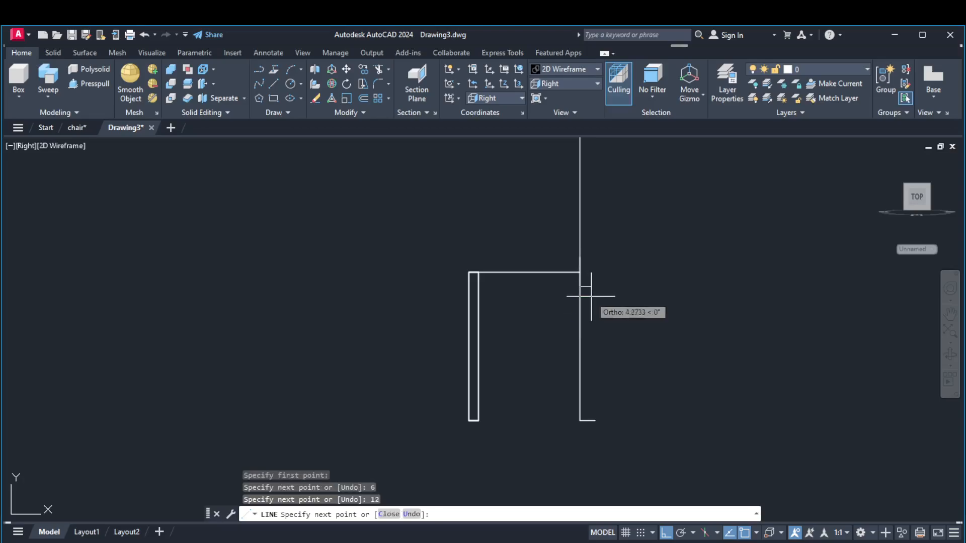
{"action": "left_click", "coordinate": [595, 421]}
{"action": "key", "text": "Return"}
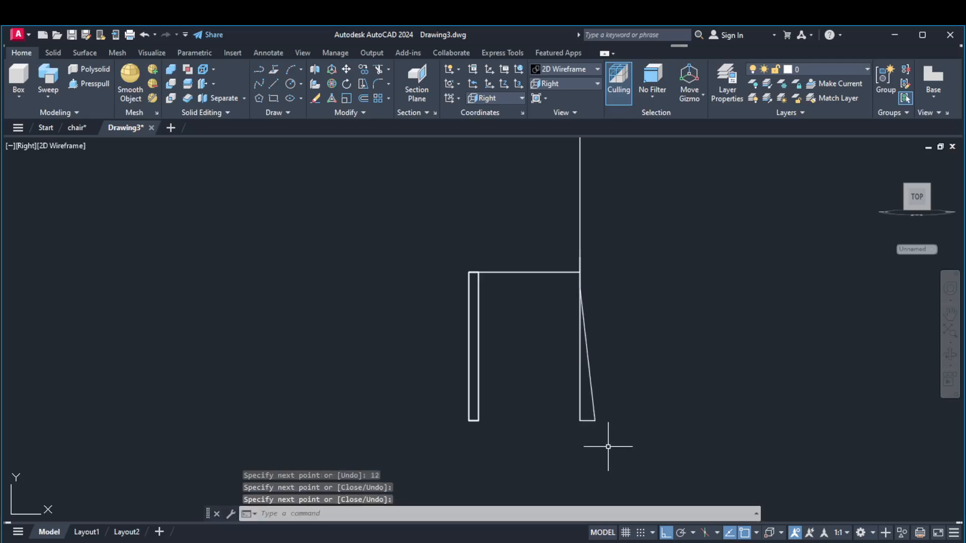
Erase the slanted rear leg line below the seat
{"action": "scroll", "coordinate": [607, 446], "scroll_direction": "down", "scroll_amount": 4}
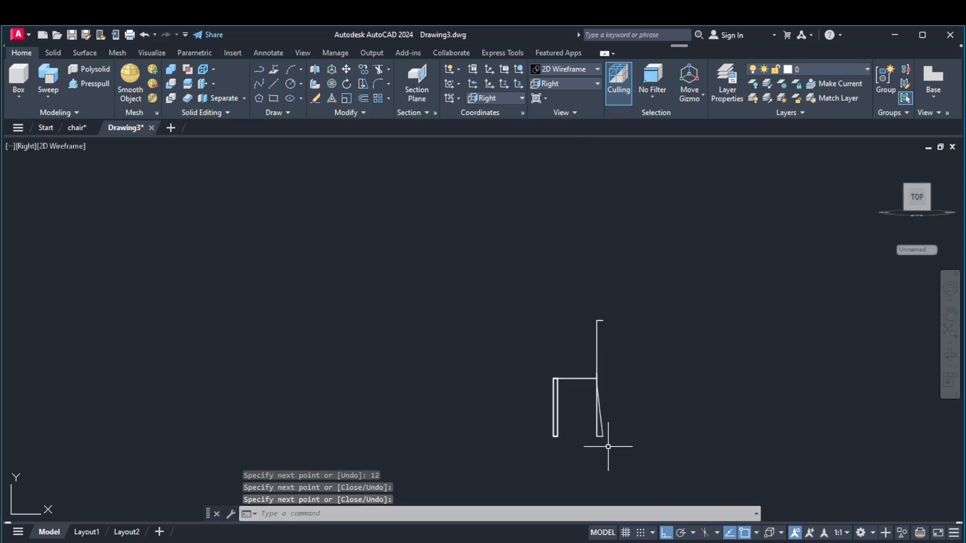
{"action": "left_click", "coordinate": [601, 416]}
{"action": "key", "text": "Delete"}
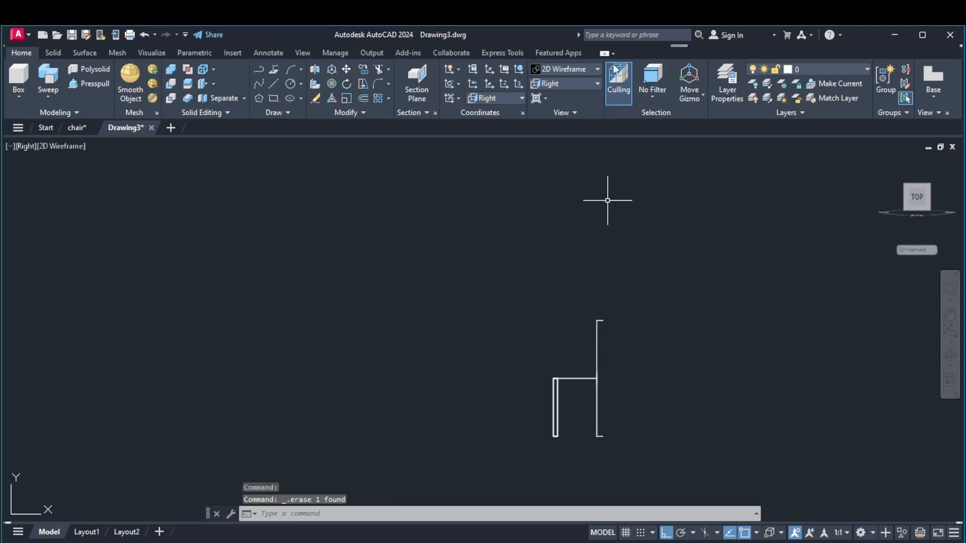
Draw a polyline from the upper 6-long line's outer end through both ends of the 12-long line to the foot line's outer end
{"action": "left_click", "coordinate": [260, 69]}
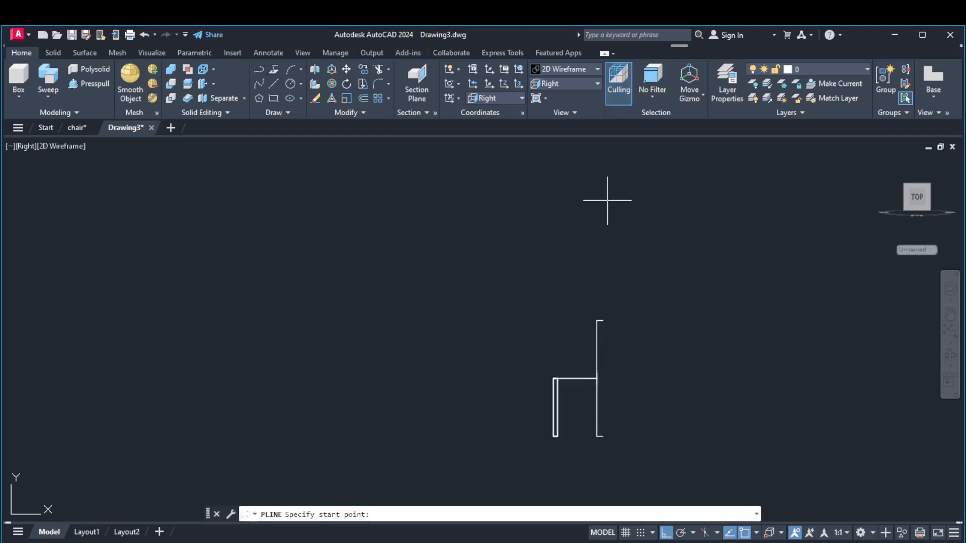
{"action": "scroll", "coordinate": [598, 315], "scroll_direction": "up", "scroll_amount": 4}
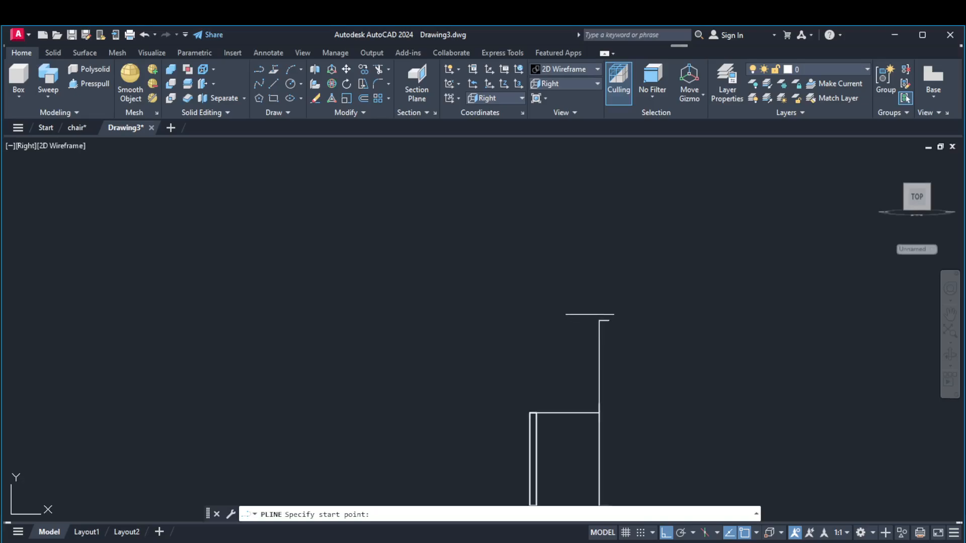
{"action": "left_click", "coordinate": [611, 331]}
{"action": "scroll", "coordinate": [606, 327], "scroll_direction": "down", "scroll_amount": 3}
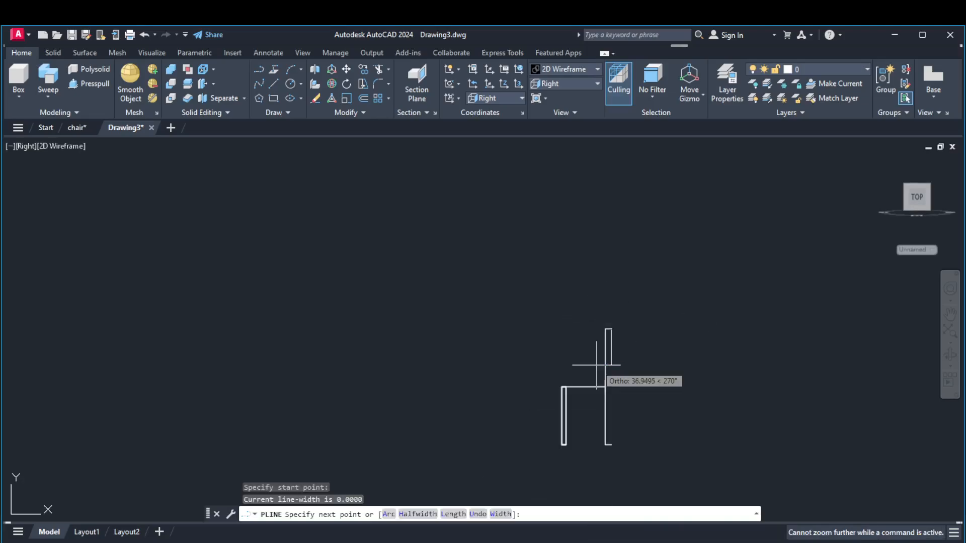
{"action": "scroll", "coordinate": [606, 413], "scroll_direction": "up", "scroll_amount": 2}
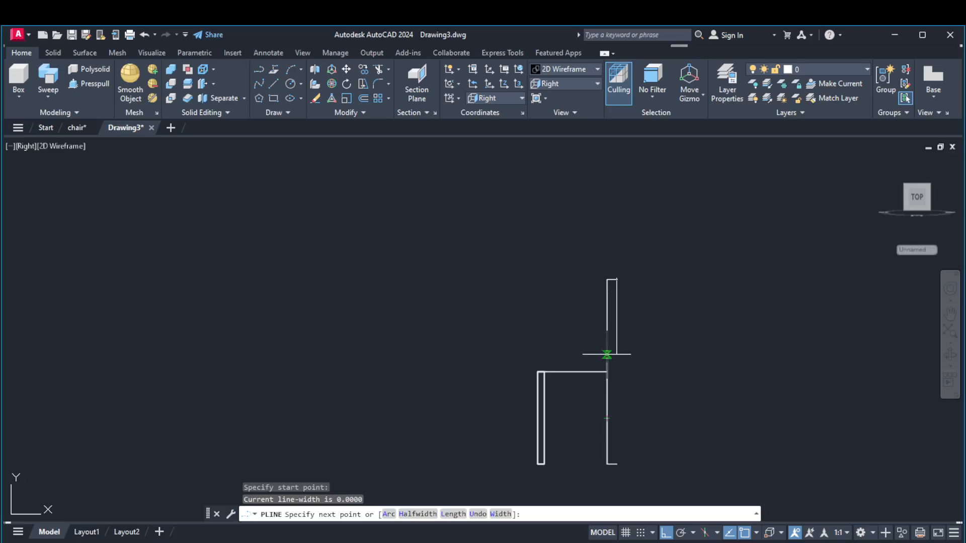
{"action": "left_click", "coordinate": [608, 362]}
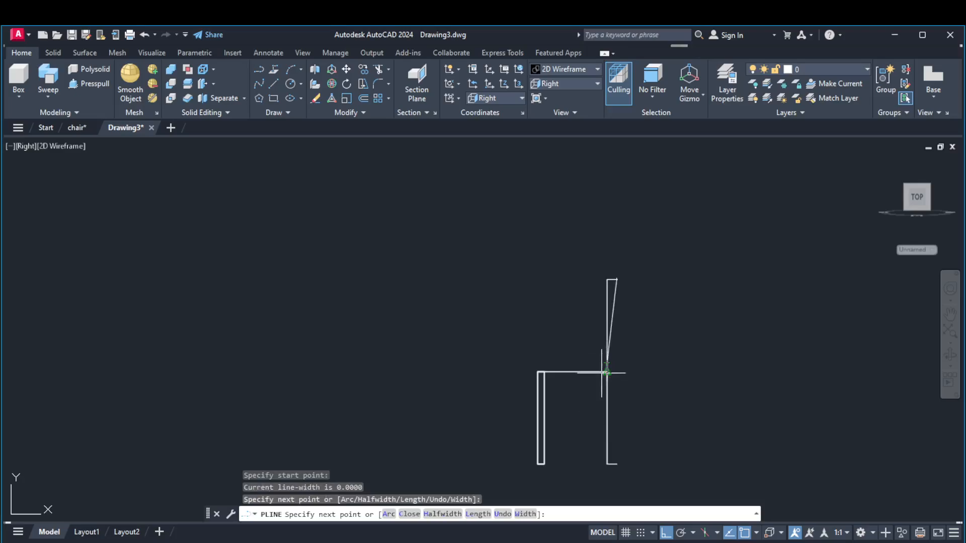
{"action": "left_click", "coordinate": [611, 382]}
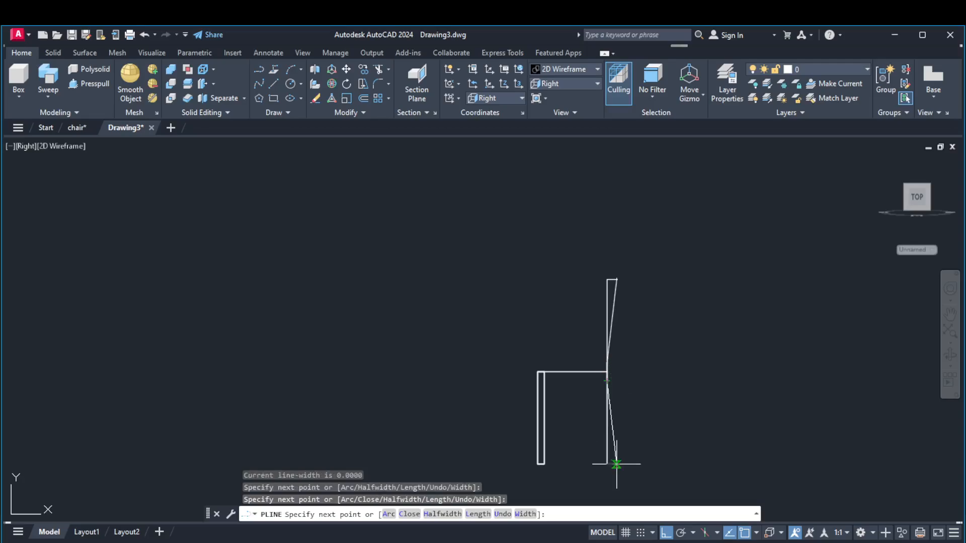
{"action": "scroll", "coordinate": [616, 464], "scroll_direction": "up", "scroll_amount": 5}
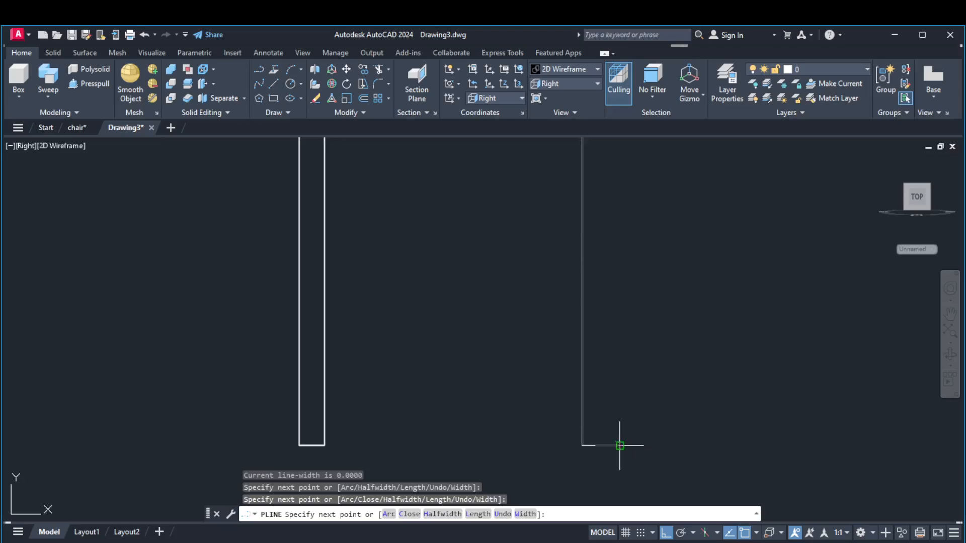
{"action": "left_click", "coordinate": [619, 445]}
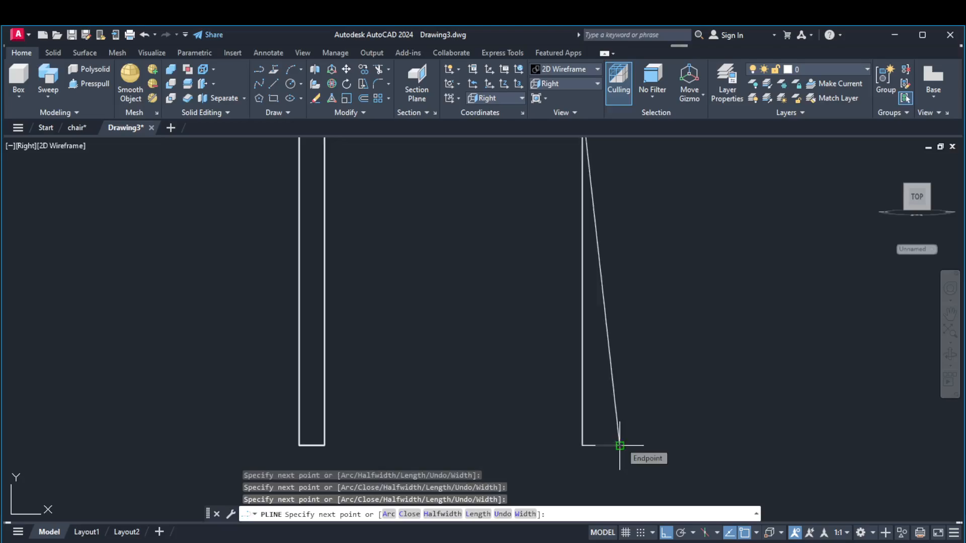
{"action": "key", "text": "Return"}
Erase the 6-long foot line and the vertical construction lines at the rear below the seat
{"action": "scroll", "coordinate": [641, 379], "scroll_direction": "down", "scroll_amount": 4}
{"action": "scroll", "coordinate": [619, 412], "scroll_direction": "up", "scroll_amount": 4}
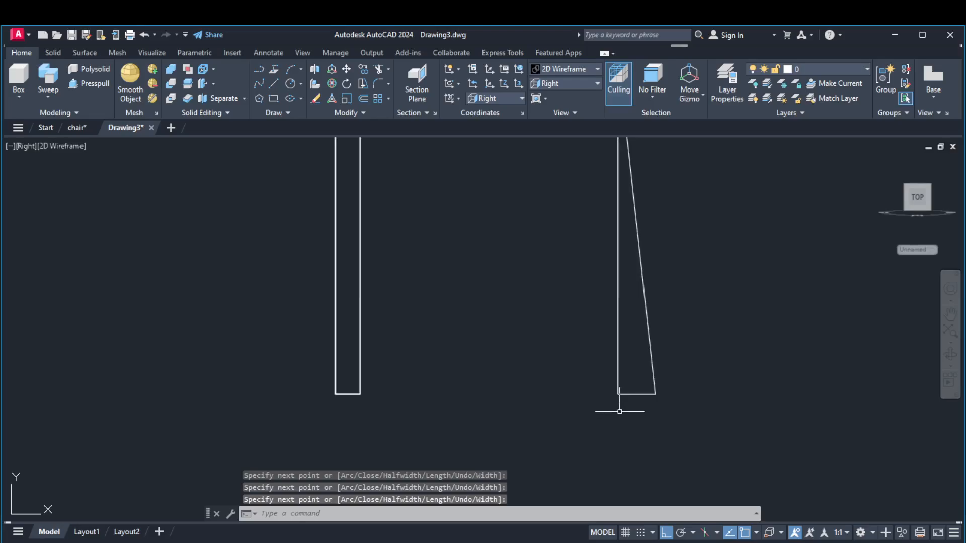
{"action": "left_click", "coordinate": [626, 394]}
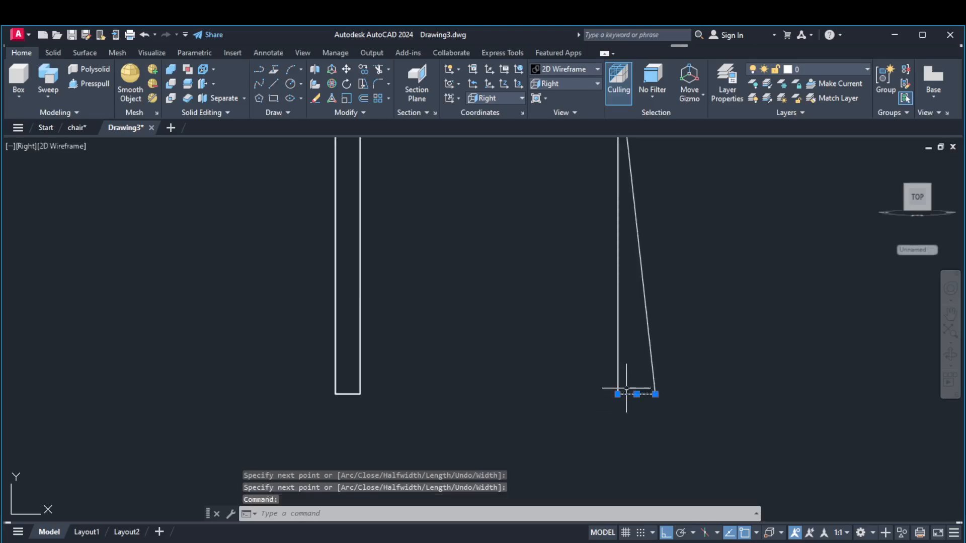
{"action": "key", "text": "Delete"}
{"action": "left_click", "coordinate": [616, 337]}
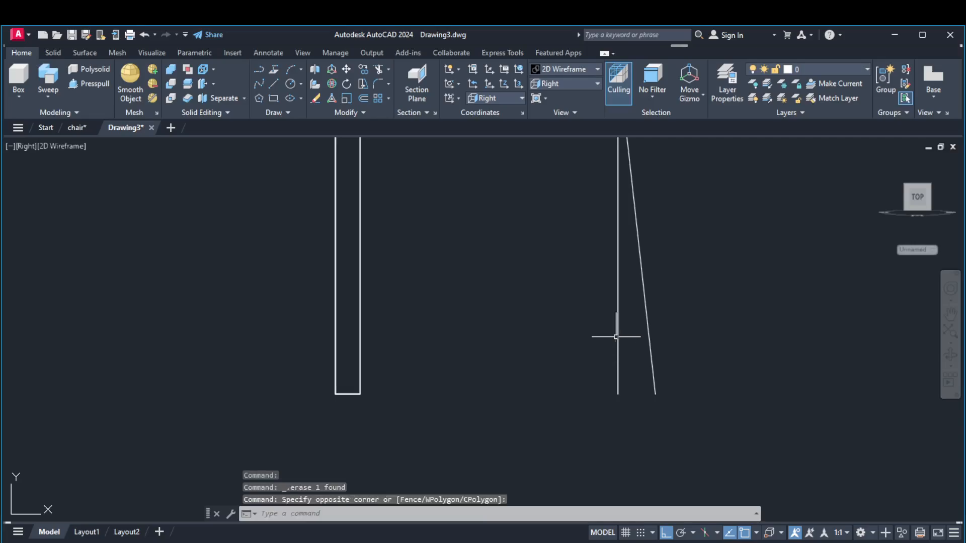
{"action": "left_click", "coordinate": [618, 330]}
{"action": "key", "text": "Escape"}
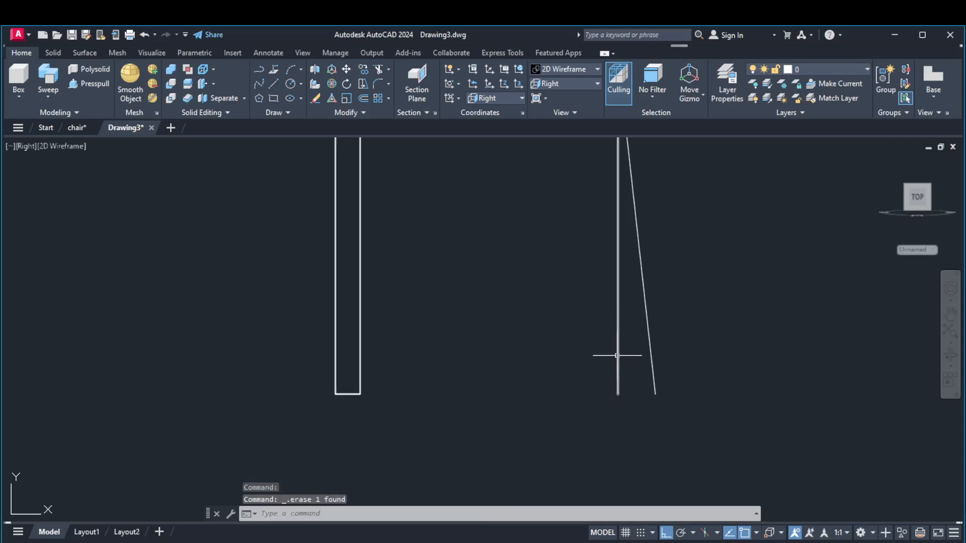
{"action": "left_click", "coordinate": [617, 352]}
{"action": "key", "text": "Delete"}
Erase the 6-long horizontal line at the backrest's upper end and the vertical construction line above the seat
{"action": "scroll", "coordinate": [619, 351], "scroll_direction": "down", "scroll_amount": 5}
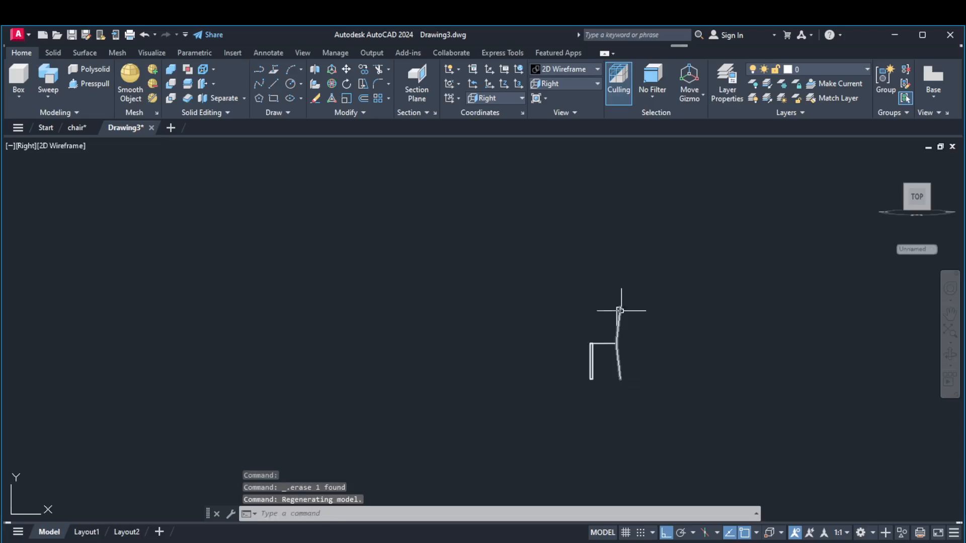
{"action": "scroll", "coordinate": [620, 310], "scroll_direction": "up", "scroll_amount": 4}
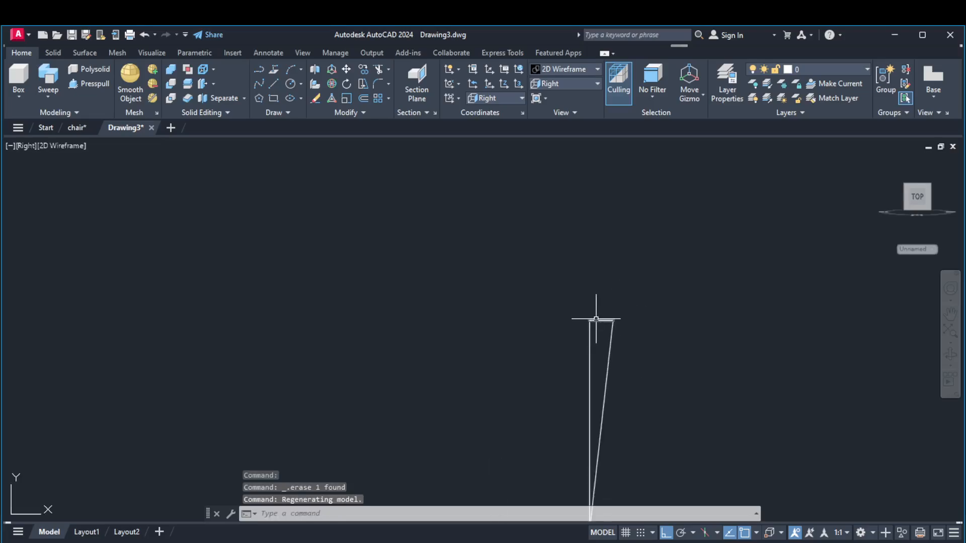
{"action": "left_click", "coordinate": [590, 337]}
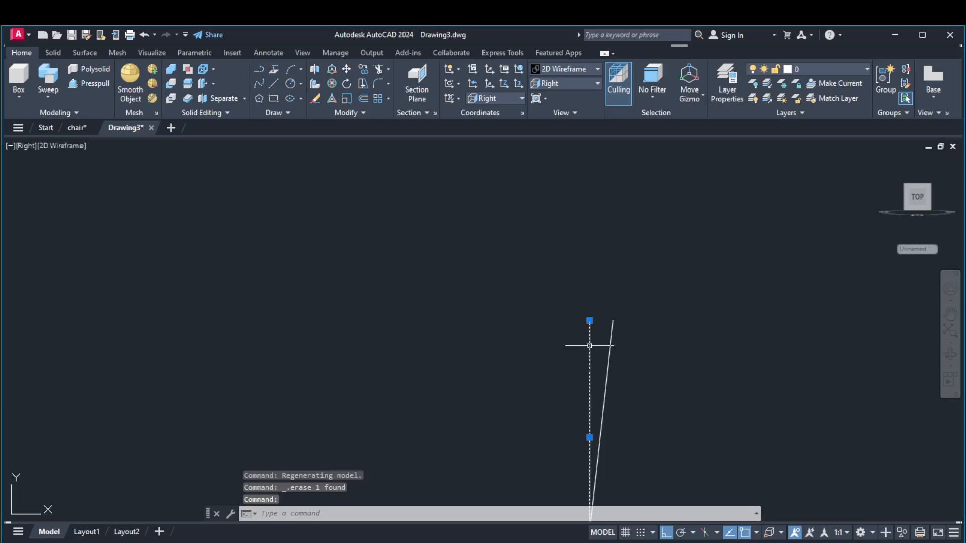
{"action": "key", "text": "Delete"}
Switch the model to the SE Isometric view
{"action": "scroll", "coordinate": [649, 320], "scroll_direction": "down", "scroll_amount": 2}
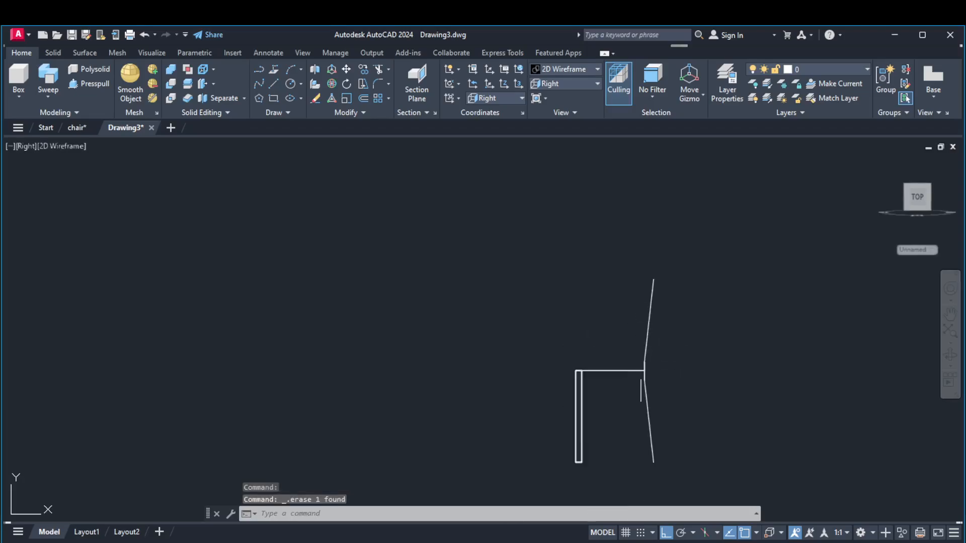
{"action": "scroll", "coordinate": [640, 363], "scroll_direction": "up", "scroll_amount": 8}
{"action": "scroll", "coordinate": [649, 336], "scroll_direction": "up", "scroll_amount": 2}
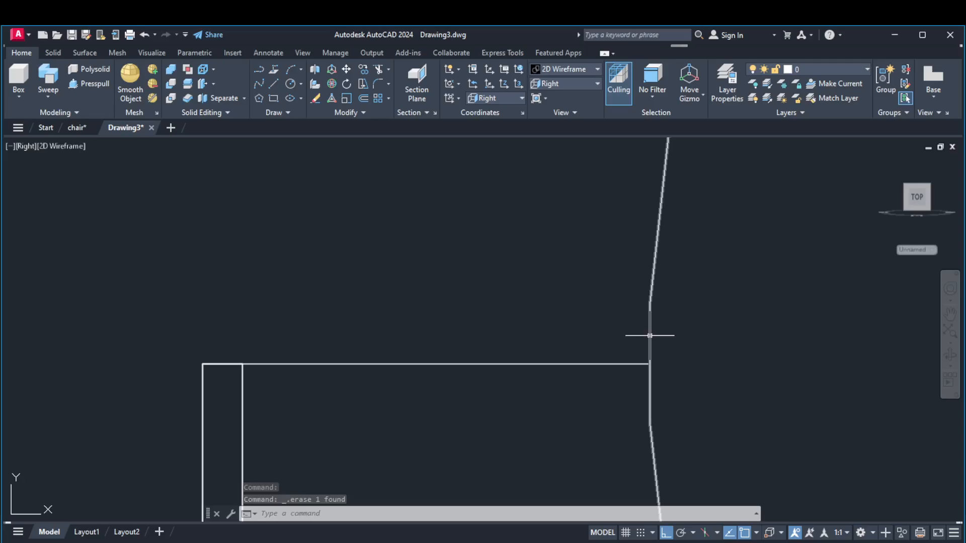
{"action": "scroll", "coordinate": [649, 336], "scroll_direction": "down", "scroll_amount": 5}
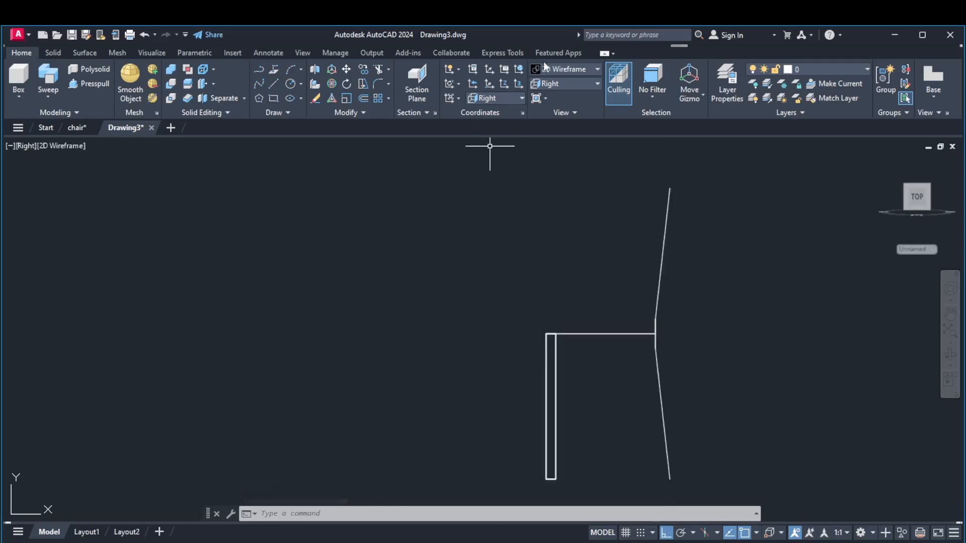
{"action": "left_click", "coordinate": [551, 84]}
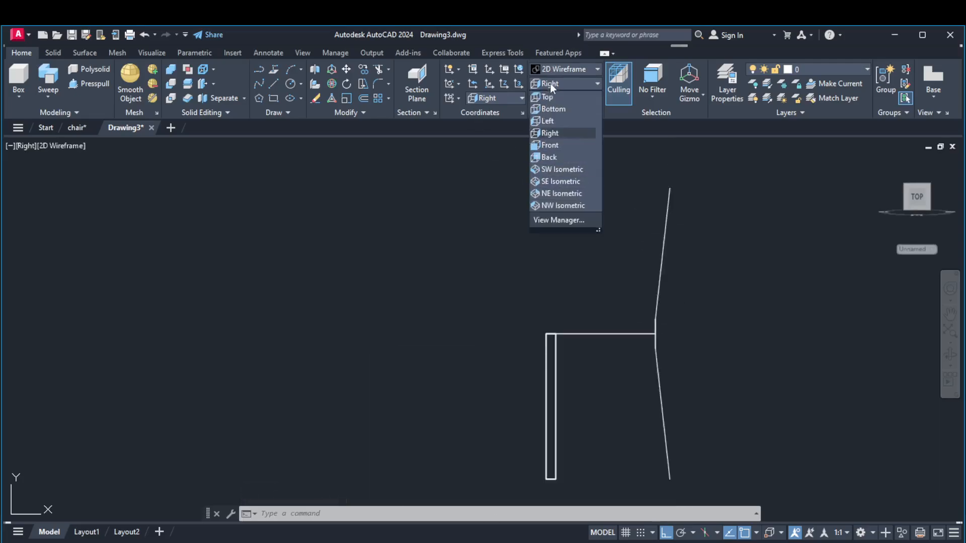
{"action": "left_click", "coordinate": [562, 184]}
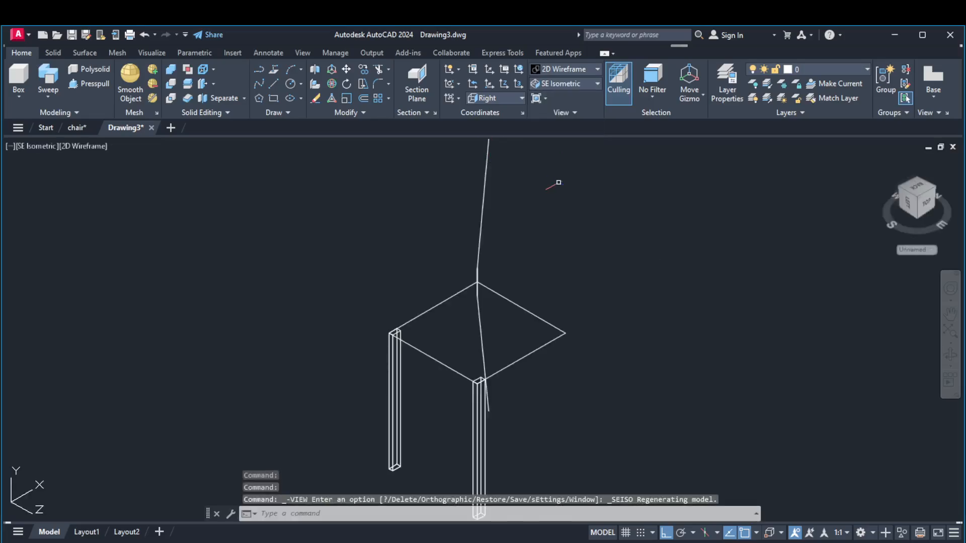
Examine the rear leg polyline where it meets the seat corner, along with the two front legs
{"action": "scroll", "coordinate": [469, 303], "scroll_direction": "up", "scroll_amount": 6}
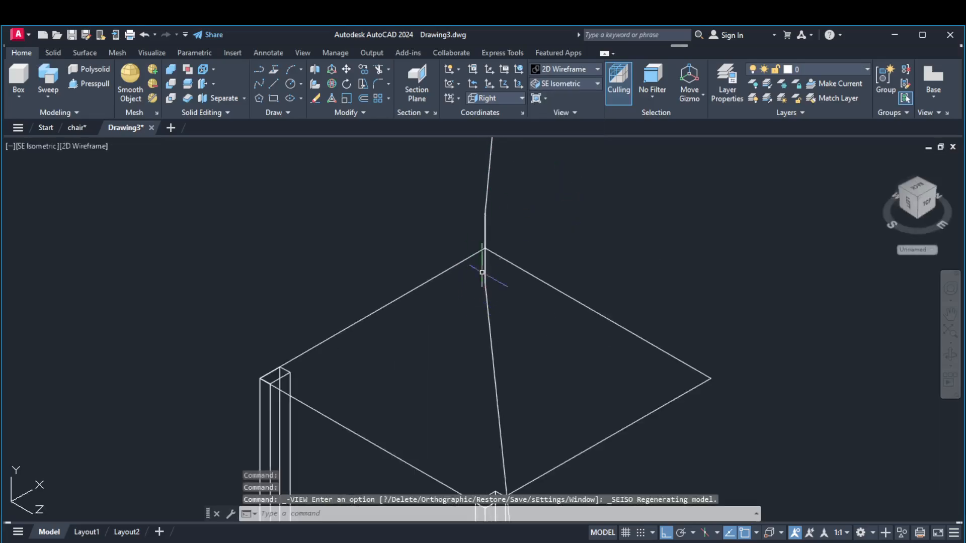
{"action": "left_click", "coordinate": [483, 264]}
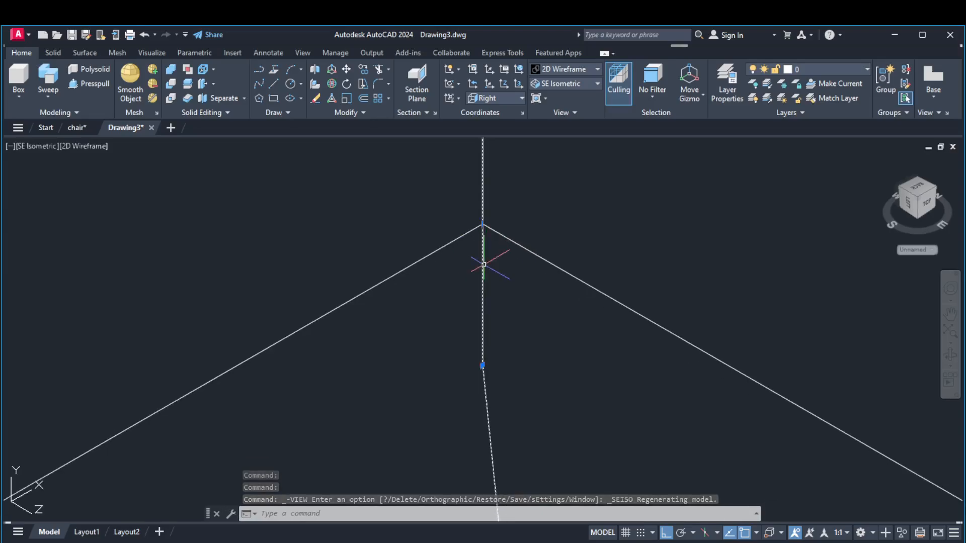
{"action": "key", "text": "Escape"}
{"action": "scroll", "coordinate": [484, 269], "scroll_direction": "down", "scroll_amount": 5}
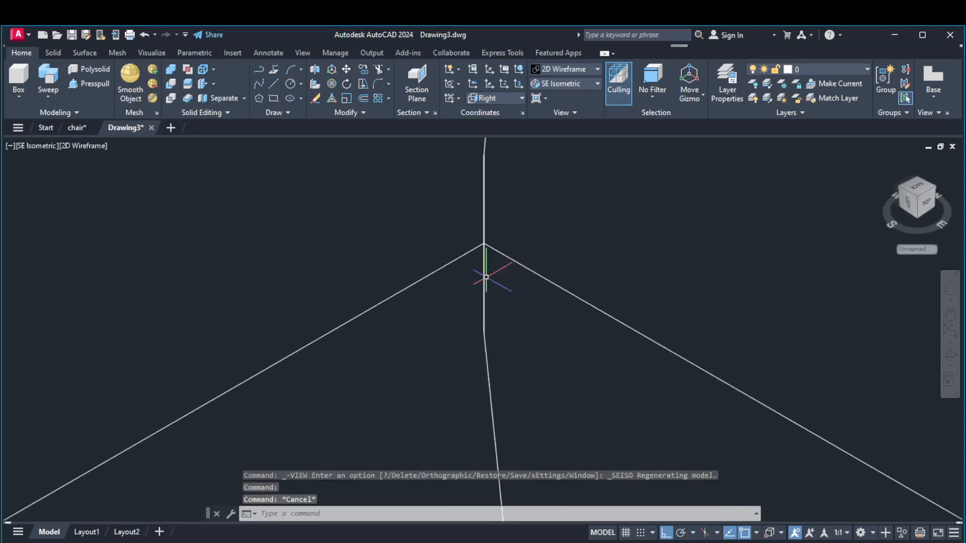
{"action": "scroll", "coordinate": [486, 277], "scroll_direction": "down", "scroll_amount": 2}
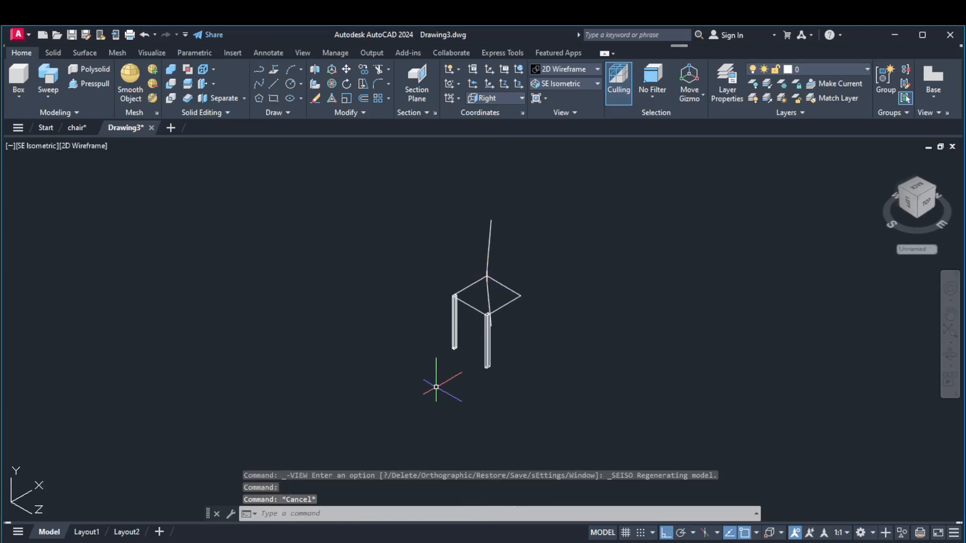
{"action": "scroll", "coordinate": [478, 362], "scroll_direction": "up", "scroll_amount": 2}
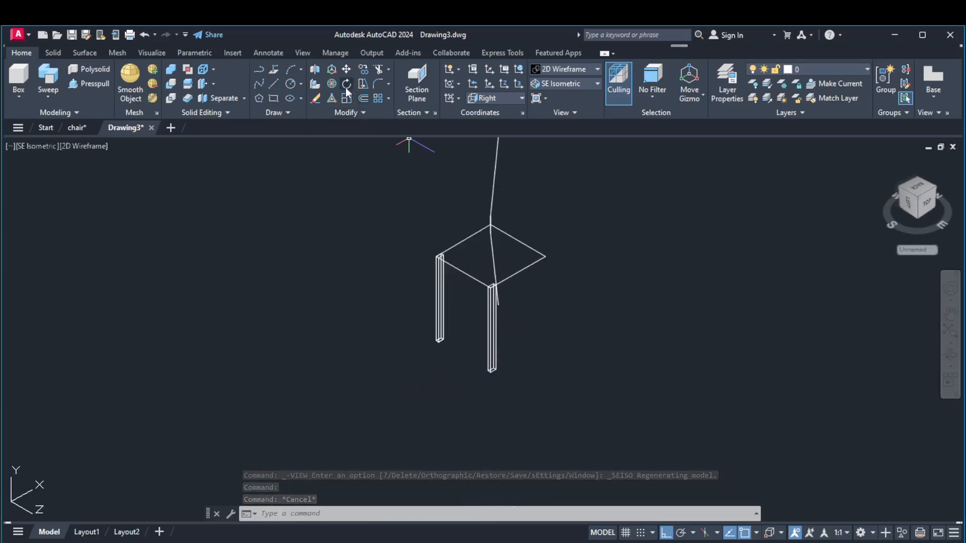
{"action": "scroll", "coordinate": [447, 347], "scroll_direction": "up", "scroll_amount": 4}
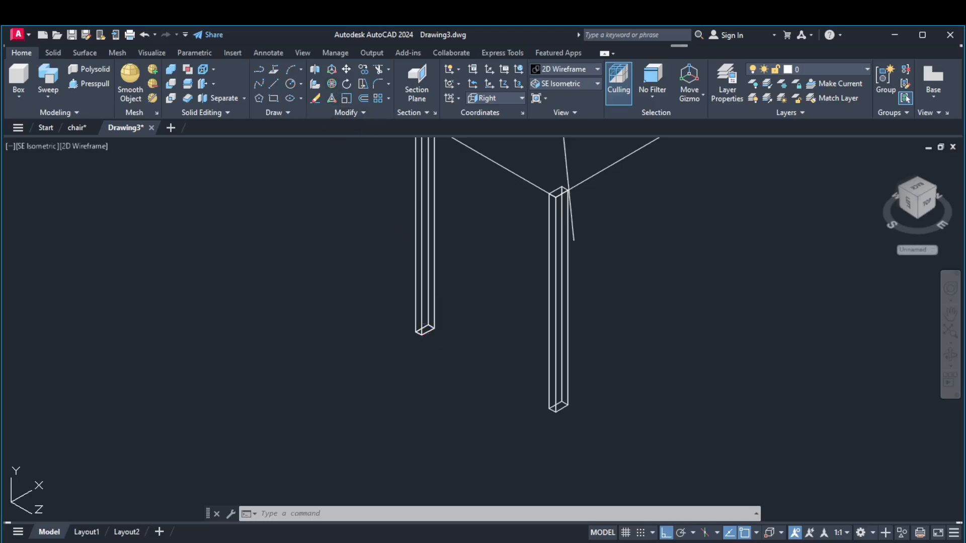
{"action": "scroll", "coordinate": [402, 274], "scroll_direction": "down", "scroll_amount": 2}
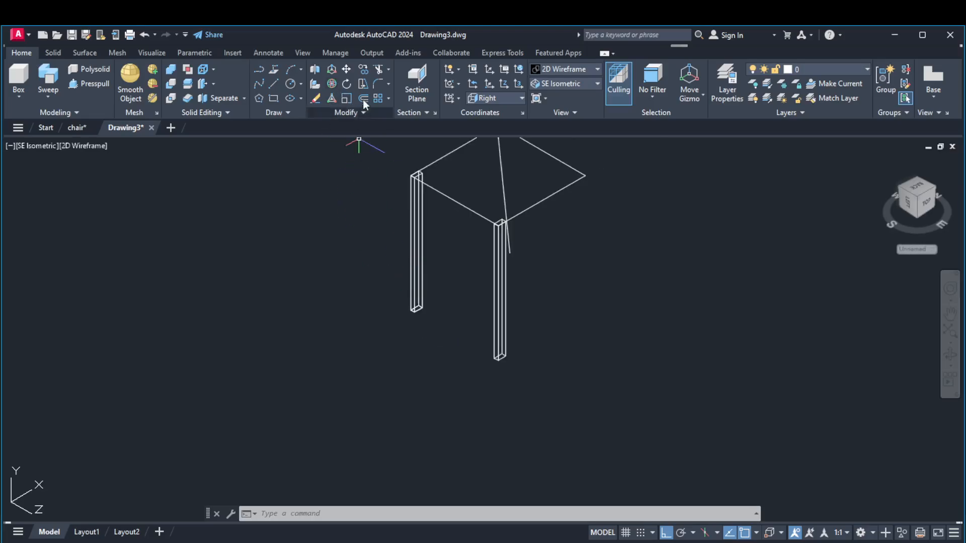
{"action": "scroll", "coordinate": [437, 263], "scroll_direction": "down", "scroll_amount": 4}
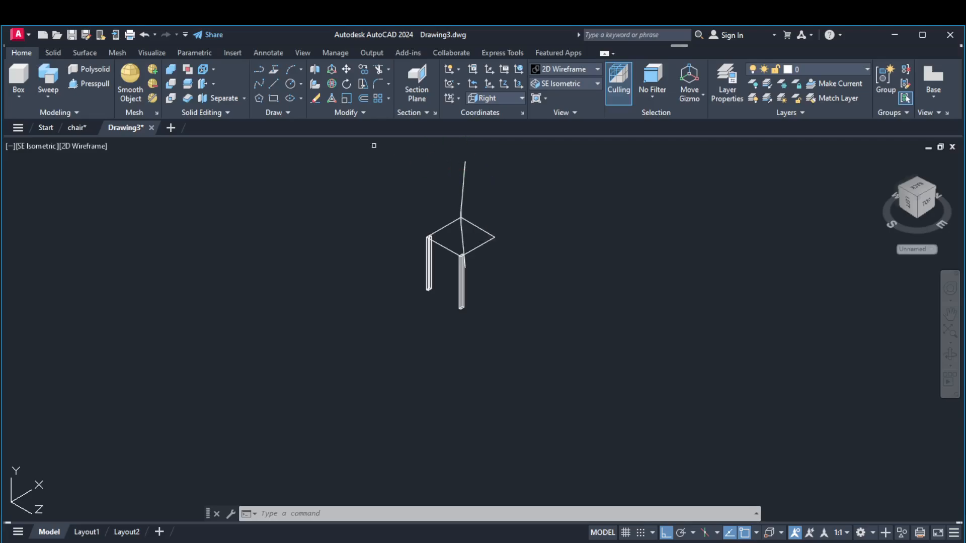
Draw a rectangle with length 2 and width 4 in the empty space away from the chair
{"action": "left_click", "coordinate": [274, 100]}
{"action": "left_click", "coordinate": [202, 350]}
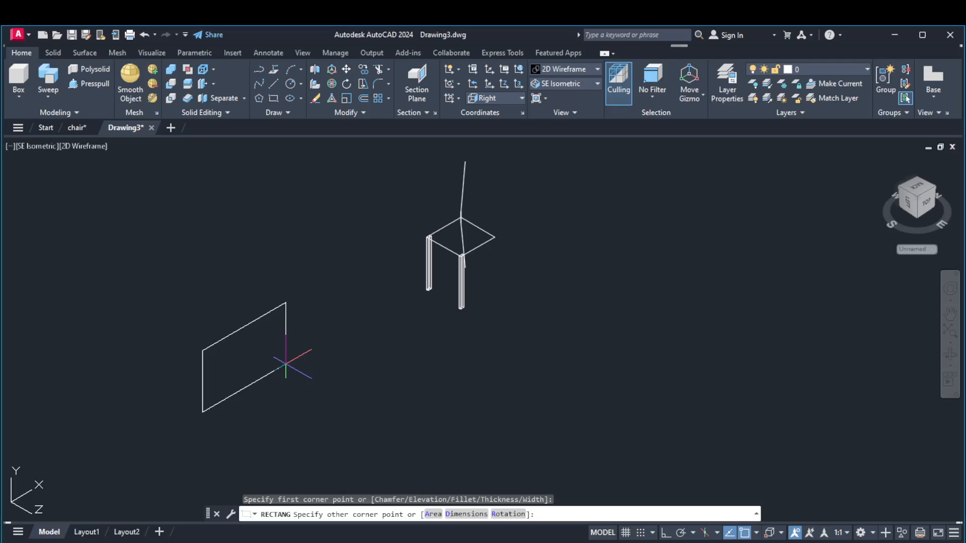
{"action": "key", "text": "Return"}
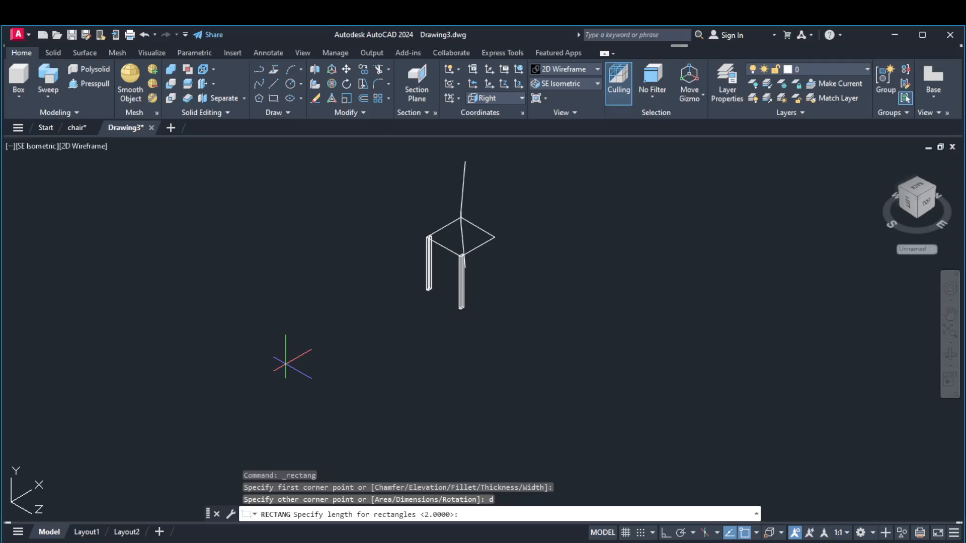
{"action": "key", "text": "Return"}
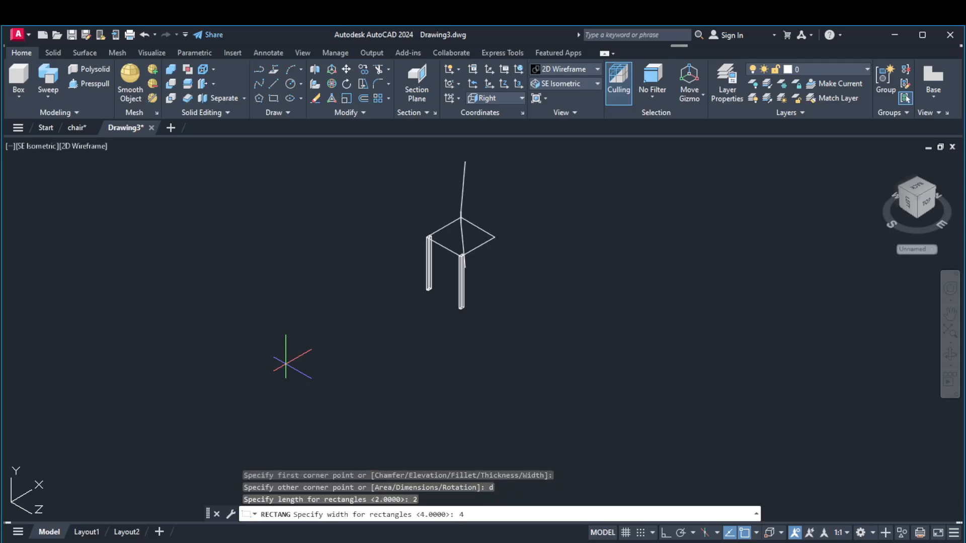
{"action": "key", "text": "Return"}
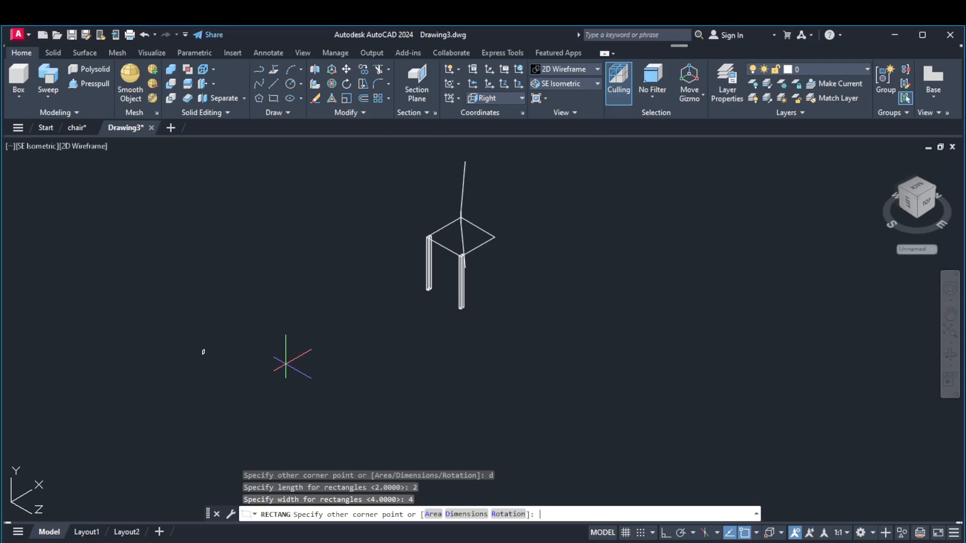
{"action": "left_click", "coordinate": [197, 343]}
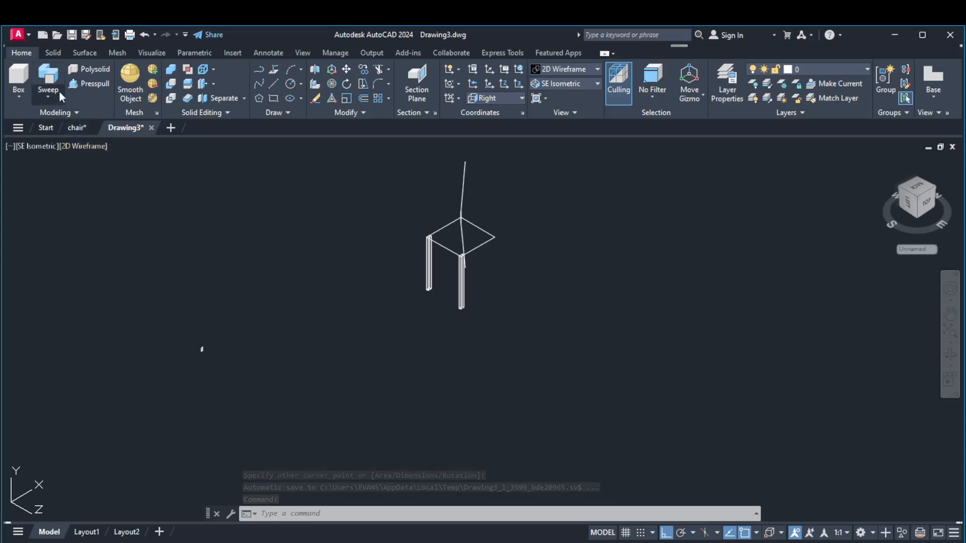
Try to sweep the 2 by 4 rectangle into a solid along the angled rear leg and backrest polyline
{"action": "left_click", "coordinate": [47, 97]}
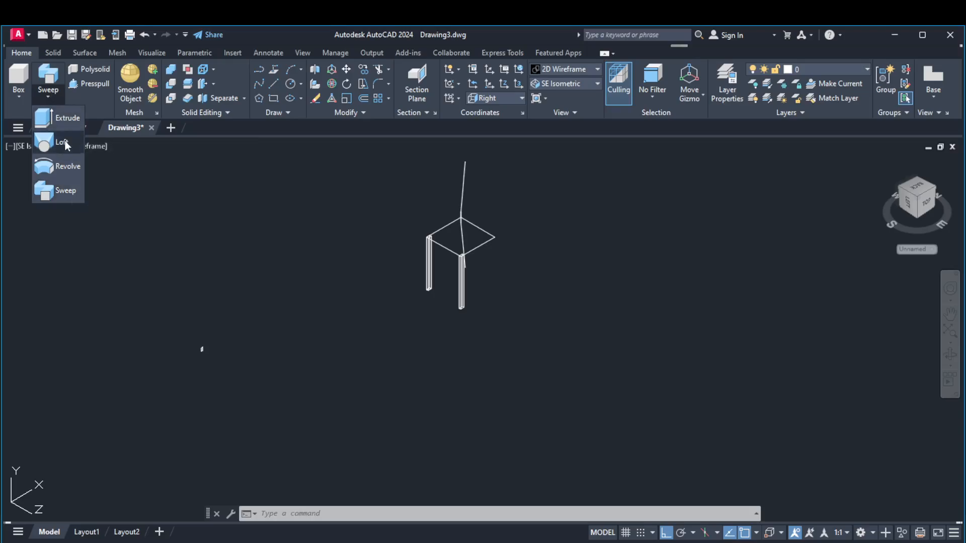
{"action": "left_click", "coordinate": [60, 192]}
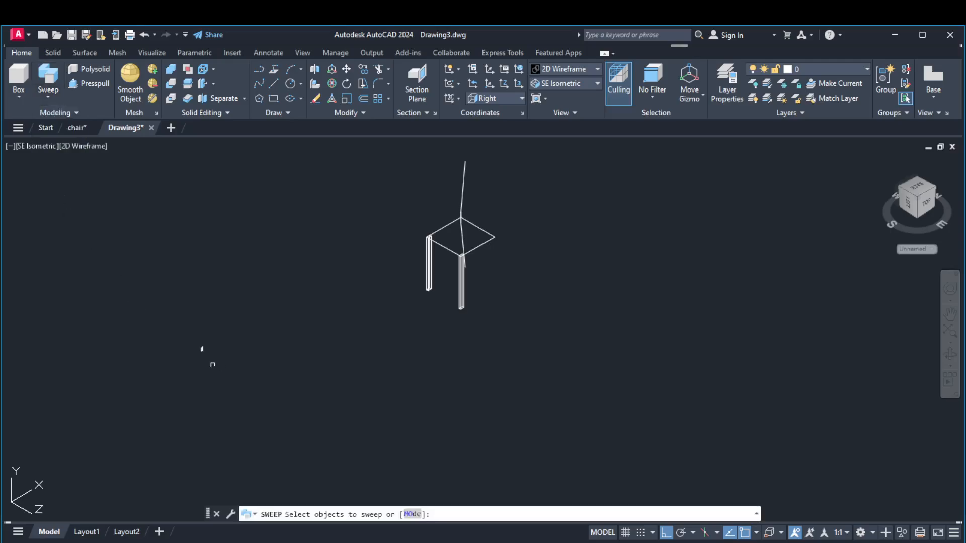
{"action": "scroll", "coordinate": [209, 352], "scroll_direction": "up", "scroll_amount": 4}
{"action": "scroll", "coordinate": [199, 344], "scroll_direction": "up", "scroll_amount": 4}
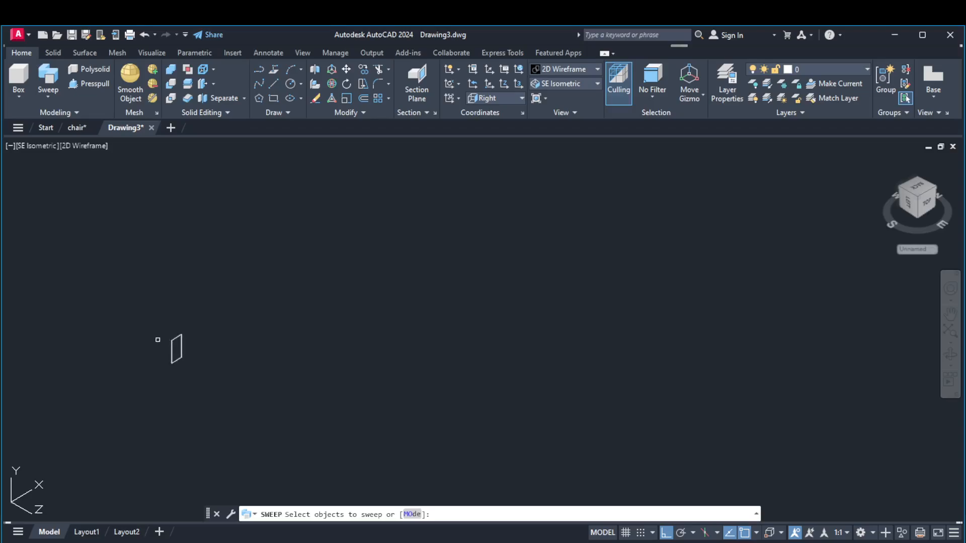
{"action": "left_click", "coordinate": [173, 346]}
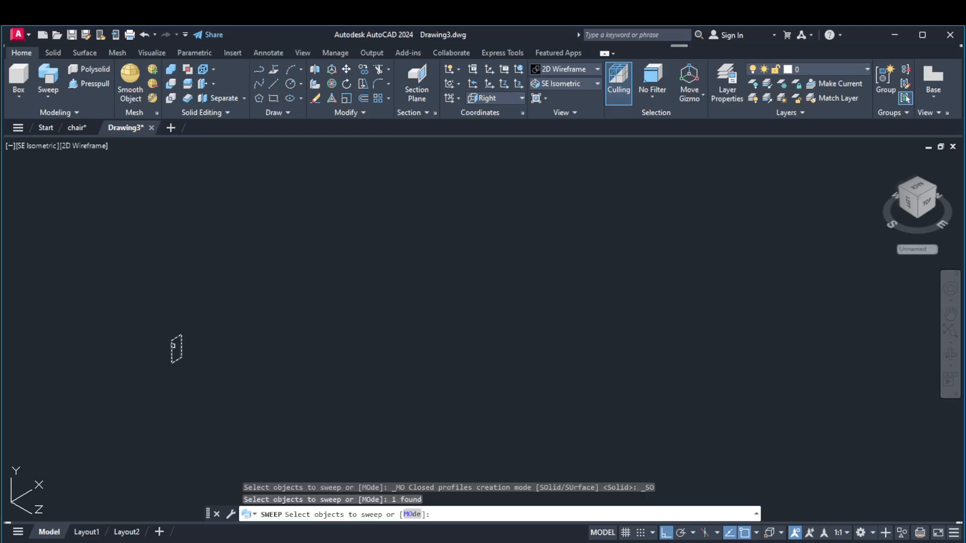
{"action": "key", "text": "Return"}
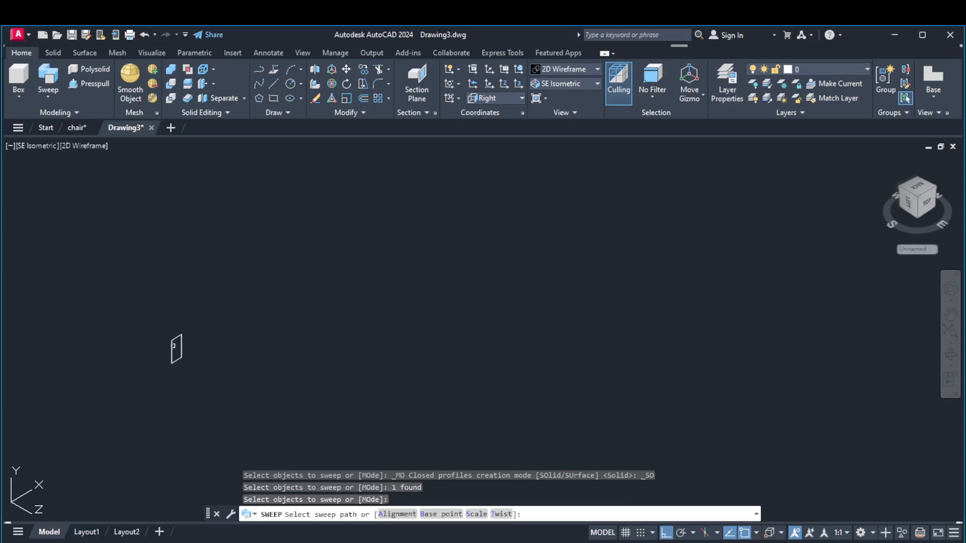
{"action": "scroll", "coordinate": [173, 346], "scroll_direction": "down", "scroll_amount": 5}
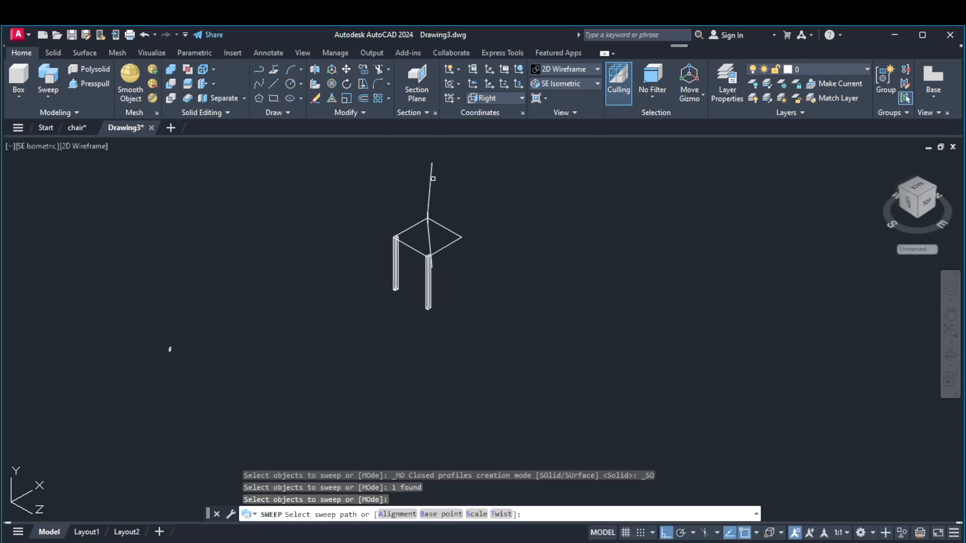
{"action": "left_click", "coordinate": [430, 183]}
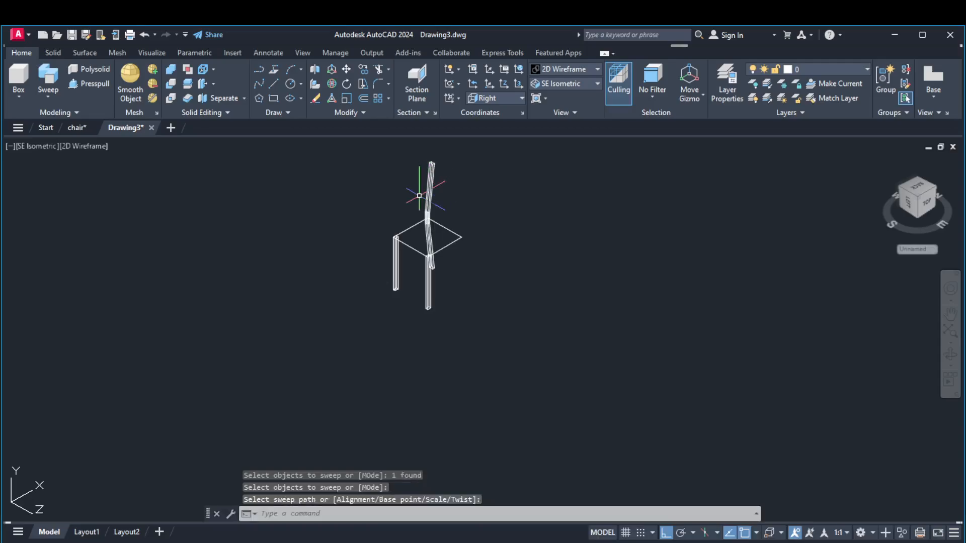
{"action": "key", "text": "Return"}
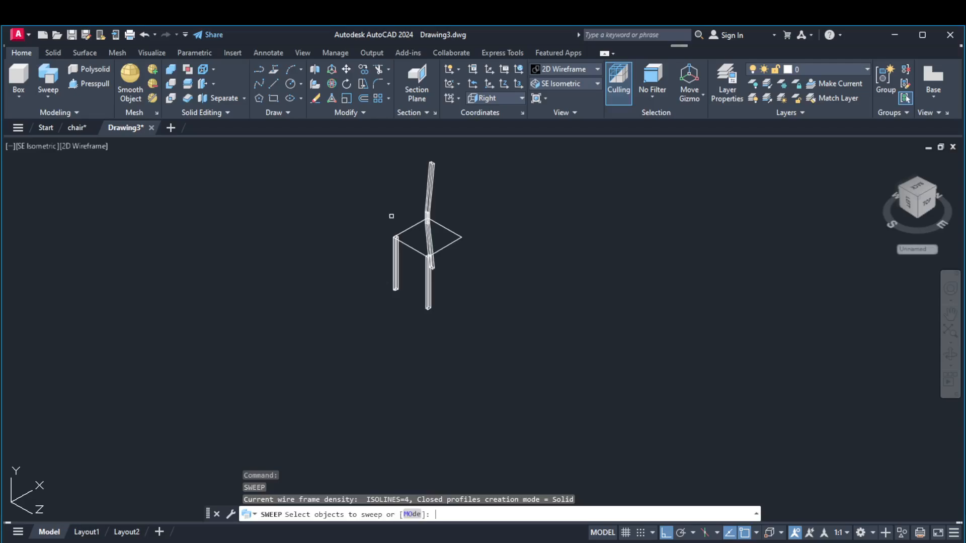
{"action": "key", "text": "Return"}
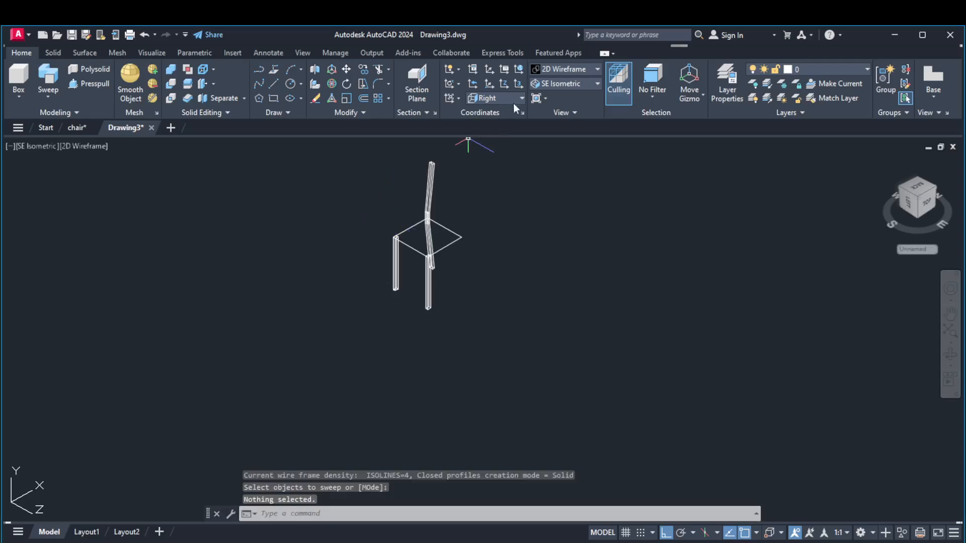
Inspect the swept rear leg from an orbited view in the Realistic visual style, and undo the sweep
{"action": "left_click", "coordinate": [558, 69]}
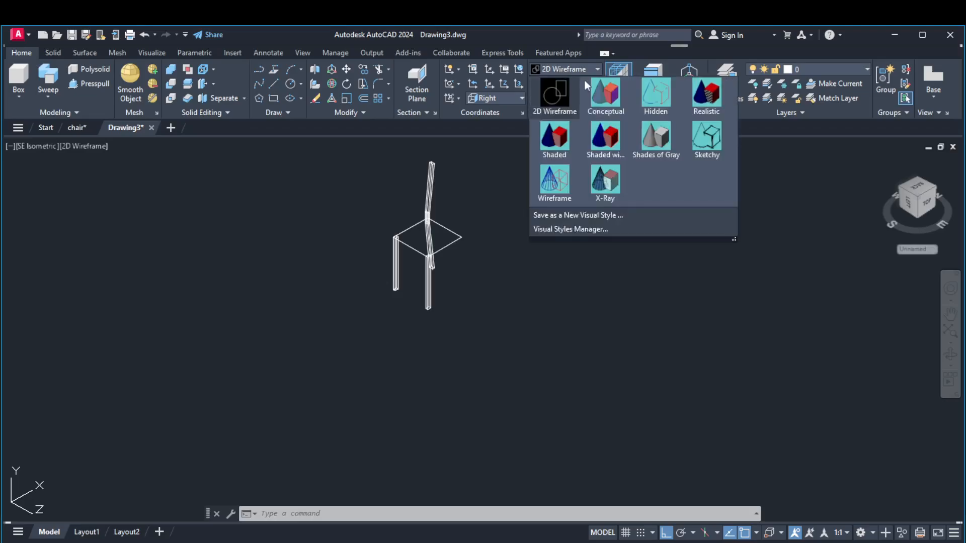
{"action": "left_click", "coordinate": [708, 99]}
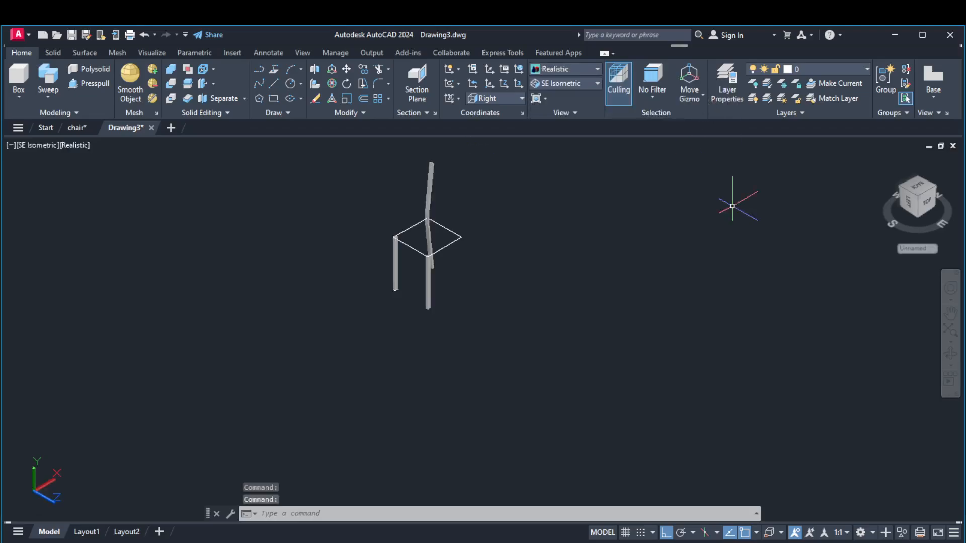
{"action": "left_click", "coordinate": [956, 357]}
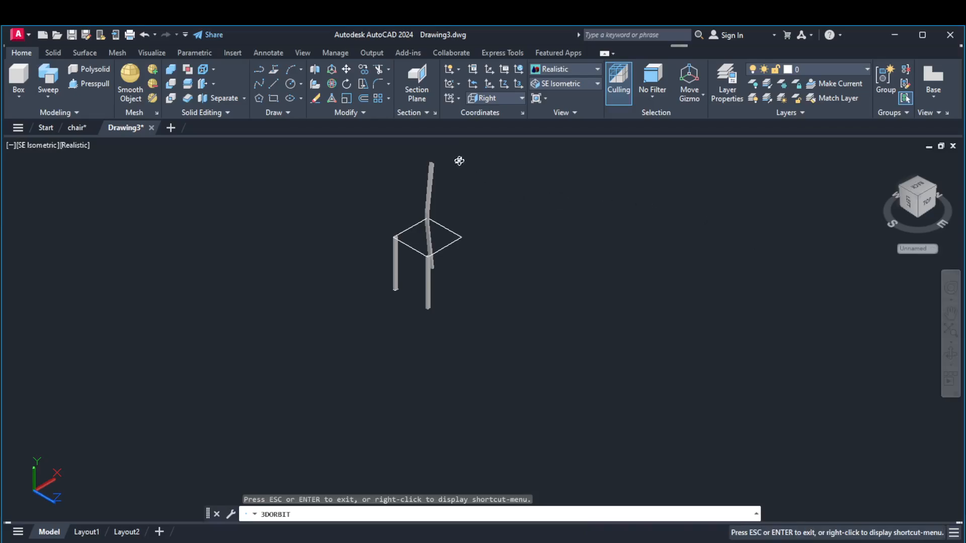
{"action": "scroll", "coordinate": [453, 166], "scroll_direction": "up", "scroll_amount": 5}
{"action": "left_click_drag", "start_coordinate": [468, 347], "coordinate": [434, 250]}
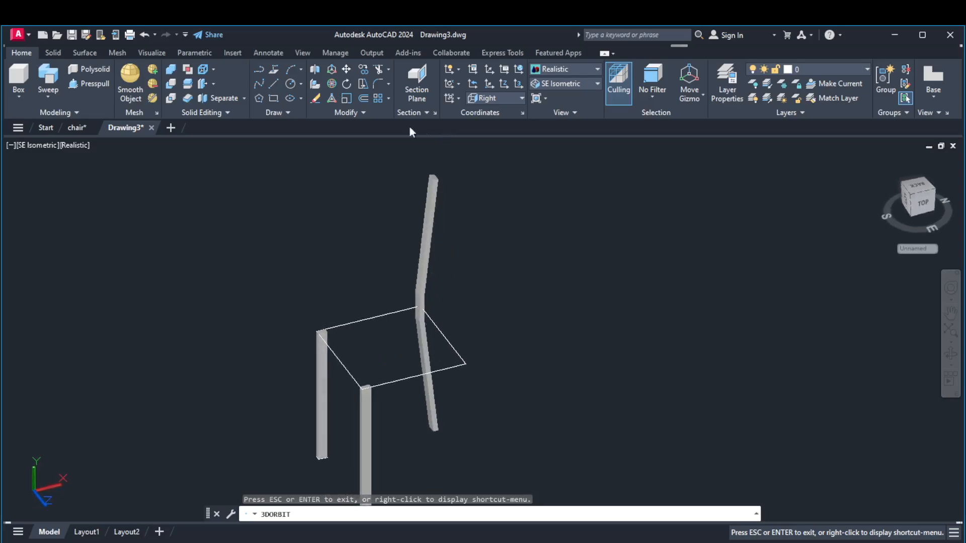
{"action": "left_click", "coordinate": [141, 32]}
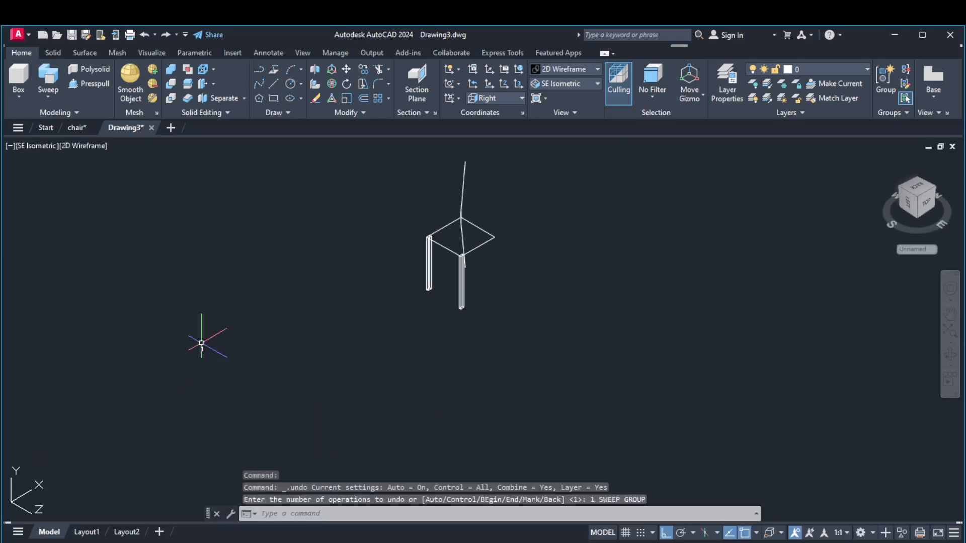
{"action": "scroll", "coordinate": [205, 340], "scroll_direction": "up", "scroll_amount": 4}
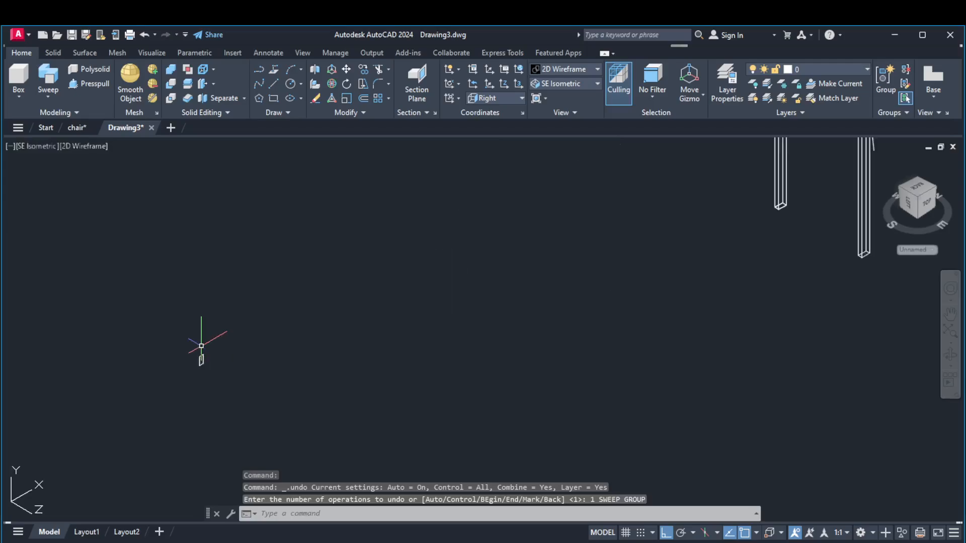
{"action": "left_click", "coordinate": [331, 83]}
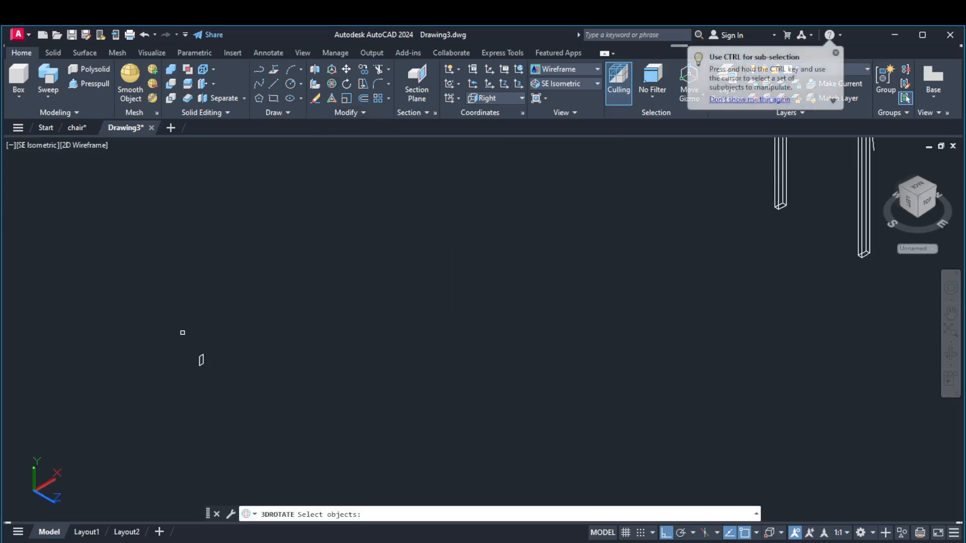
{"action": "left_click", "coordinate": [188, 336]}
{"action": "key", "text": "Escape"}
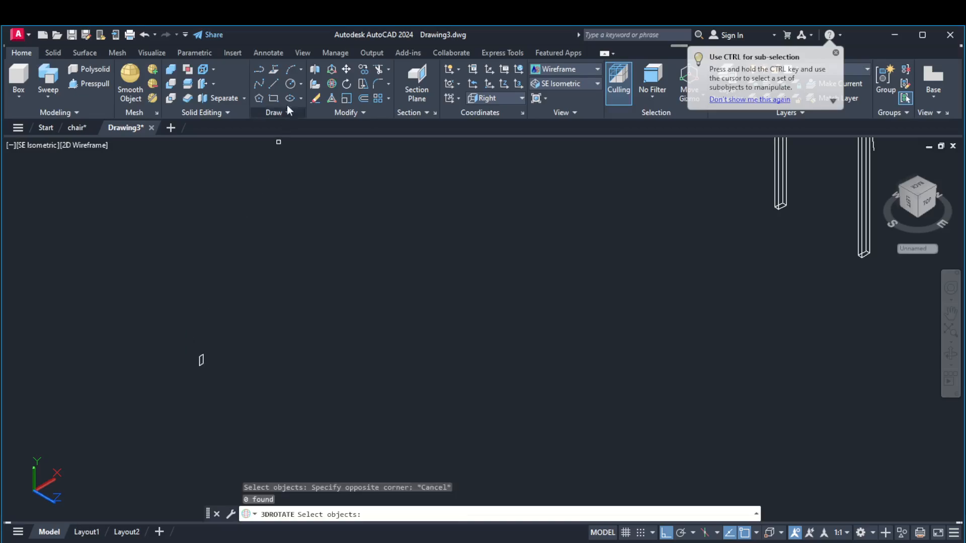
Rotate the 2 by 4 rectangle 90 degrees about the midpoint of its long side
{"action": "left_click", "coordinate": [347, 85]}
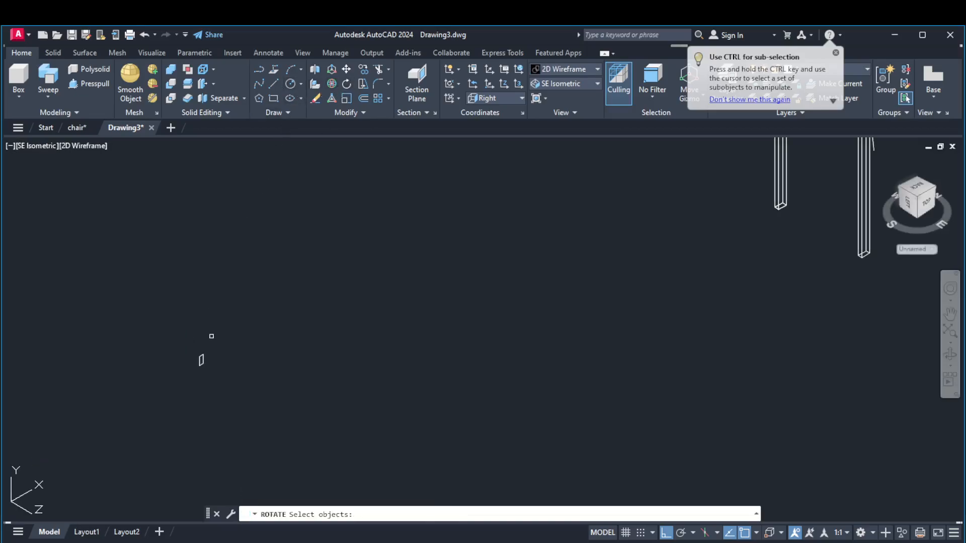
{"action": "mouse_move", "coordinate": [181, 356]}
{"action": "left_mouse_down"}
{"action": "mouse_move", "coordinate": [161, 388]}
{"action": "mouse_move", "coordinate": [248, 360]}
{"action": "left_mouse_up"}
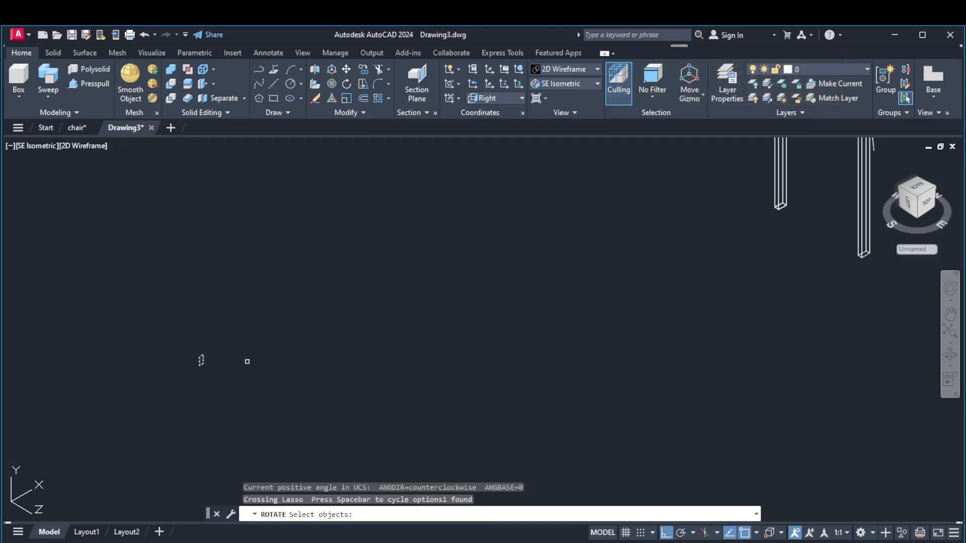
{"action": "key", "text": "Return"}
{"action": "scroll", "coordinate": [209, 355], "scroll_direction": "up", "scroll_amount": 5}
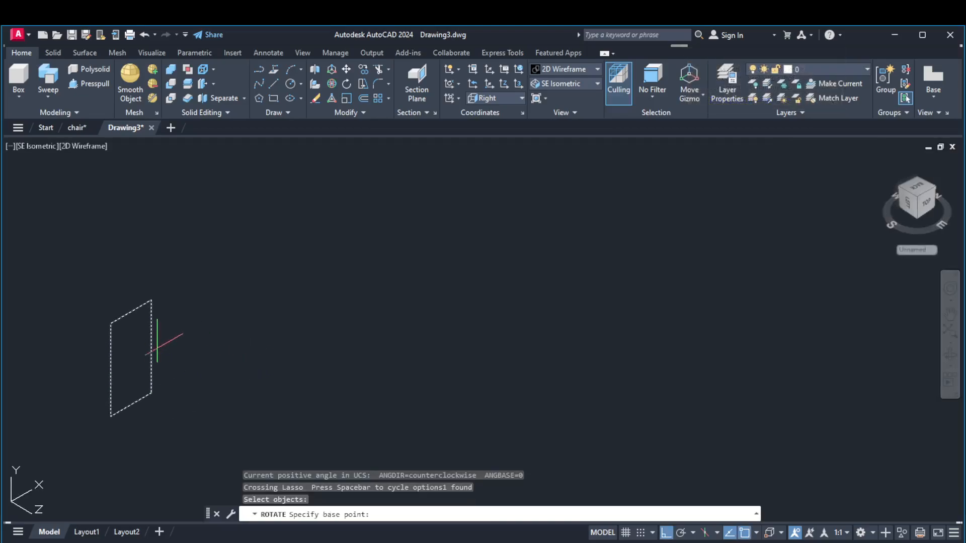
{"action": "left_click", "coordinate": [151, 346]}
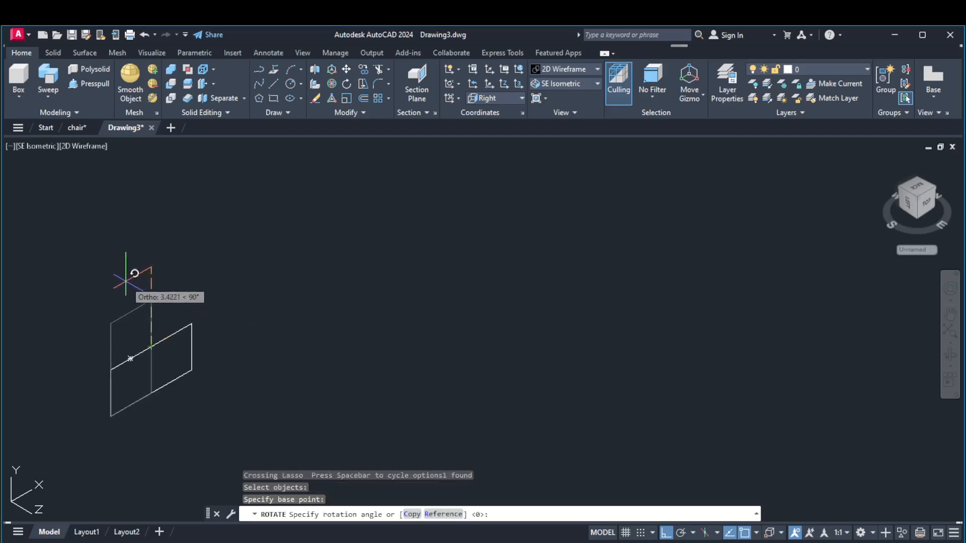
{"action": "type", "text": "90"}
{"action": "key", "text": "Return"}
Sweep the rotated rectangle into a solid along the angled rear leg and backrest polyline
{"action": "scroll", "coordinate": [190, 302], "scroll_direction": "down", "scroll_amount": 5}
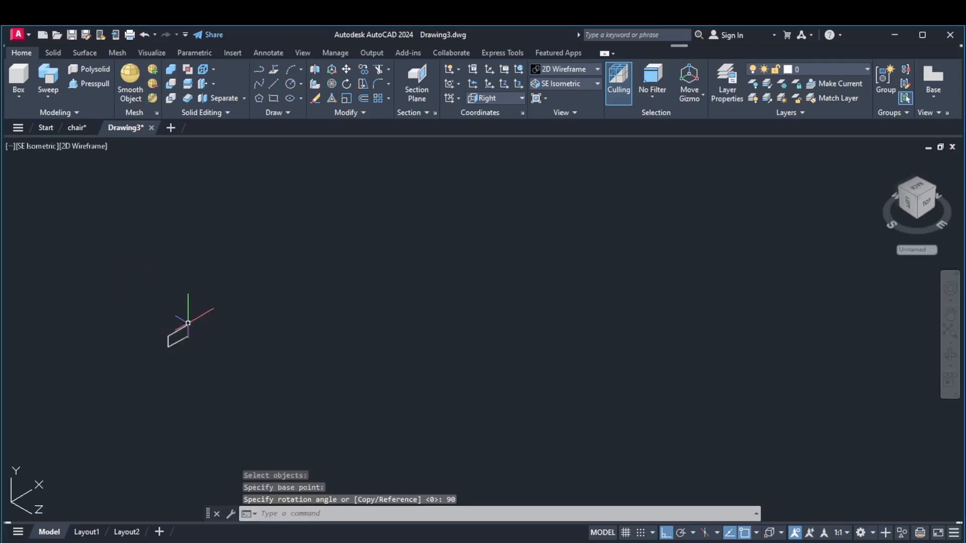
{"action": "left_click", "coordinate": [52, 76]}
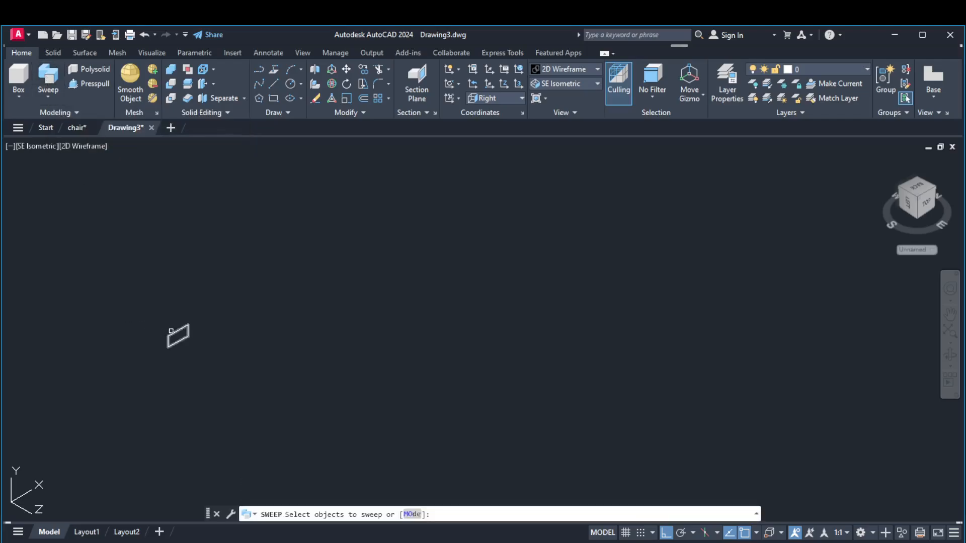
{"action": "left_click", "coordinate": [175, 332]}
{"action": "key", "text": "Return"}
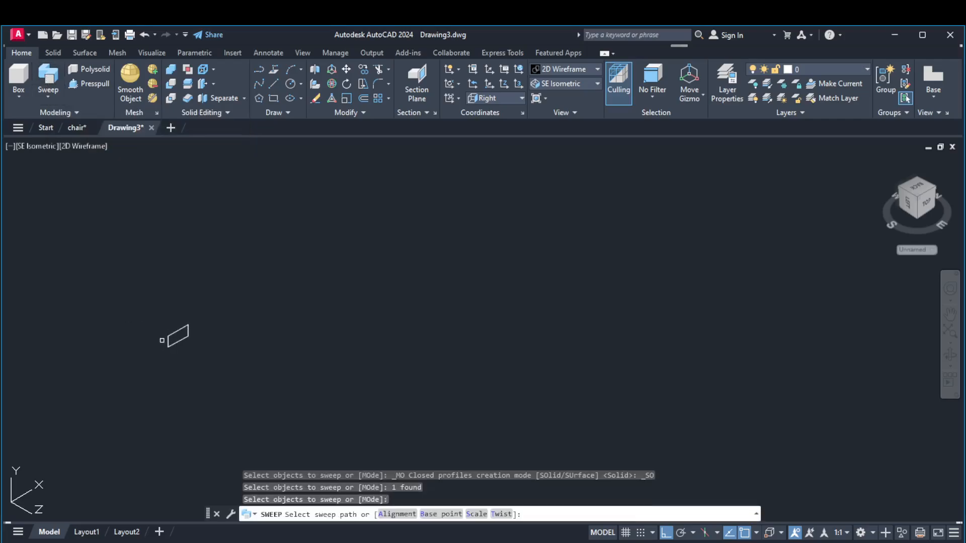
{"action": "scroll", "coordinate": [326, 264], "scroll_direction": "up", "scroll_amount": 4}
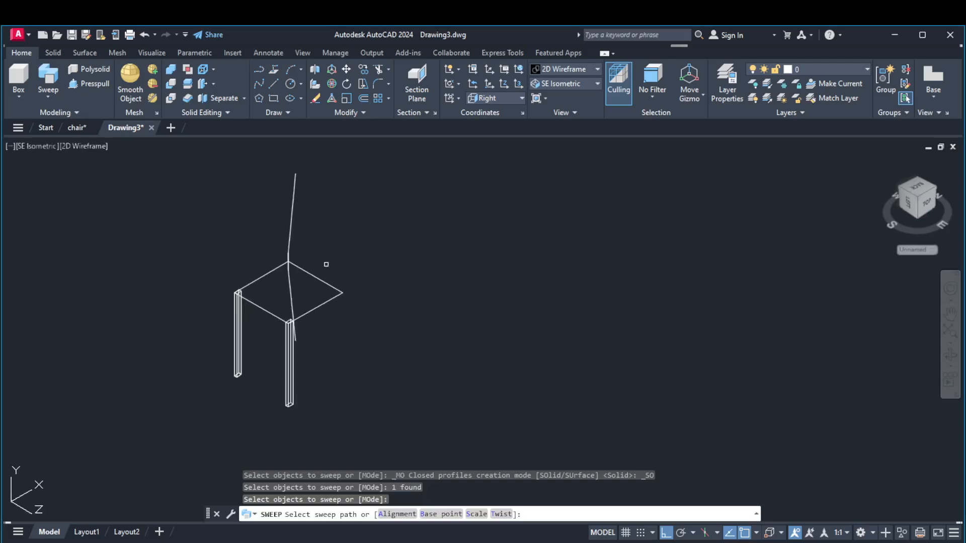
{"action": "left_click", "coordinate": [292, 236]}
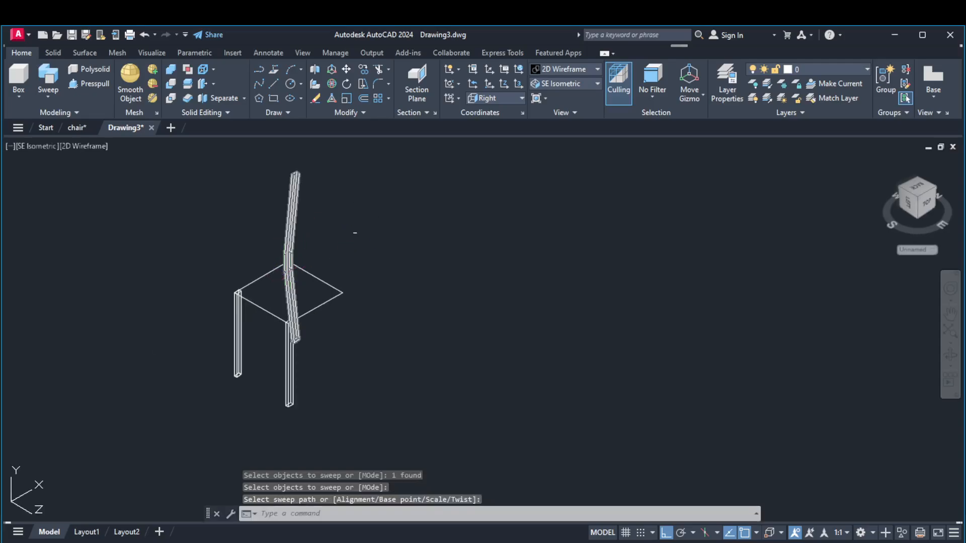
Display the model in the Realistic visual style and orbit around it to inspect the swept rear leg against the front legs
{"action": "left_click", "coordinate": [562, 67]}
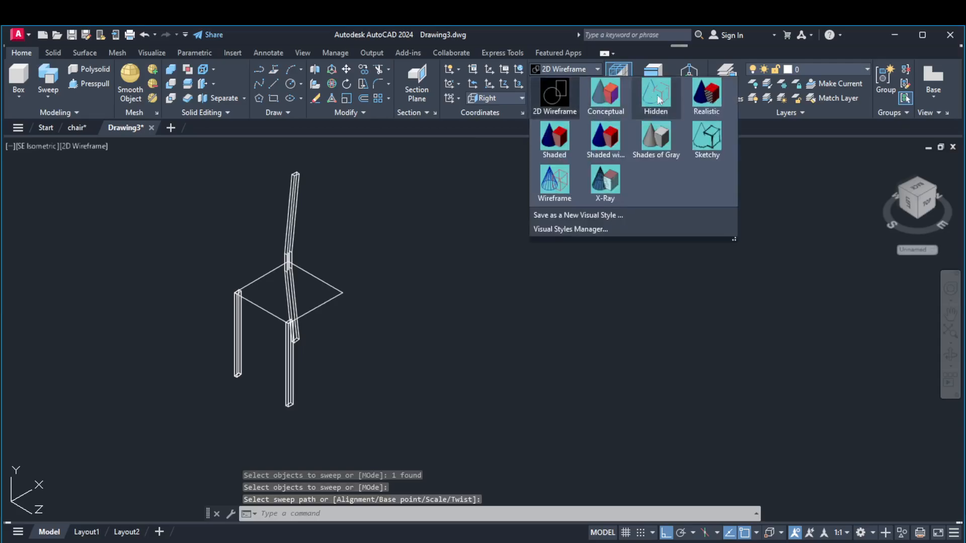
{"action": "left_click", "coordinate": [698, 102]}
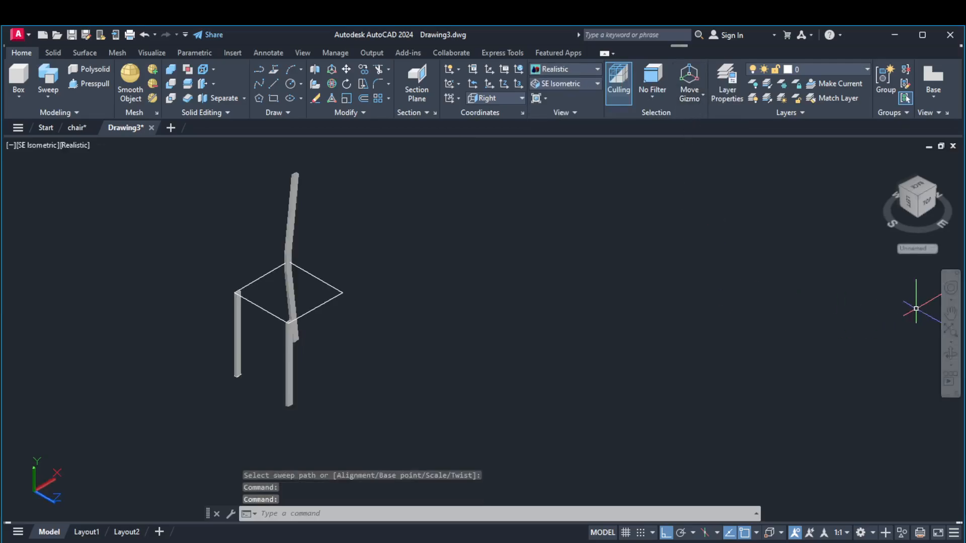
{"action": "left_click", "coordinate": [951, 354]}
{"action": "left_click_drag", "start_coordinate": [420, 287], "coordinate": [300, 365]}
{"action": "left_click_drag", "start_coordinate": [339, 383], "coordinate": [352, 295]}
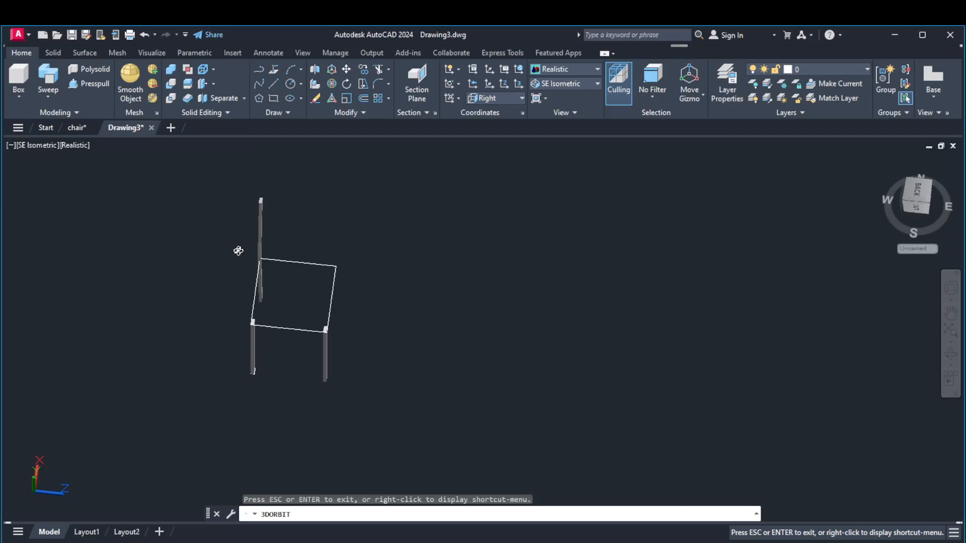
{"action": "left_click_drag", "start_coordinate": [239, 250], "coordinate": [263, 245]}
{"action": "left_click_drag", "start_coordinate": [238, 278], "coordinate": [331, 245]}
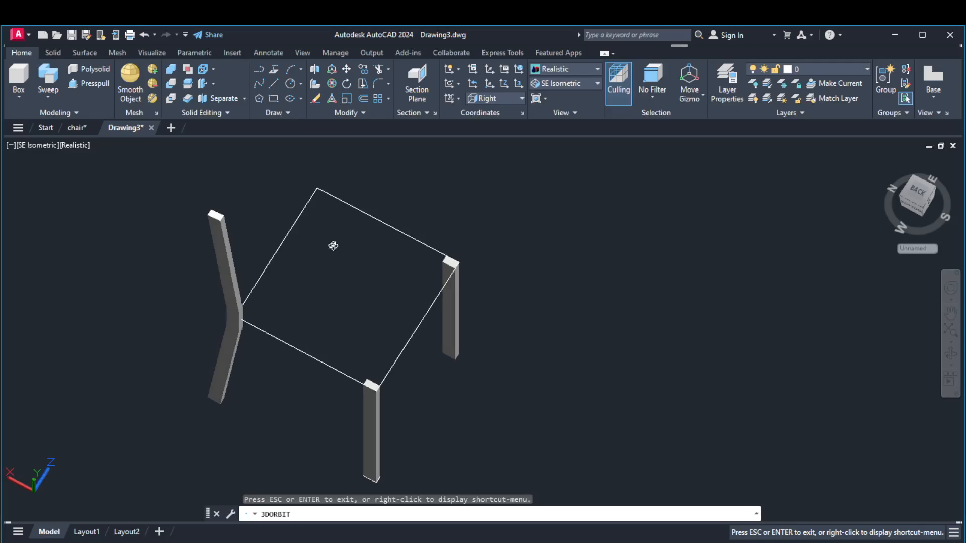
{"action": "right_click", "coordinate": [111, 179]}
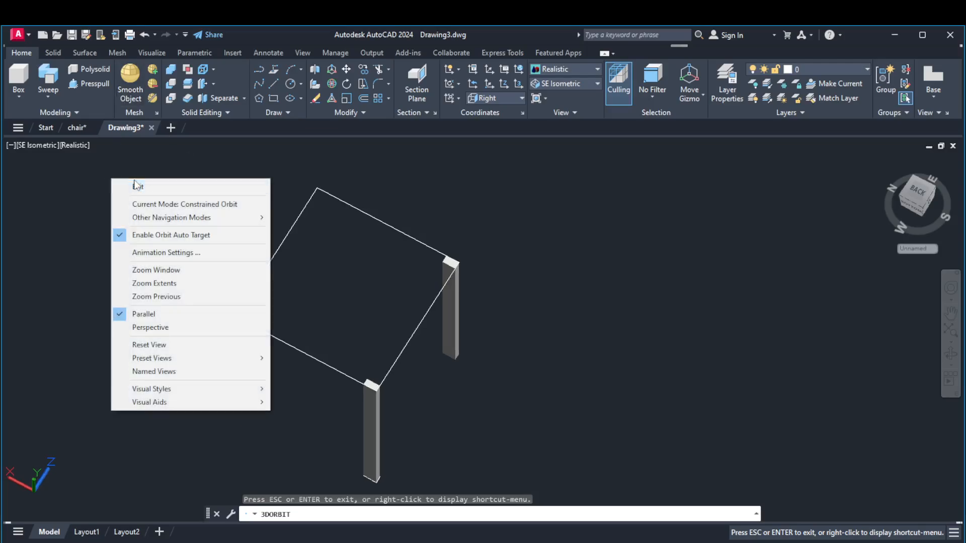
{"action": "left_click", "coordinate": [155, 186]}
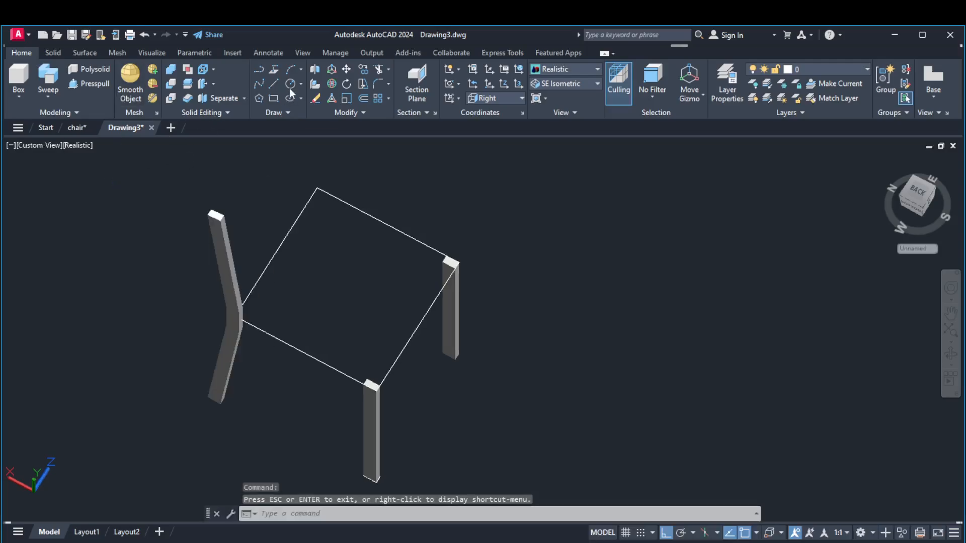
Return to the SE Isometric view and examine the rear leg where it meets the seat corner
{"action": "left_click", "coordinate": [346, 70]}
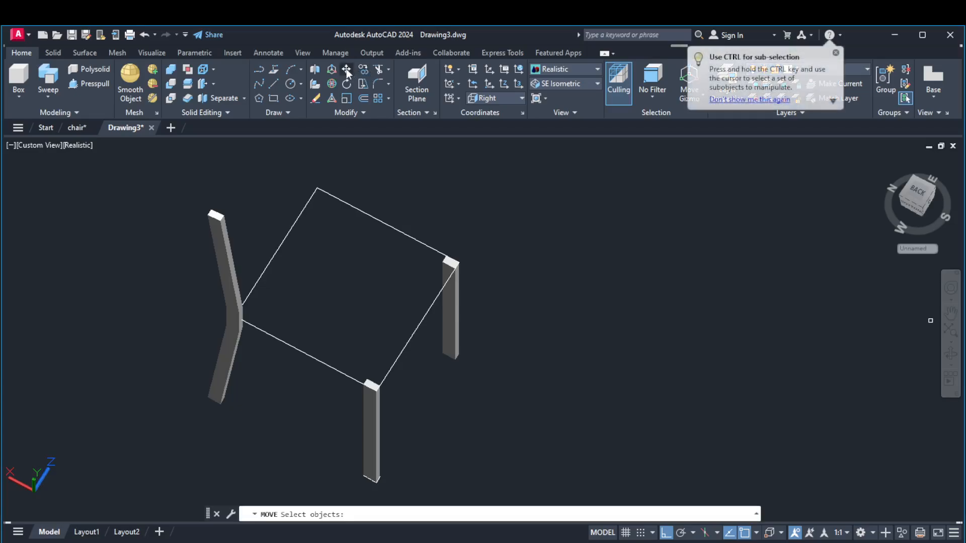
{"action": "key", "text": "Escape"}
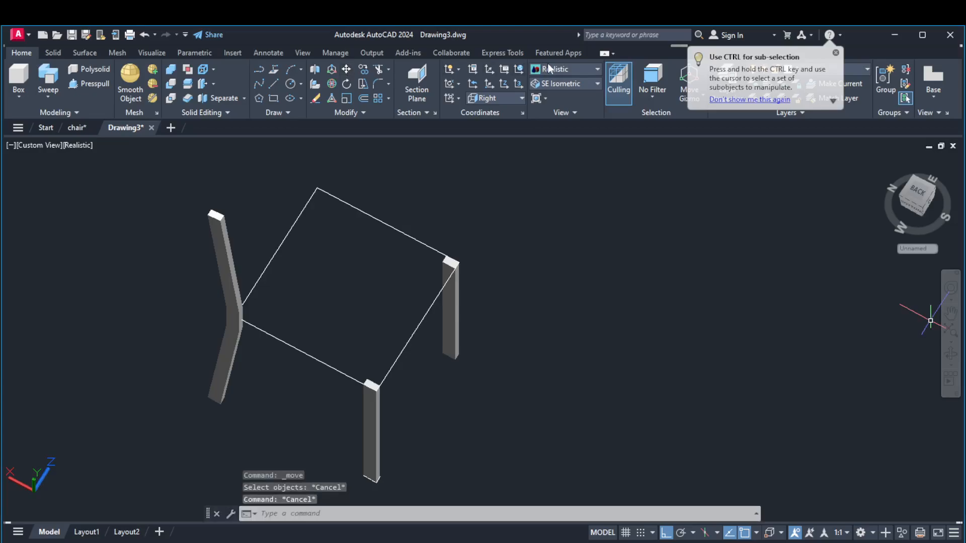
{"action": "left_click", "coordinate": [554, 84]}
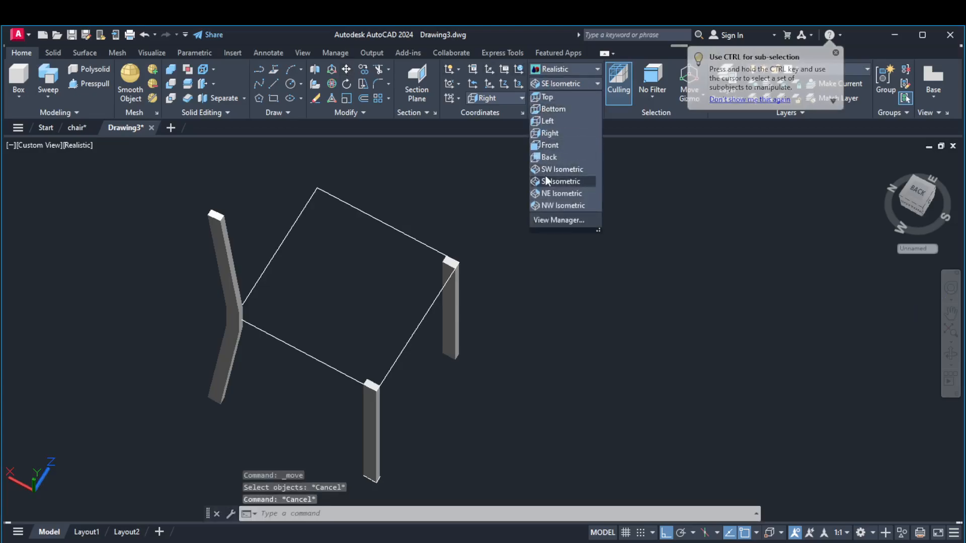
{"action": "left_click", "coordinate": [545, 180]}
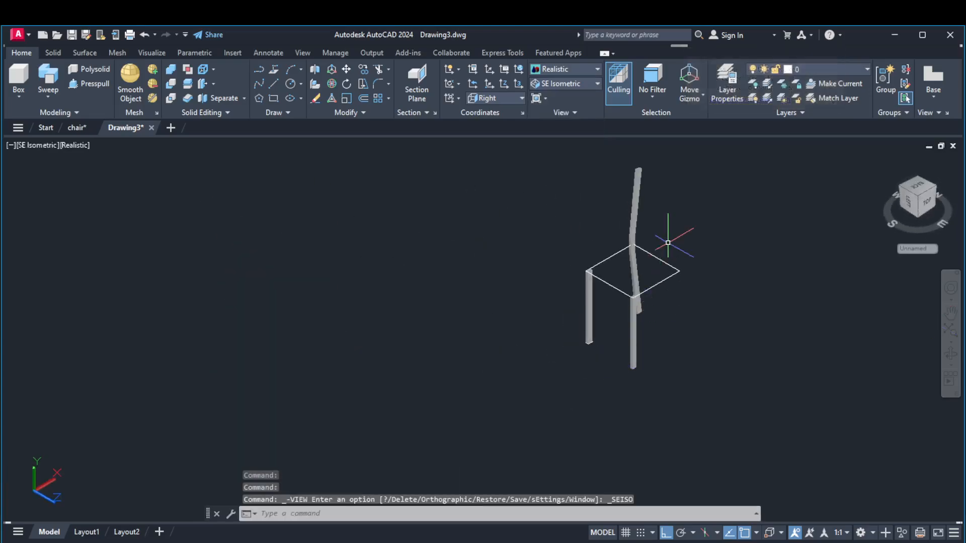
{"action": "scroll", "coordinate": [662, 245], "scroll_direction": "up", "scroll_amount": 2}
{"action": "left_click", "coordinate": [521, 201]}
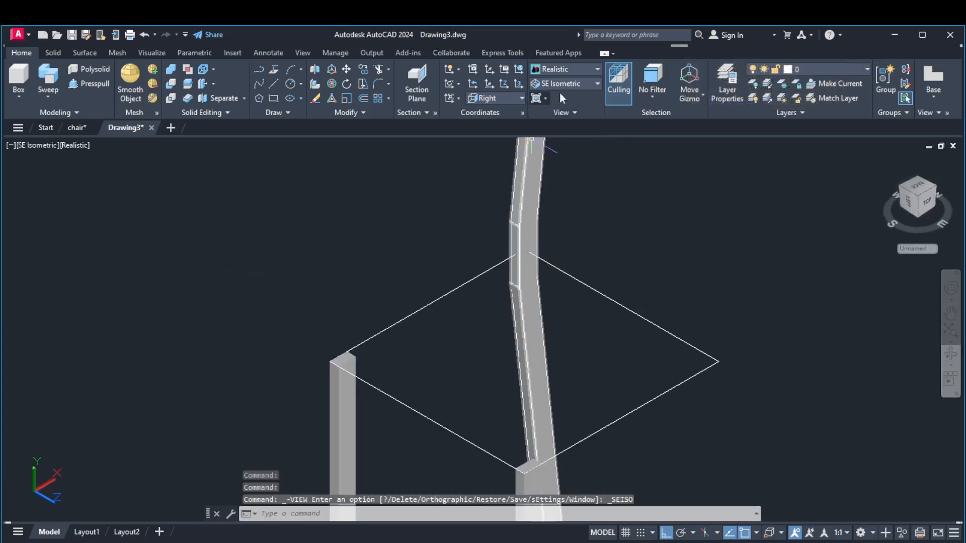
{"action": "key", "text": "Escape"}
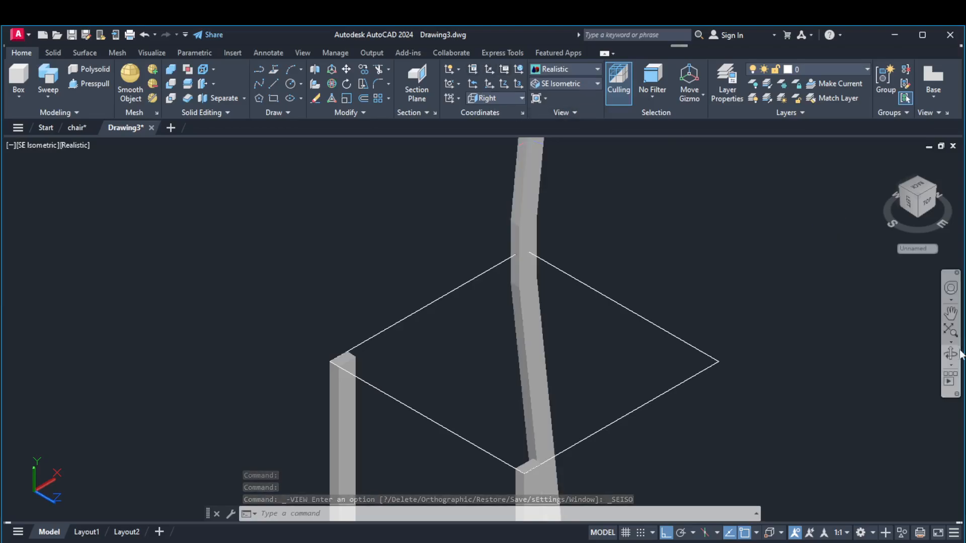
Move the swept rear leg from the midpoint of its outer vertical edge to the rear seat corner, working from an orbited view
{"action": "left_click", "coordinate": [950, 354]}
{"action": "left_click_drag", "start_coordinate": [556, 324], "coordinate": [722, 343]}
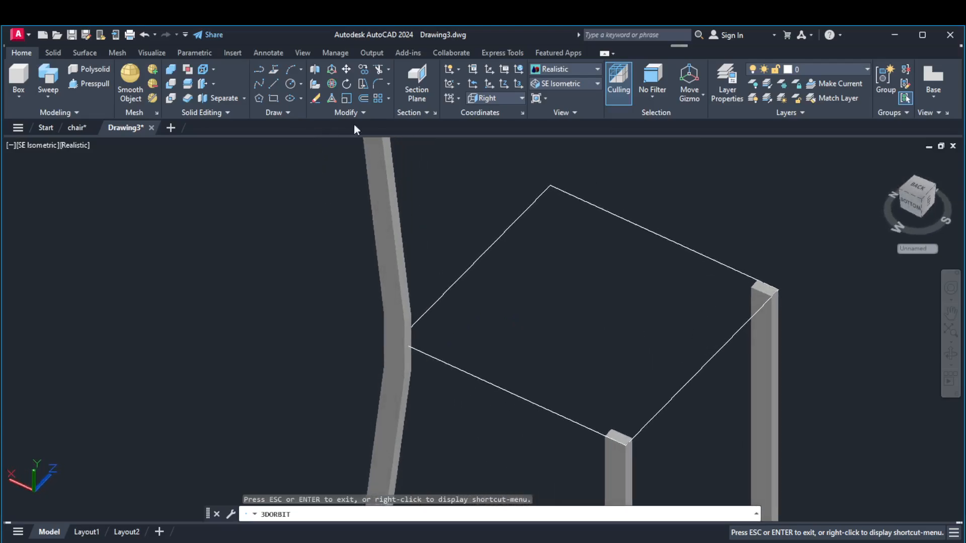
{"action": "left_click", "coordinate": [346, 68]}
{"action": "left_click", "coordinate": [389, 240]}
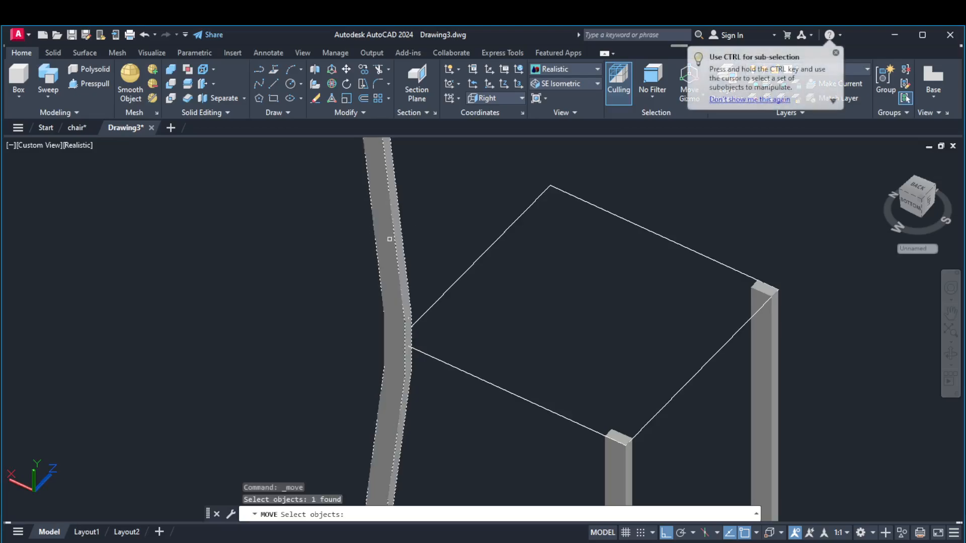
{"action": "key", "text": "Return"}
{"action": "scroll", "coordinate": [403, 363], "scroll_direction": "up", "scroll_amount": 3}
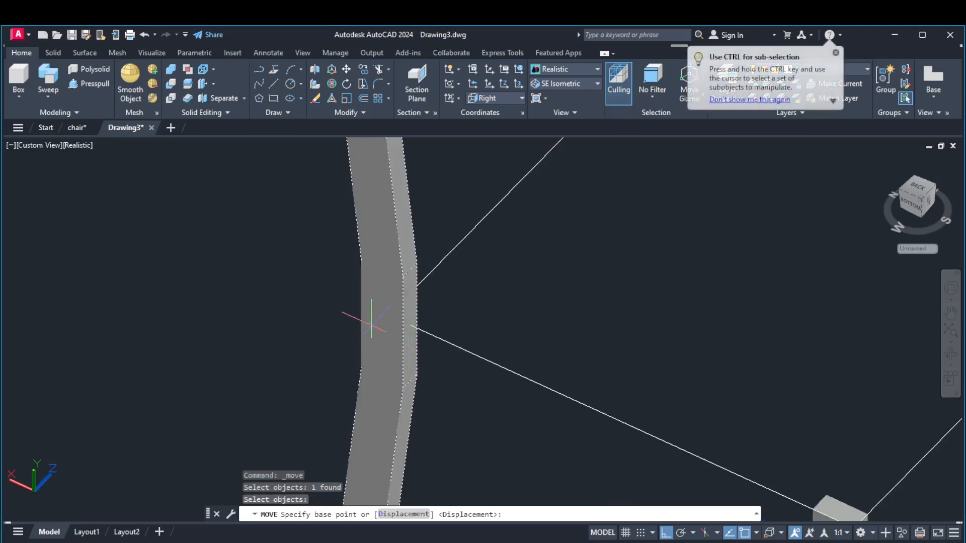
{"action": "left_click", "coordinate": [360, 314]}
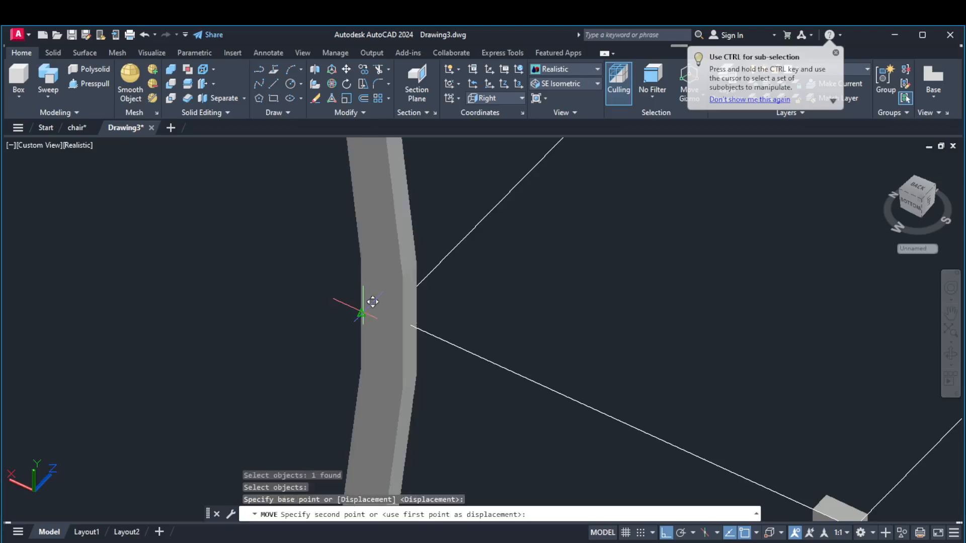
{"action": "left_click", "coordinate": [397, 304]}
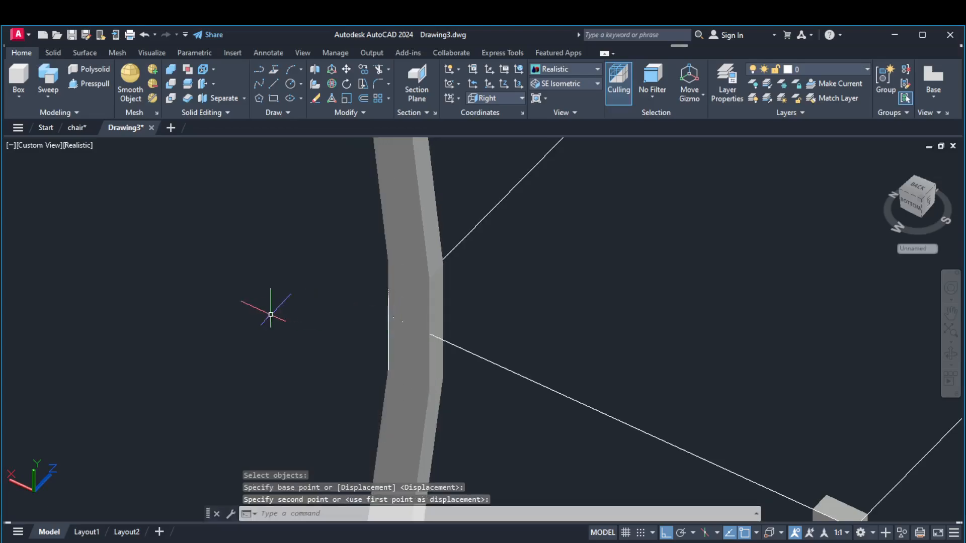
{"action": "scroll", "coordinate": [227, 319], "scroll_direction": "down", "scroll_amount": 4}
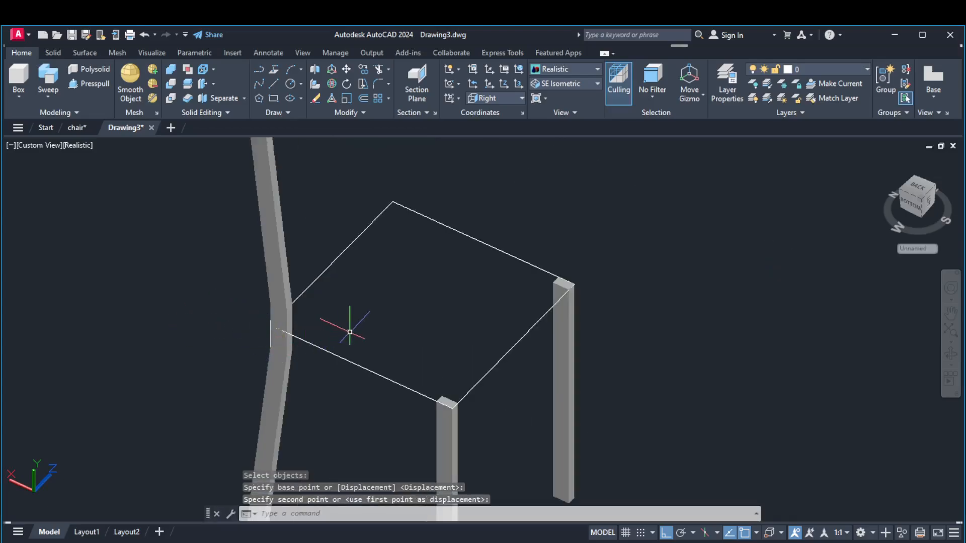
{"action": "scroll", "coordinate": [282, 317], "scroll_direction": "down", "scroll_amount": 2}
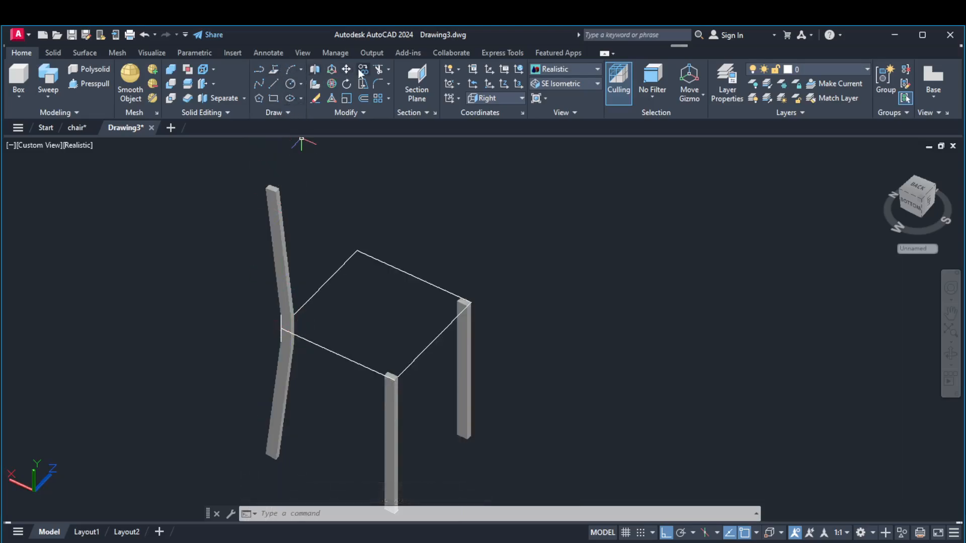
{"action": "left_click", "coordinate": [283, 272]}
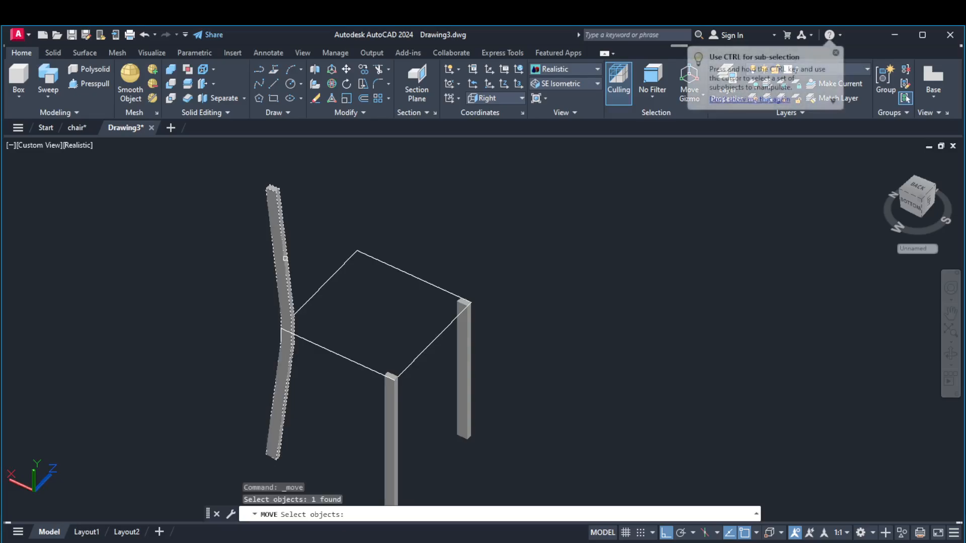
{"action": "key", "text": "Return"}
{"action": "scroll", "coordinate": [297, 336], "scroll_direction": "up", "scroll_amount": 3}
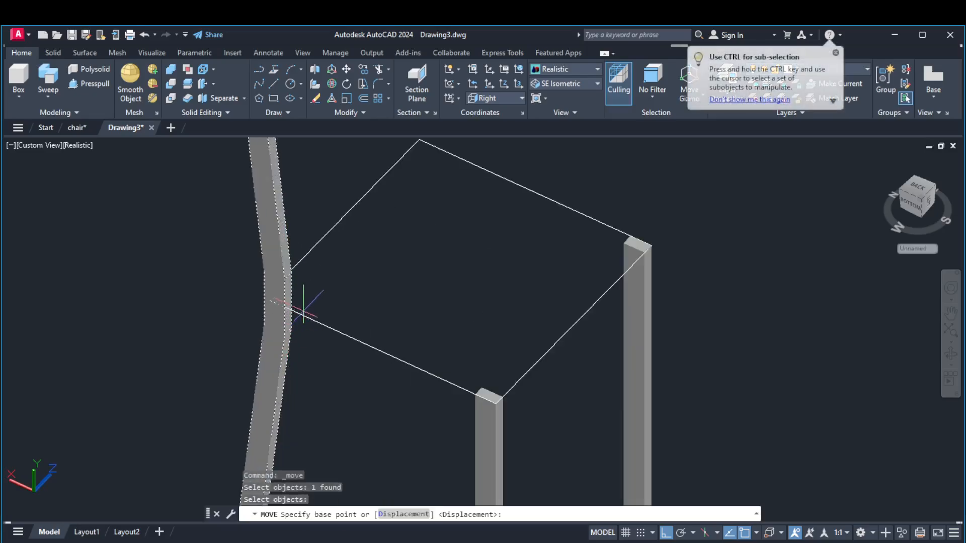
{"action": "scroll", "coordinate": [303, 306], "scroll_direction": "up", "scroll_amount": 3}
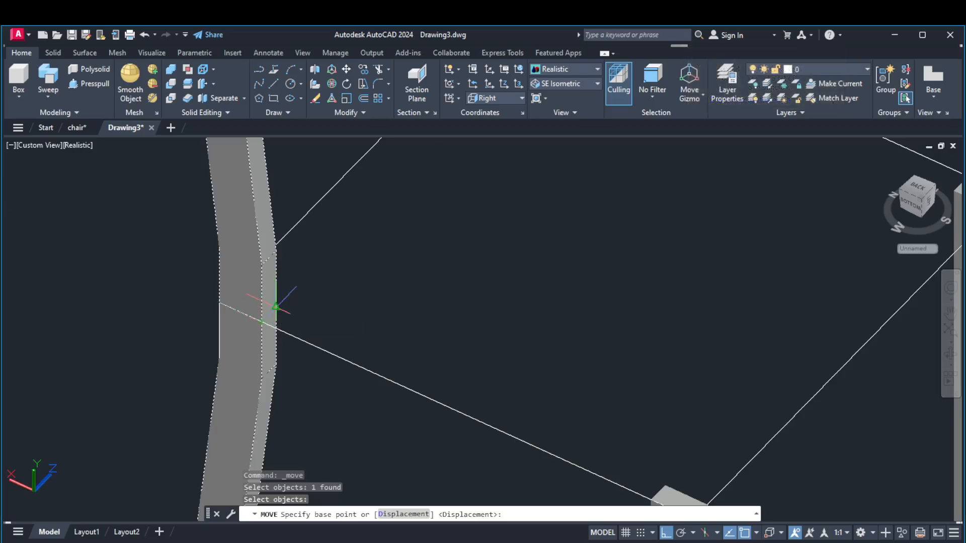
{"action": "key", "text": "Escape"}
{"action": "scroll", "coordinate": [406, 372], "scroll_direction": "down", "scroll_amount": 6}
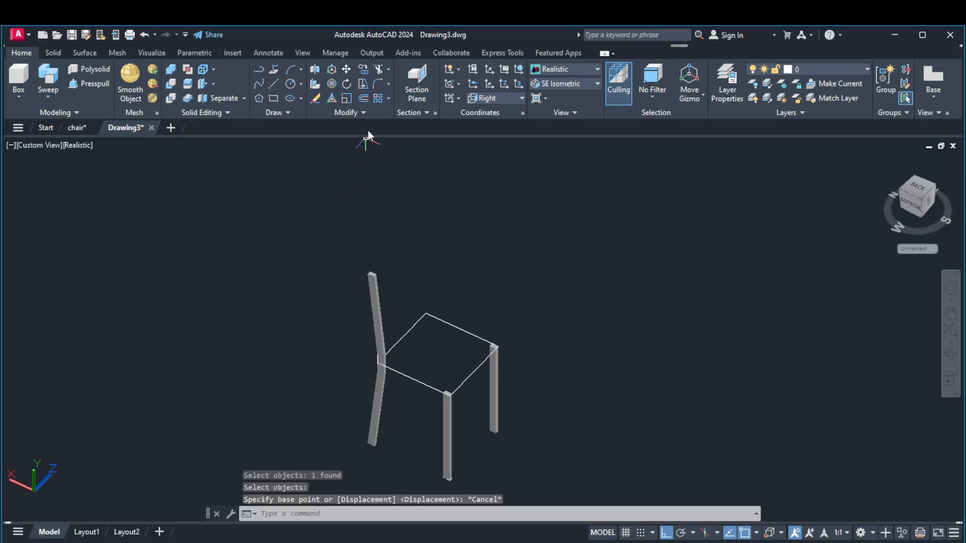
Copy the swept rear leg and backrest from its seat corner to the opposite rear seat corner
{"action": "left_click", "coordinate": [363, 70]}
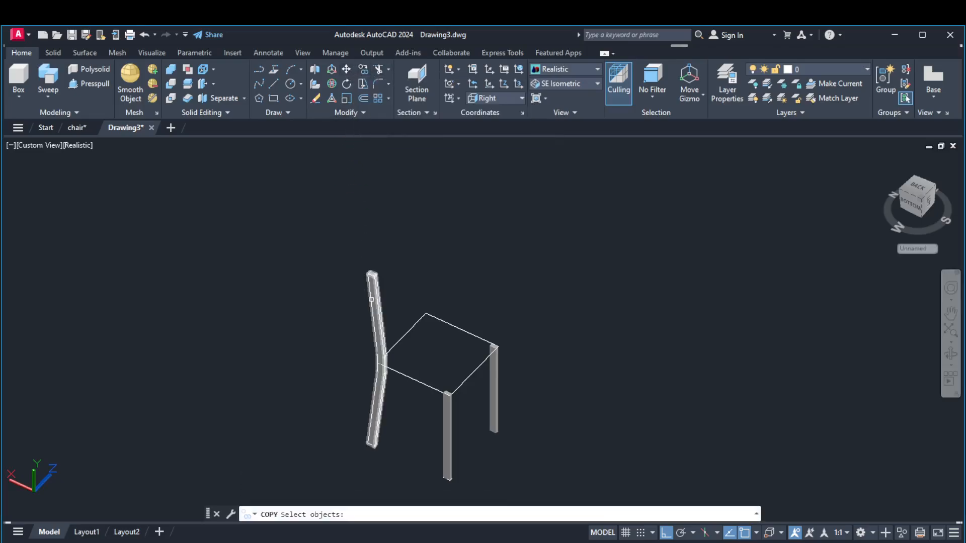
{"action": "left_click", "coordinate": [372, 291]}
{"action": "key", "text": "Return"}
{"action": "scroll", "coordinate": [384, 351], "scroll_direction": "up", "scroll_amount": 5}
{"action": "scroll", "coordinate": [373, 378], "scroll_direction": "up", "scroll_amount": 2}
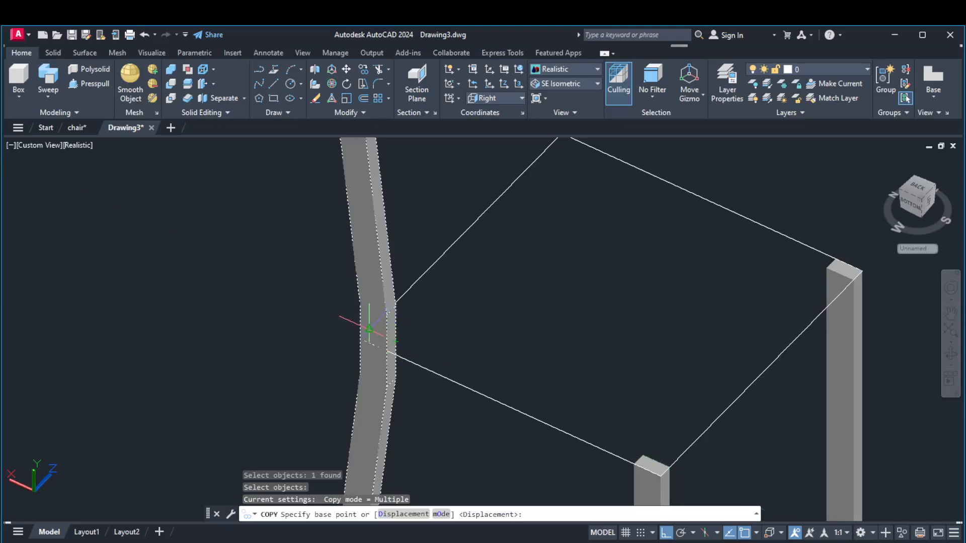
{"action": "left_click", "coordinate": [368, 329]}
{"action": "scroll", "coordinate": [440, 307], "scroll_direction": "down", "scroll_amount": 5}
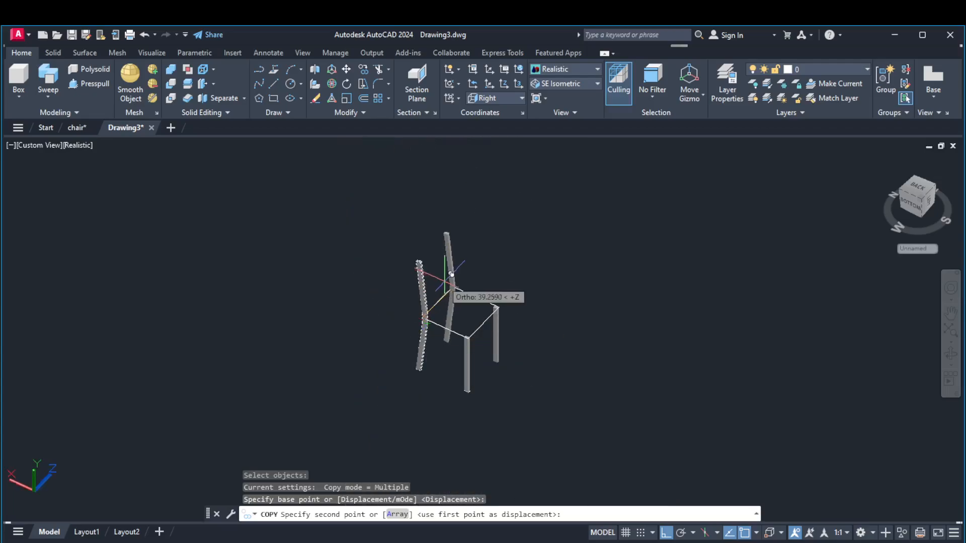
{"action": "scroll", "coordinate": [451, 274], "scroll_direction": "up", "scroll_amount": 5}
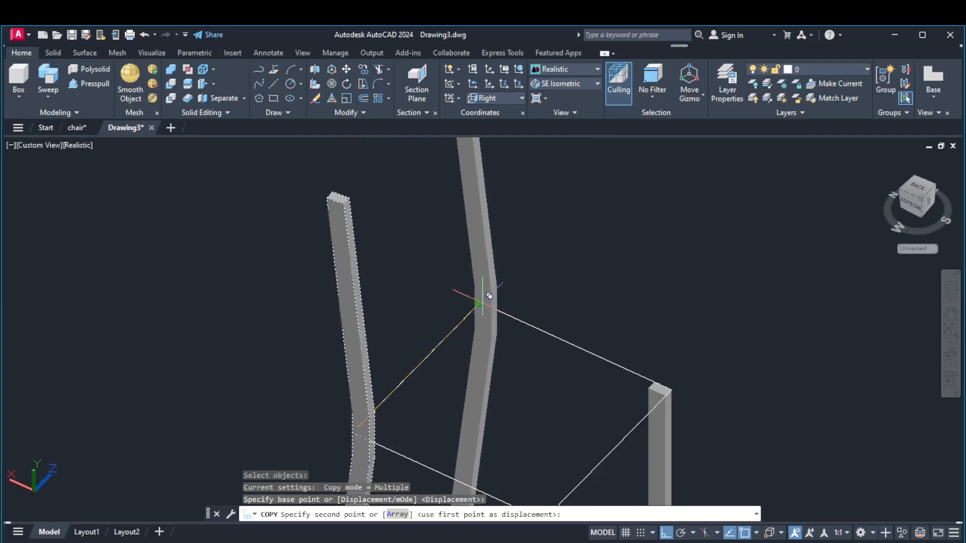
{"action": "left_click", "coordinate": [488, 296]}
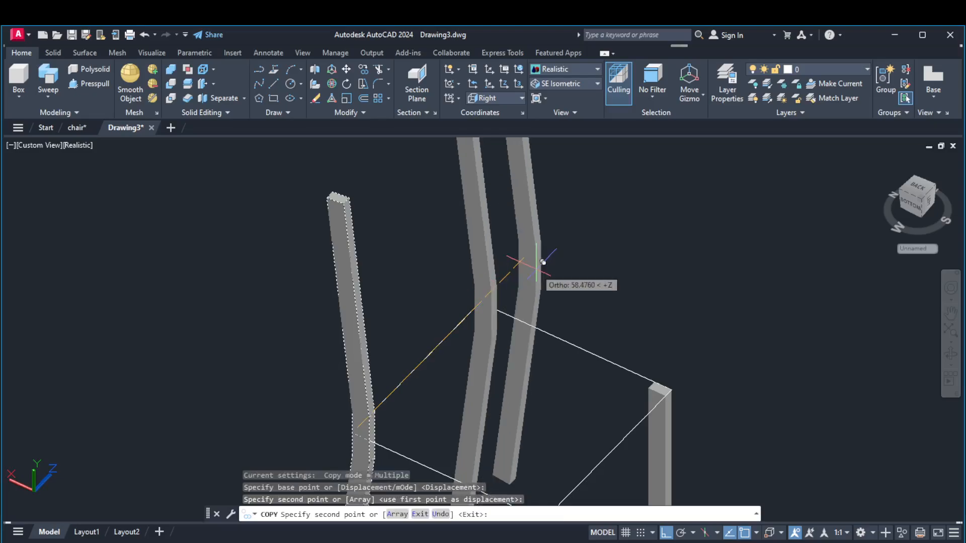
{"action": "key", "text": "Return"}
{"action": "scroll", "coordinate": [523, 267], "scroll_direction": "down", "scroll_amount": 6}
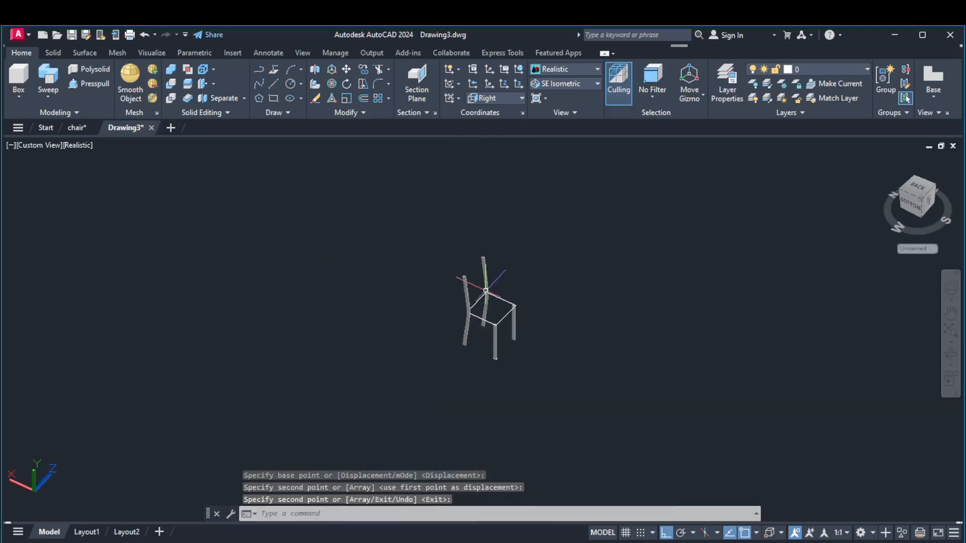
Copy the front seat edge line from its midpoint to the open space in front of the chair
{"action": "scroll", "coordinate": [444, 323], "scroll_direction": "up", "scroll_amount": 3}
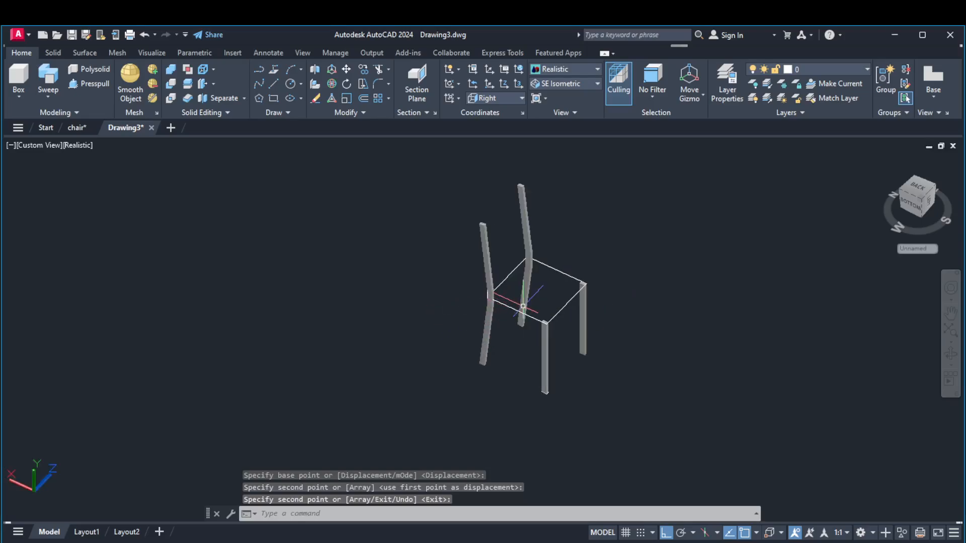
{"action": "scroll", "coordinate": [500, 295], "scroll_direction": "up", "scroll_amount": 3}
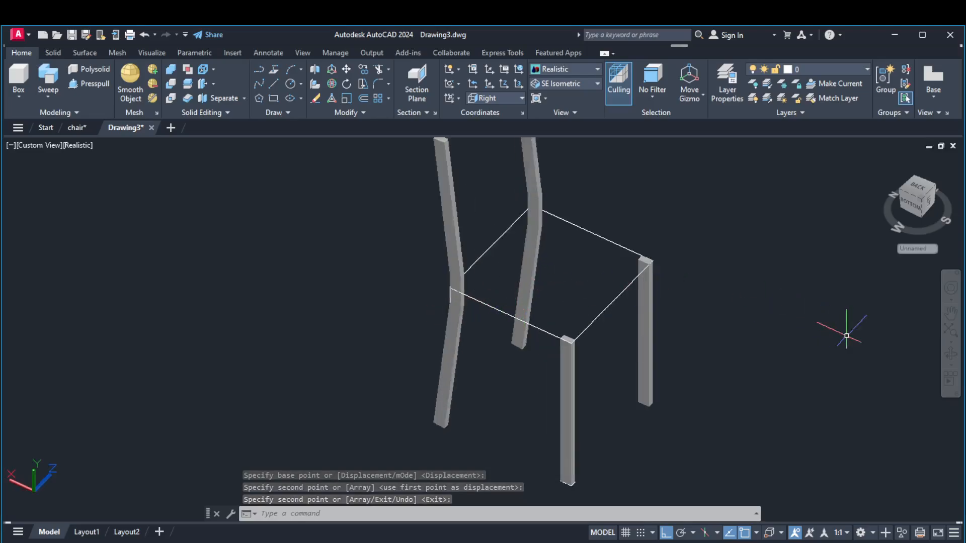
{"action": "left_click", "coordinate": [950, 355]}
{"action": "left_click_drag", "start_coordinate": [783, 355], "coordinate": [535, 340]}
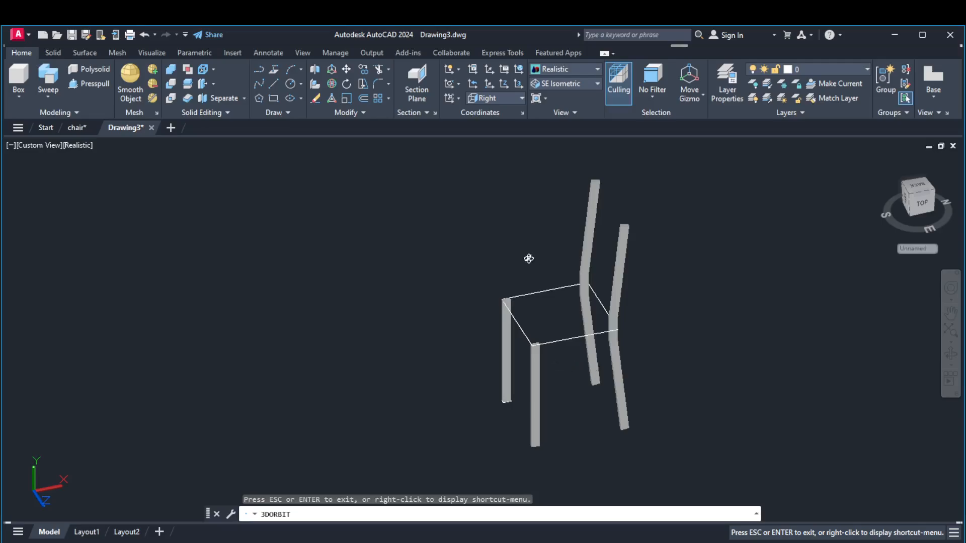
{"action": "right_click", "coordinate": [283, 251]}
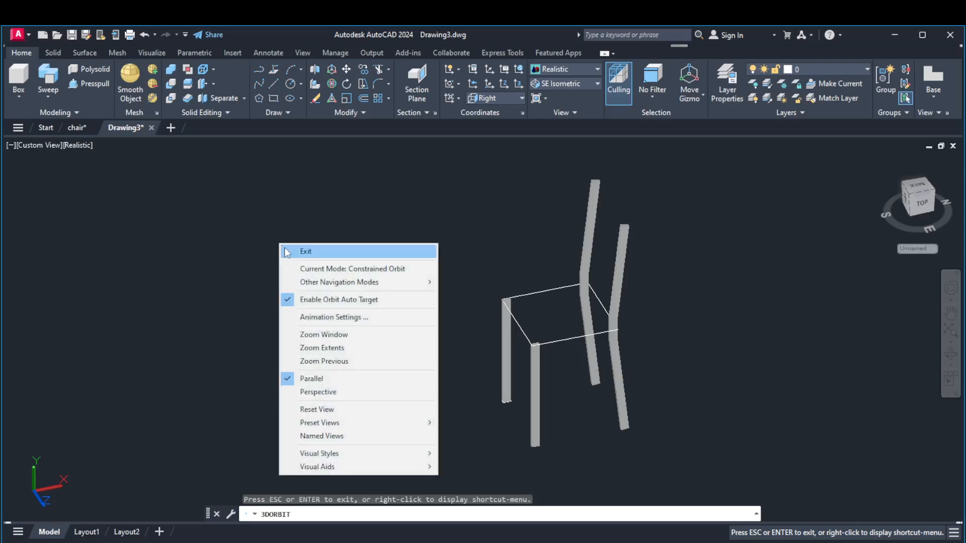
{"action": "left_click", "coordinate": [286, 251]}
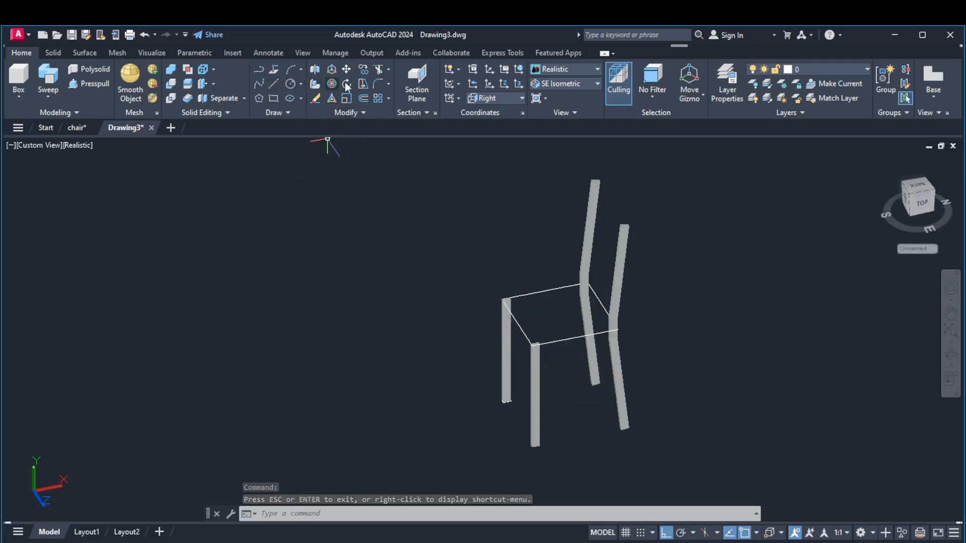
{"action": "left_click", "coordinate": [363, 70]}
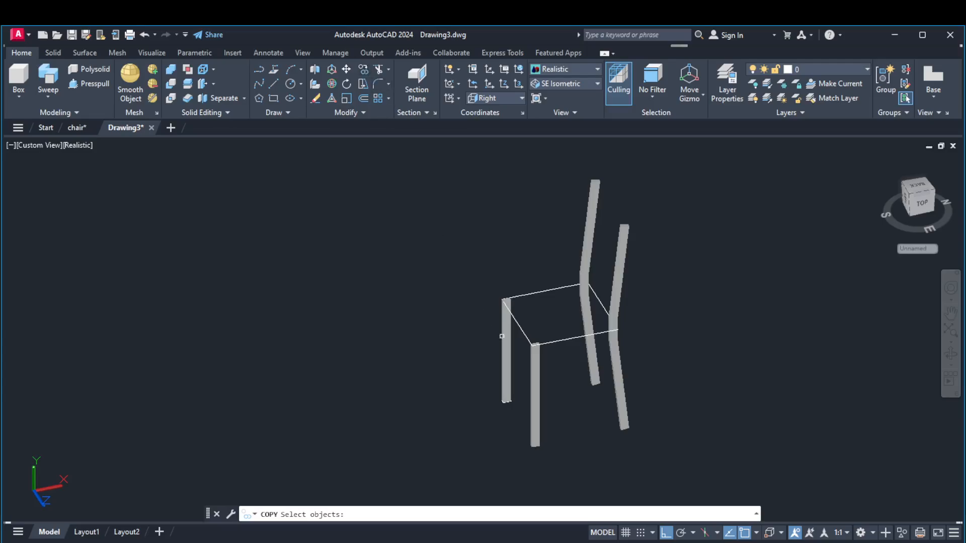
{"action": "left_click", "coordinate": [519, 327]}
{"action": "key", "text": "Return"}
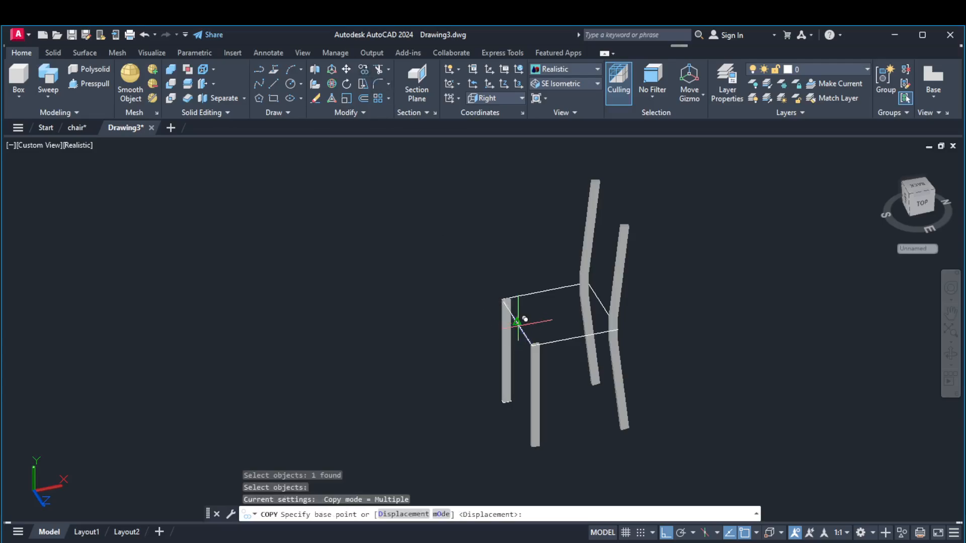
{"action": "left_click", "coordinate": [517, 323]}
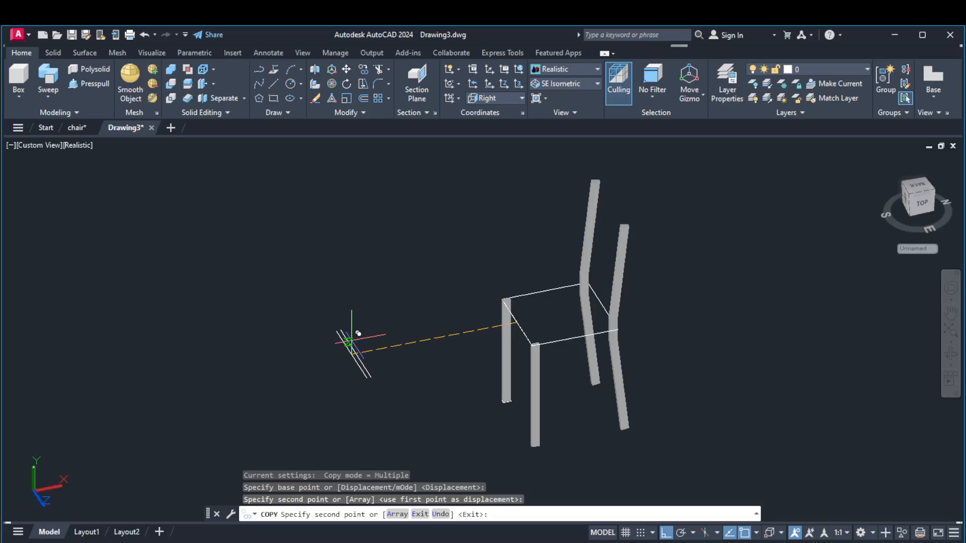
{"action": "left_click", "coordinate": [350, 342]}
{"action": "key", "text": "Return"}
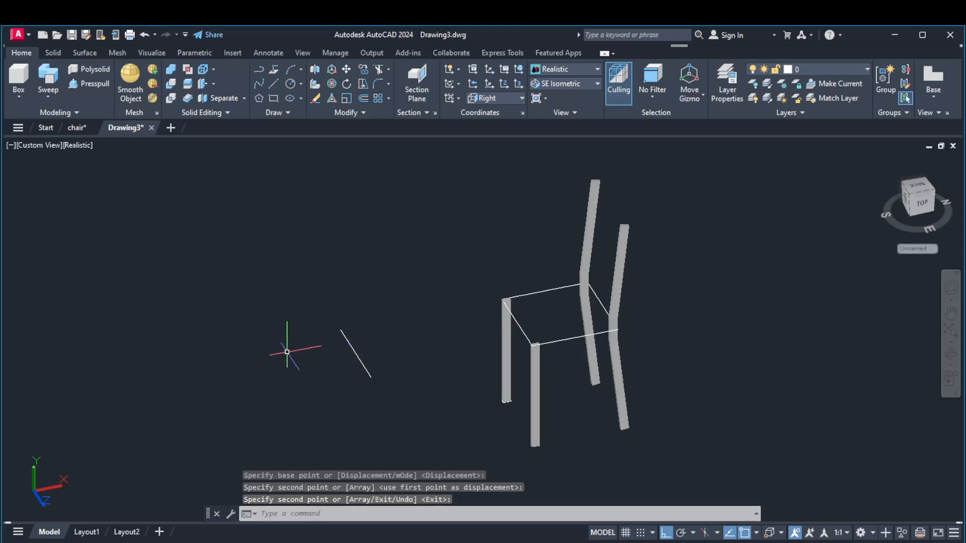
Draw lines 6 units down and 45 units across from the copied front edge and close them into a rectangular rail outline
{"action": "left_click", "coordinate": [275, 84]}
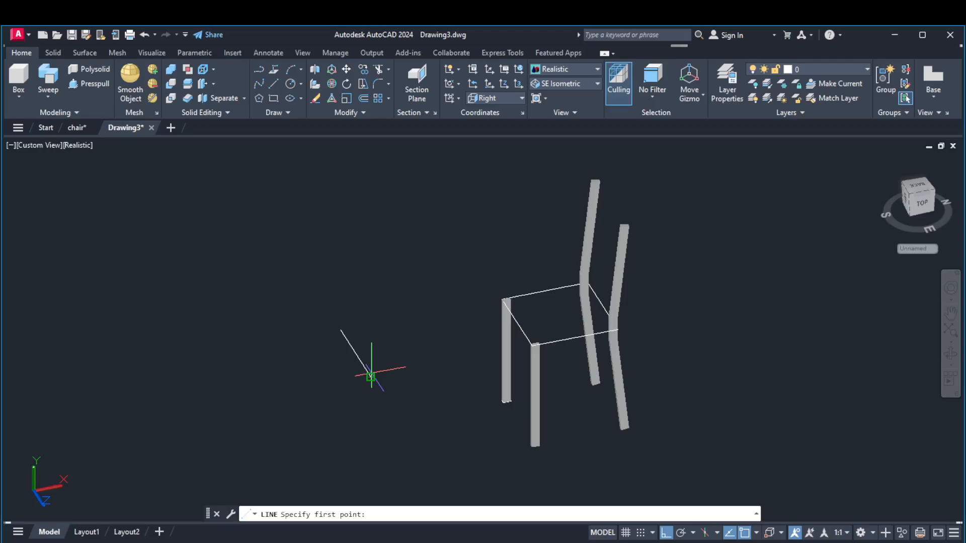
{"action": "left_click", "coordinate": [370, 377]}
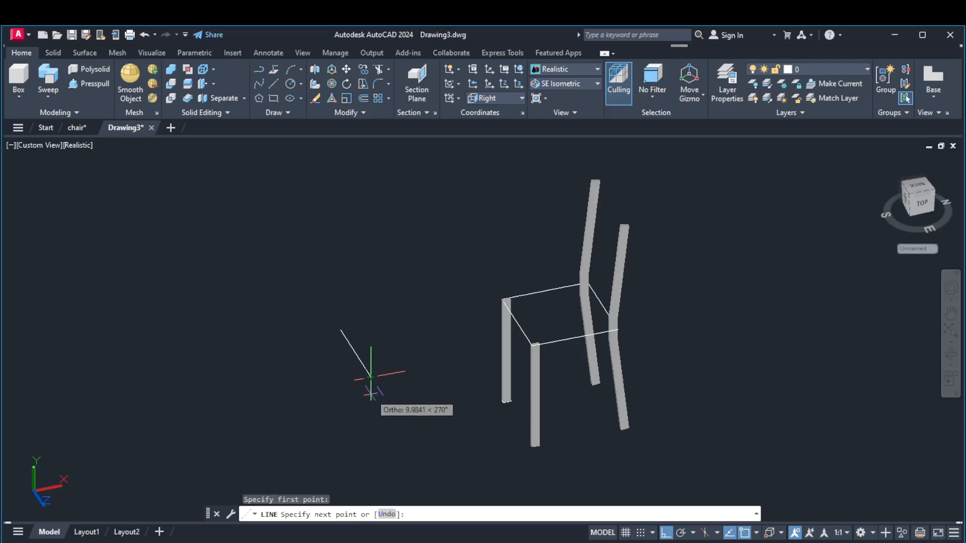
{"action": "type", "text": "6"}
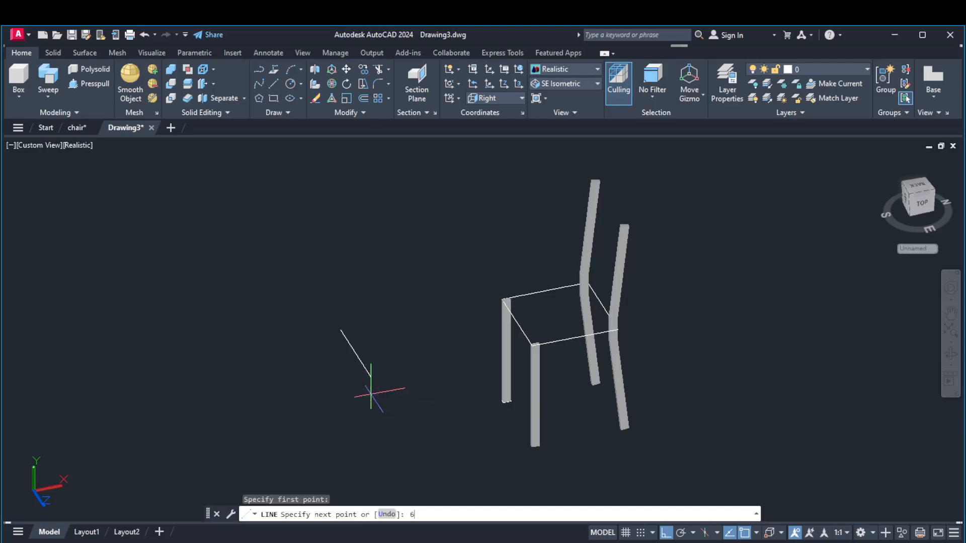
{"action": "key", "text": "Return"}
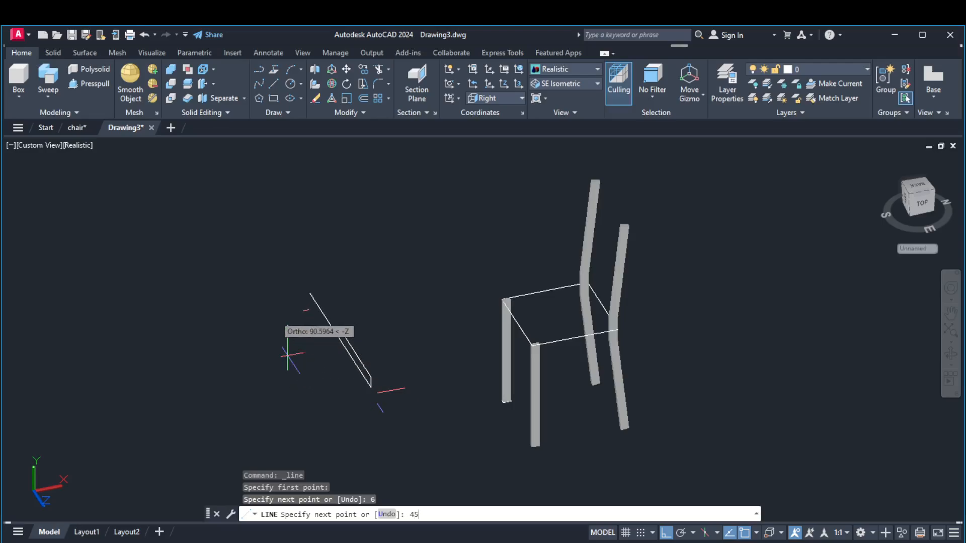
{"action": "type", "text": "45"}
{"action": "key", "text": "Return"}
{"action": "scroll", "coordinate": [327, 327], "scroll_direction": "up", "scroll_amount": 5}
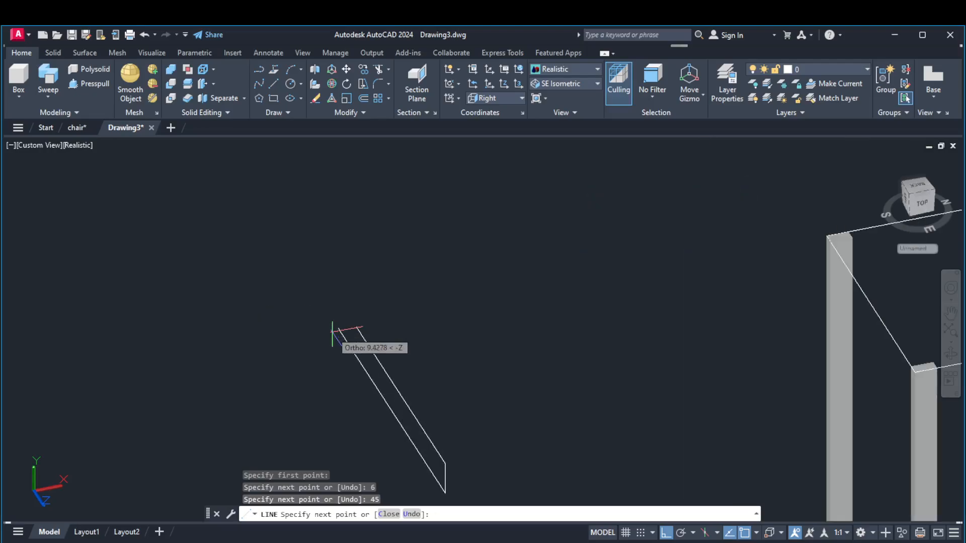
{"action": "left_click", "coordinate": [356, 326]}
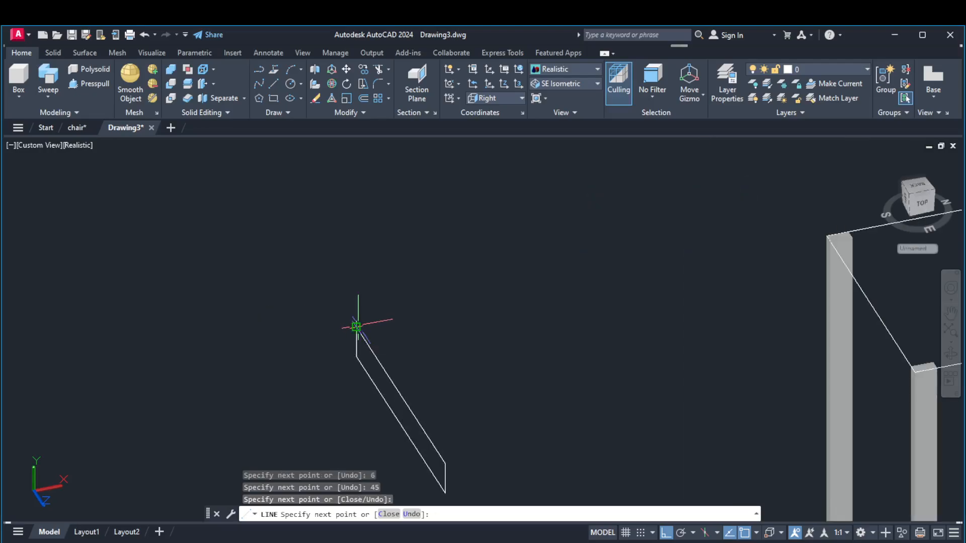
{"action": "key", "text": "Return"}
{"action": "scroll", "coordinate": [367, 282], "scroll_direction": "down", "scroll_amount": 5}
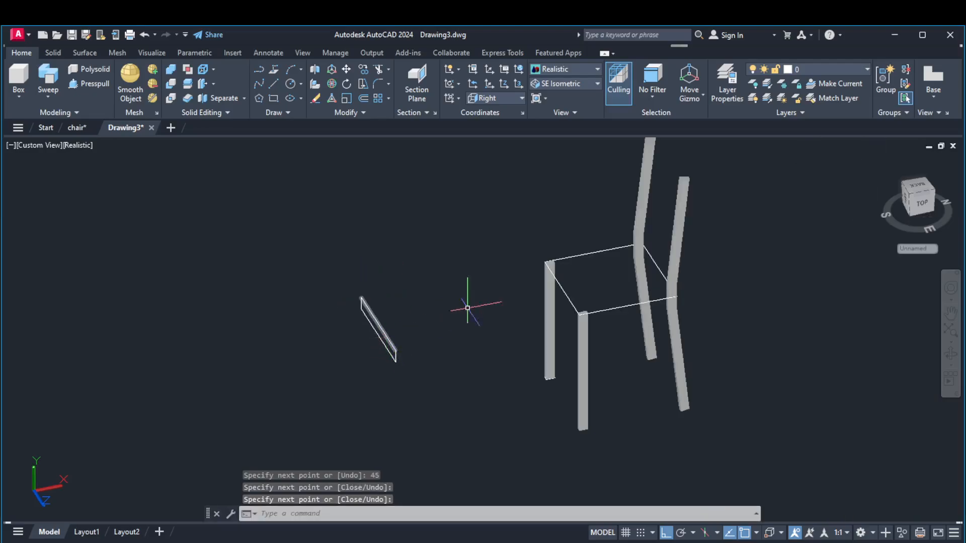
Copy the side seat edge line from its midpoint about 65 units forward, clear of the chair
{"action": "left_click", "coordinate": [362, 70]}
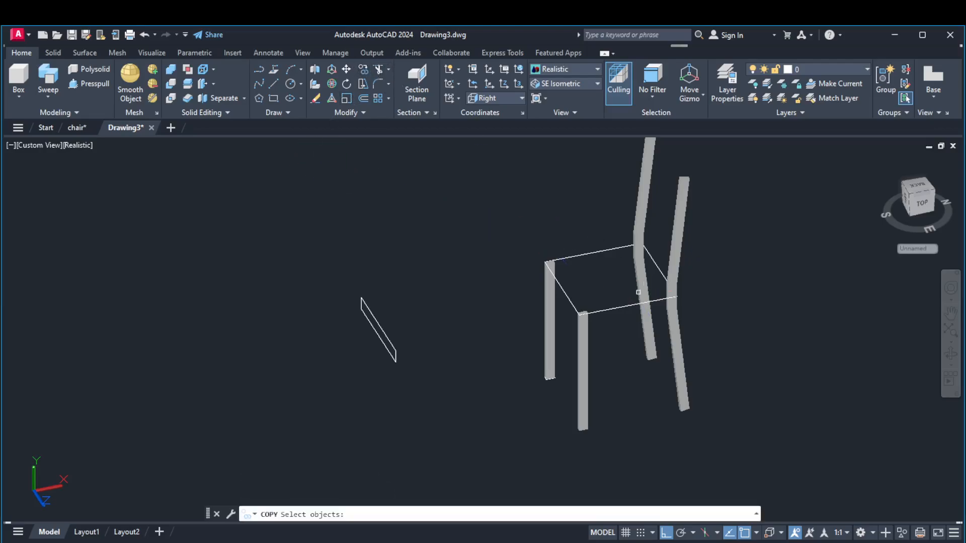
{"action": "left_click", "coordinate": [622, 307]}
{"action": "scroll", "coordinate": [623, 306], "scroll_direction": "up", "scroll_amount": 2}
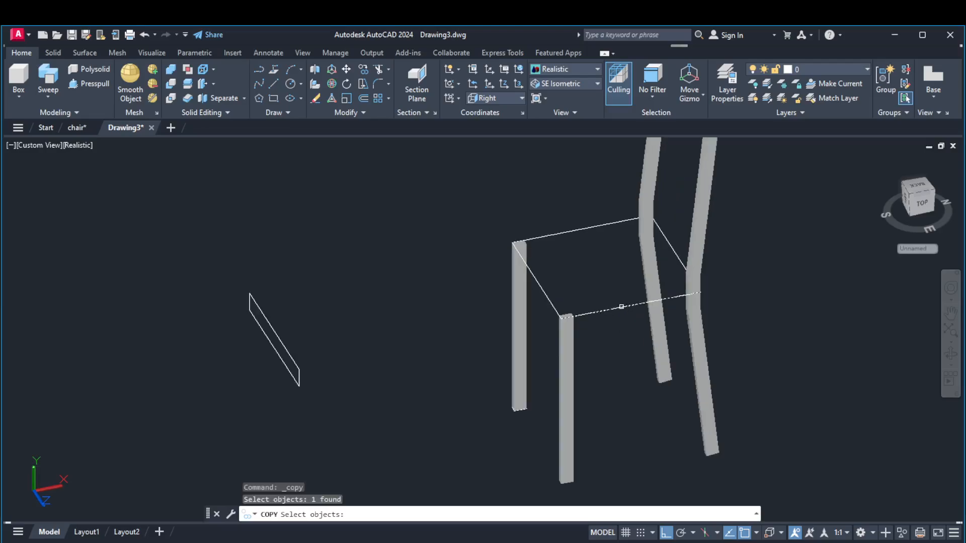
{"action": "key", "text": "Return"}
{"action": "left_click", "coordinate": [625, 304]}
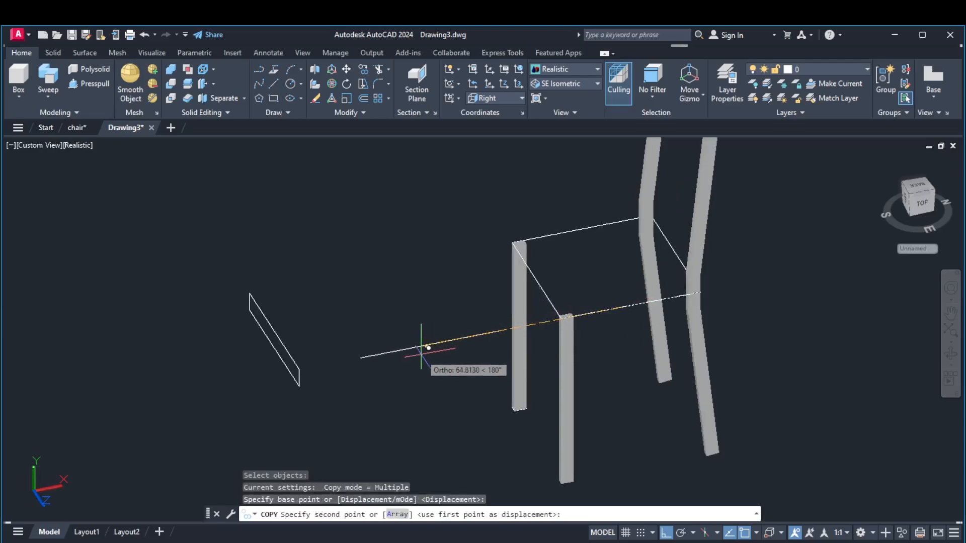
{"action": "left_click", "coordinate": [421, 346]}
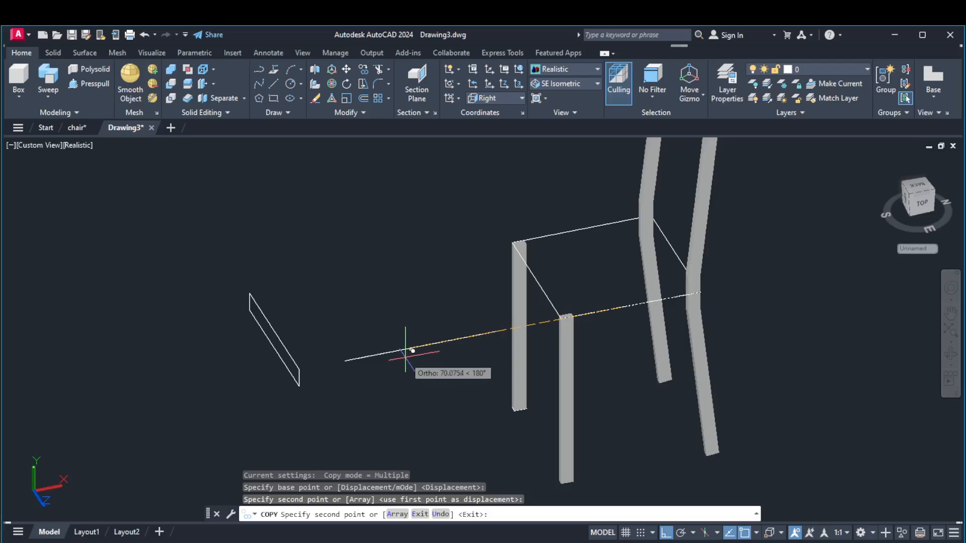
{"action": "key", "text": "Escape"}
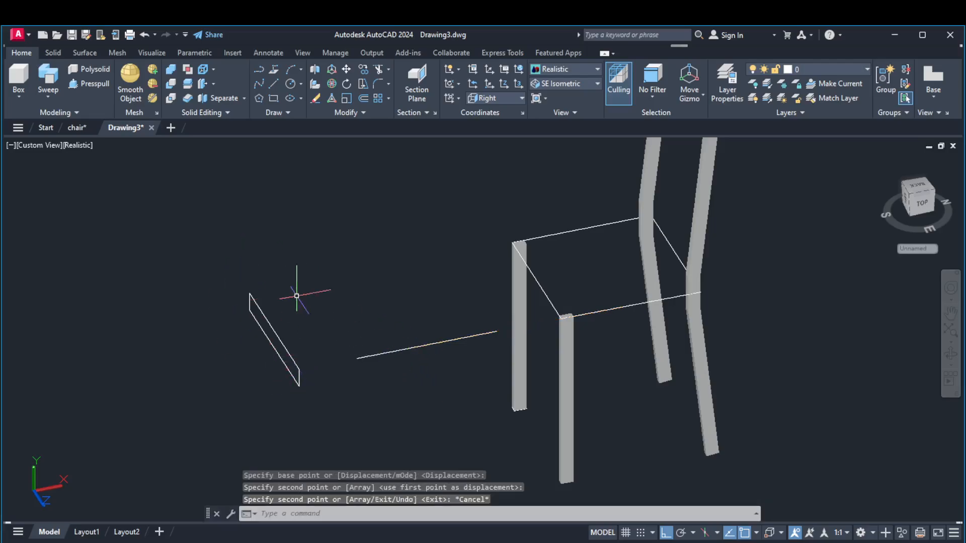
Draw lines 6 units down and 45 units across from the copied side edge and close them into a rectangular rail outline
{"action": "left_click", "coordinate": [276, 81]}
{"action": "left_click", "coordinate": [356, 358]}
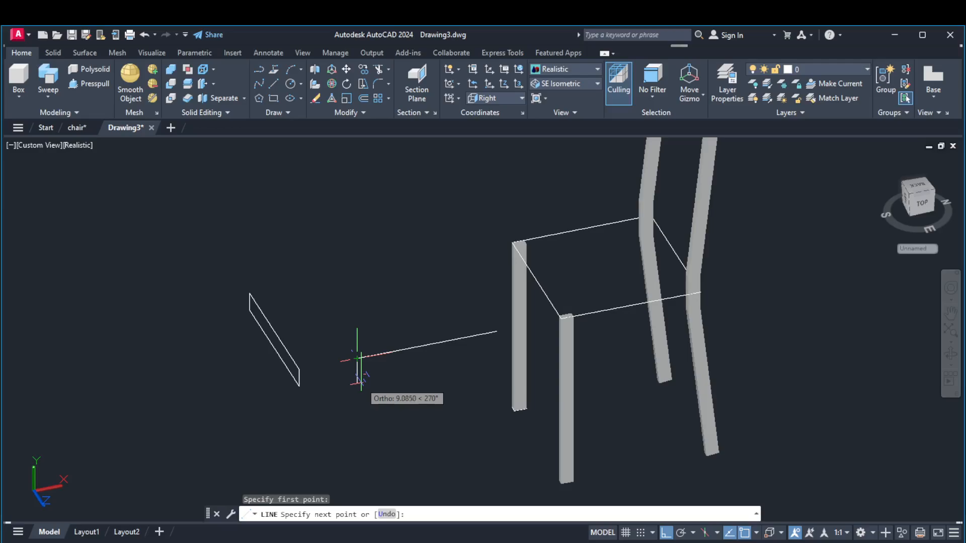
{"action": "type", "text": "6"}
{"action": "key", "text": "Return"}
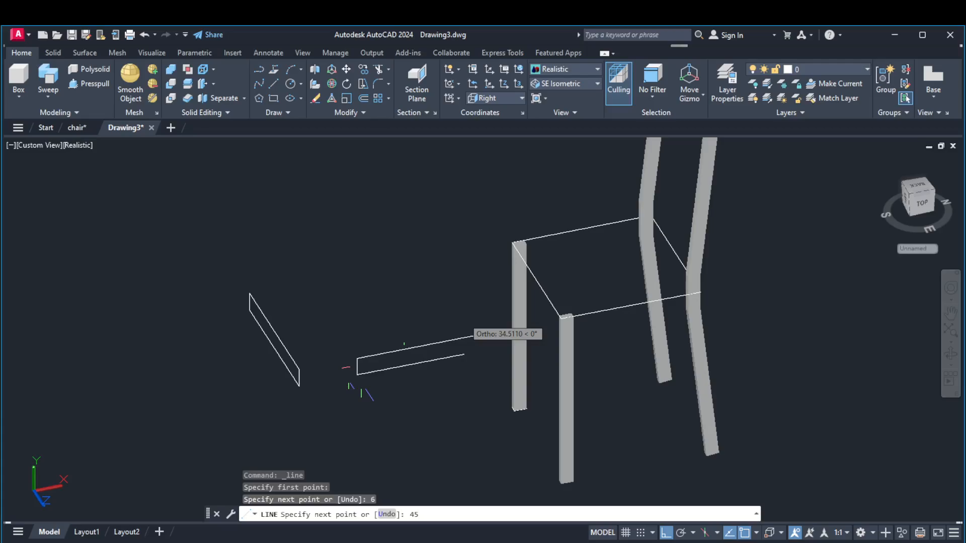
{"action": "key", "text": "Return"}
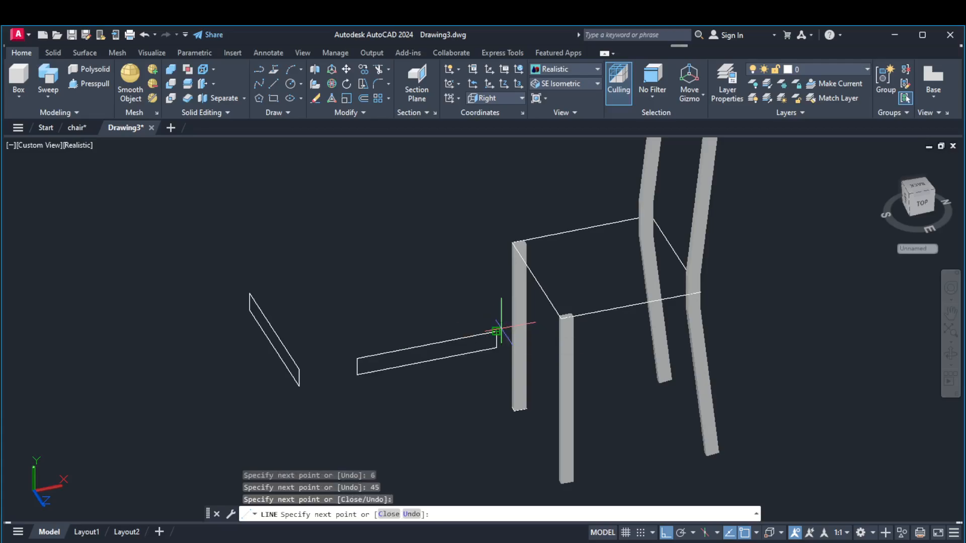
{"action": "key", "text": "Return"}
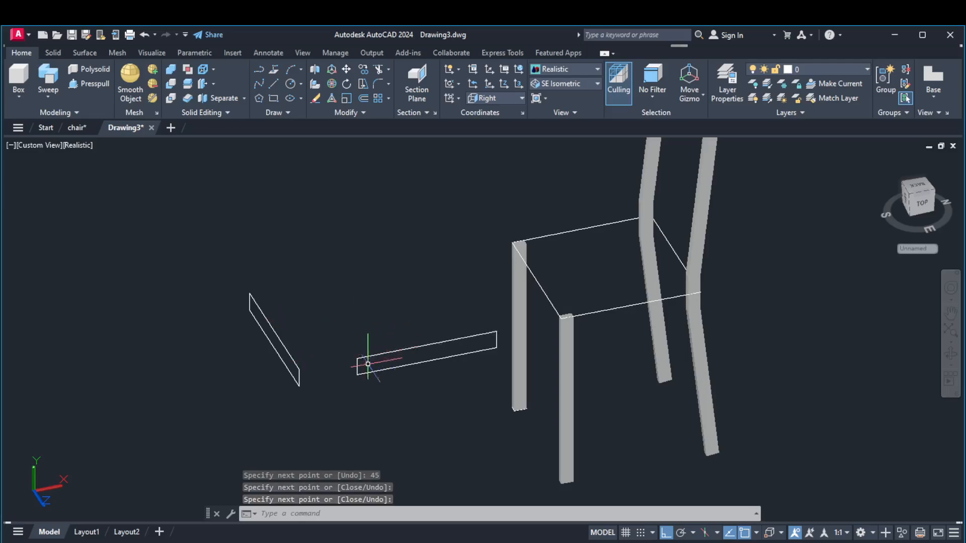
Join the four lines of the side rail outline into a single closed polyline
{"action": "left_click", "coordinate": [362, 112]}
{"action": "left_click", "coordinate": [364, 143]}
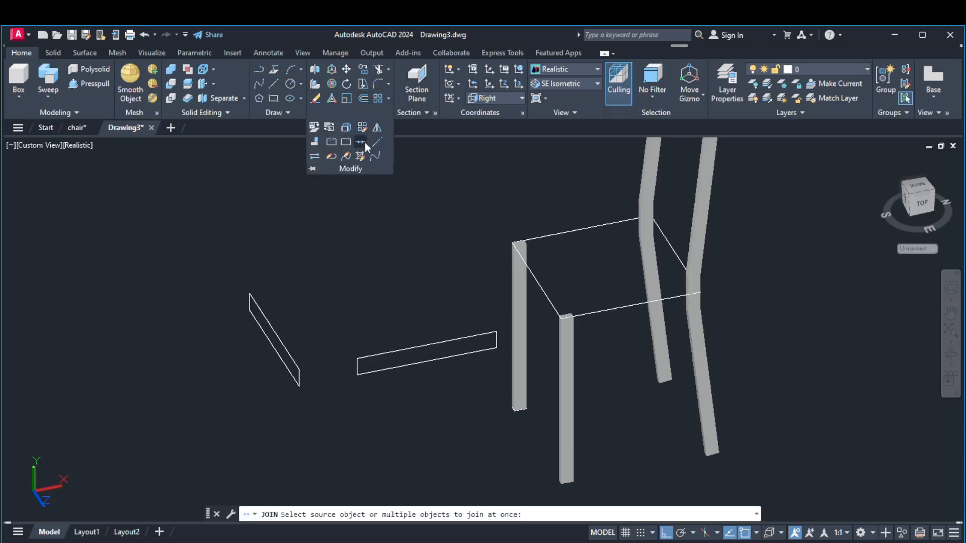
{"action": "left_click", "coordinate": [406, 347]}
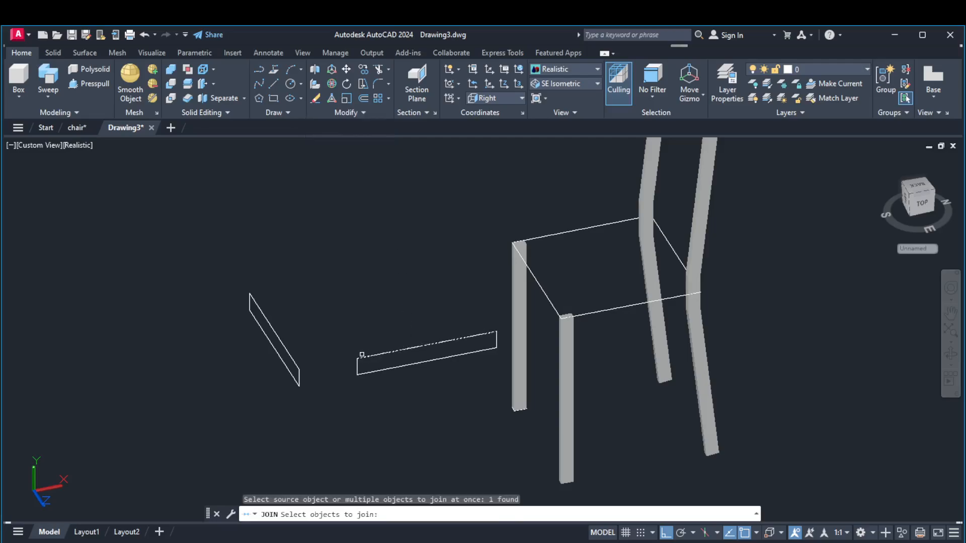
{"action": "left_click", "coordinate": [357, 368]}
{"action": "scroll", "coordinate": [356, 368], "scroll_direction": "up", "scroll_amount": 4}
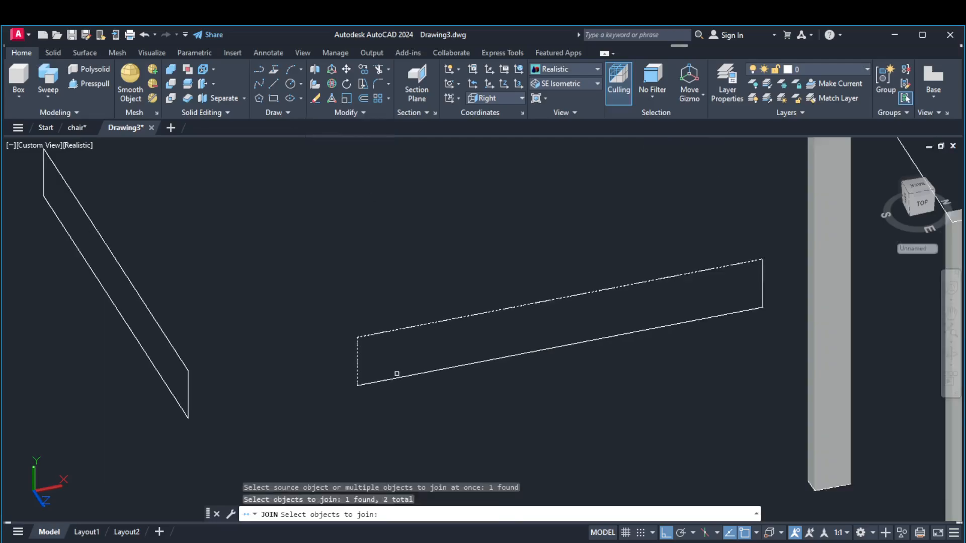
{"action": "left_click", "coordinate": [426, 374]}
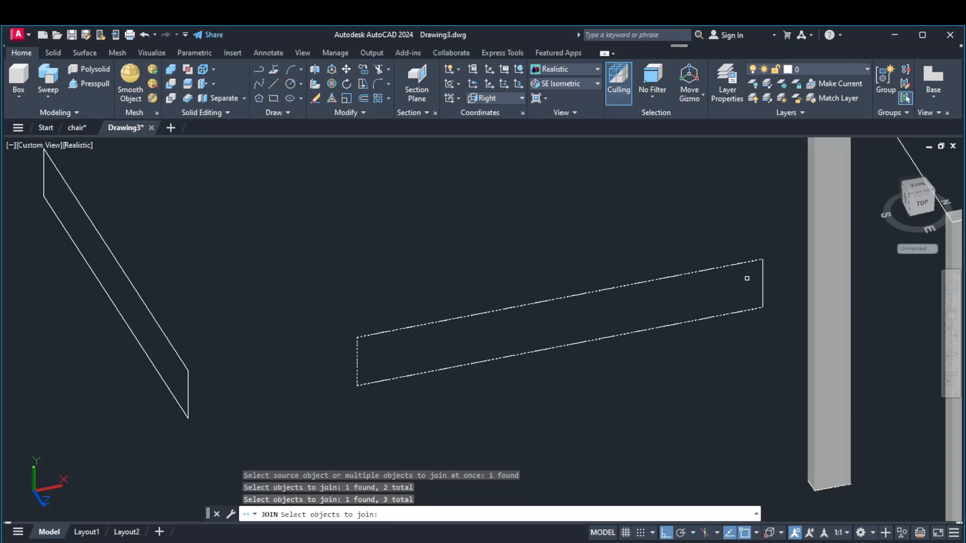
{"action": "left_click", "coordinate": [763, 280]}
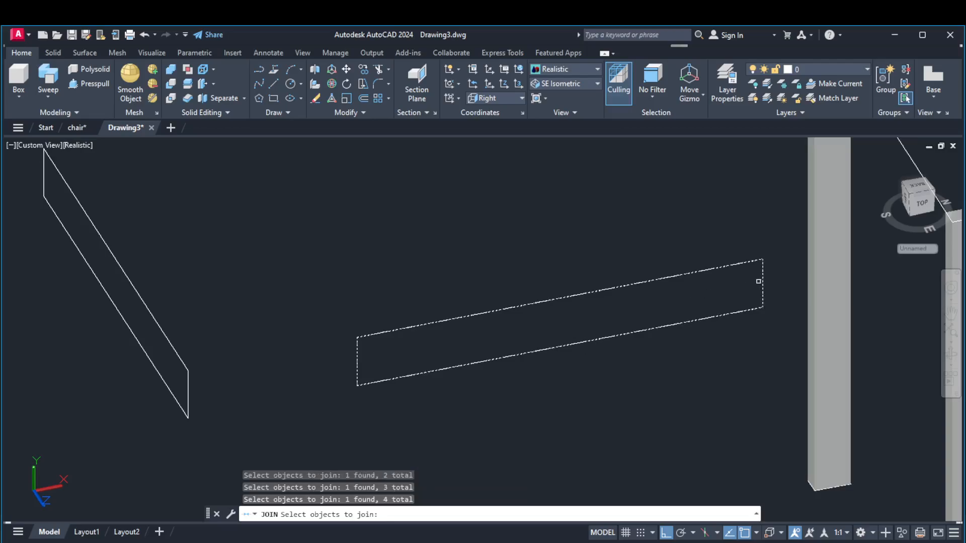
{"action": "key", "text": "Return"}
Join the four lines of the front rail outline into a single closed polyline
{"action": "right_click", "coordinate": [292, 213]}
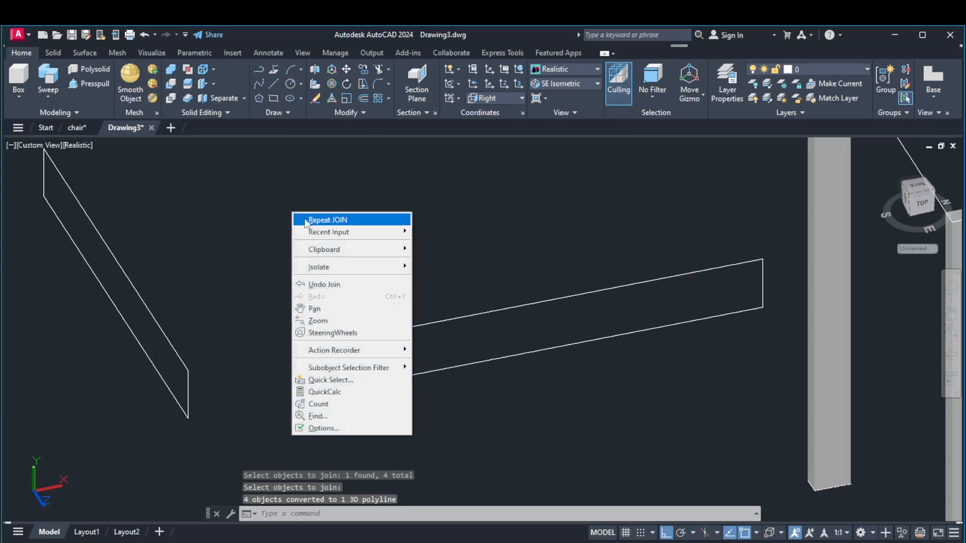
{"action": "left_click", "coordinate": [306, 220]}
{"action": "left_click", "coordinate": [159, 325]}
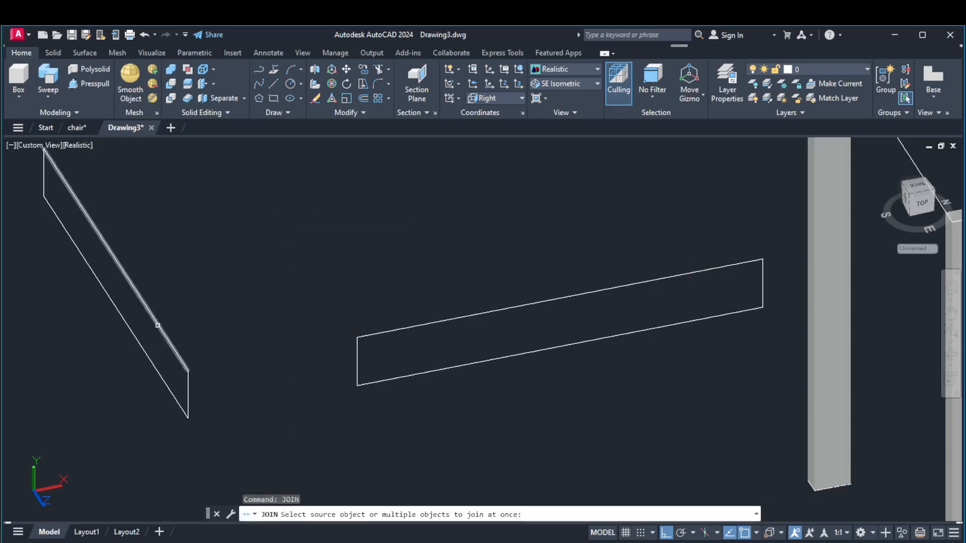
{"action": "left_click", "coordinate": [188, 387]}
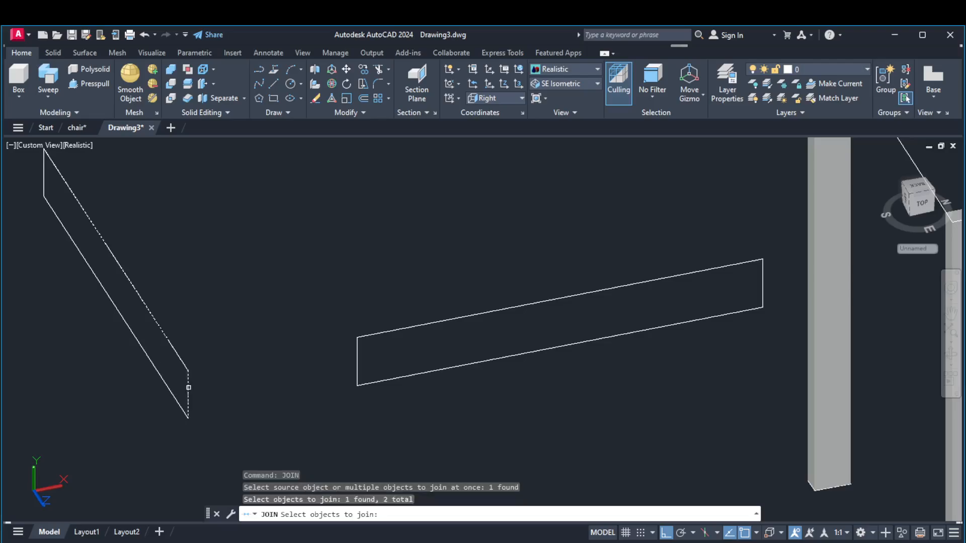
{"action": "left_click", "coordinate": [119, 255]}
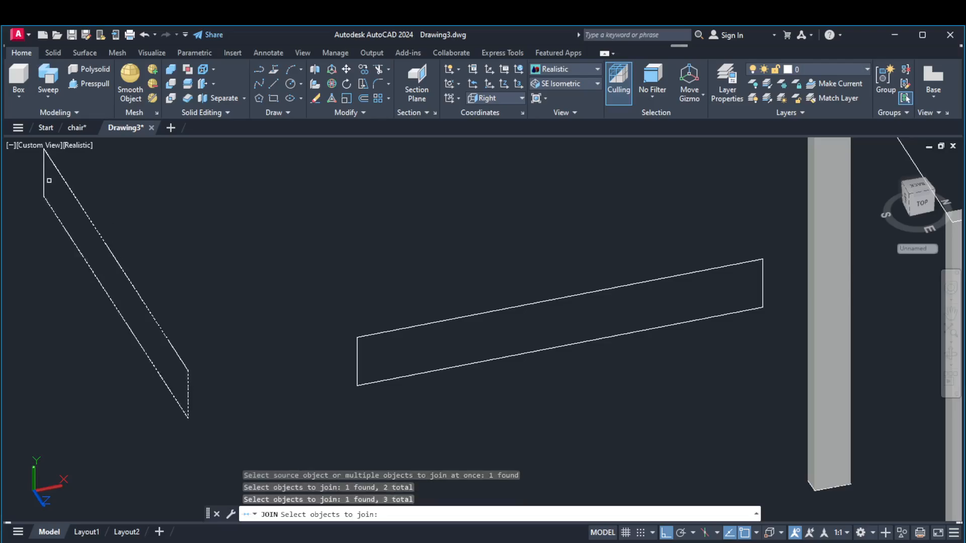
{"action": "left_click", "coordinate": [45, 178]}
{"action": "key", "text": "Return"}
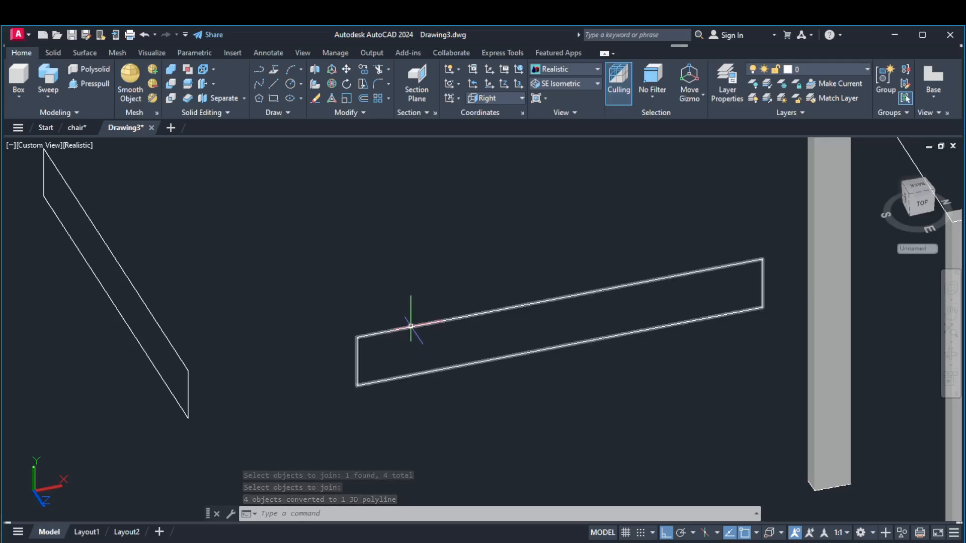
Extrude the front rail outline 2 units toward the chair with Presspull
{"action": "scroll", "coordinate": [410, 320], "scroll_direction": "down", "scroll_amount": 4}
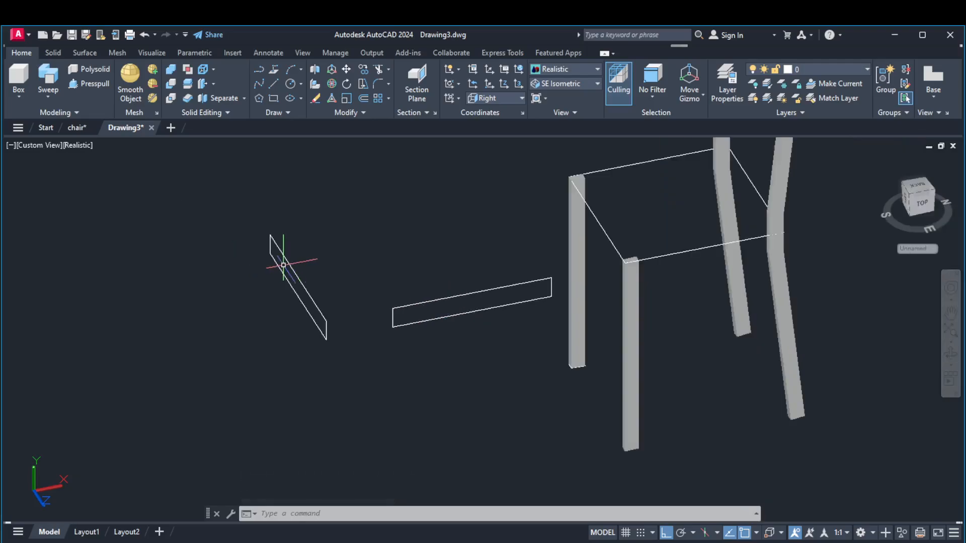
{"action": "scroll", "coordinate": [585, 177], "scroll_direction": "up", "scroll_amount": 3}
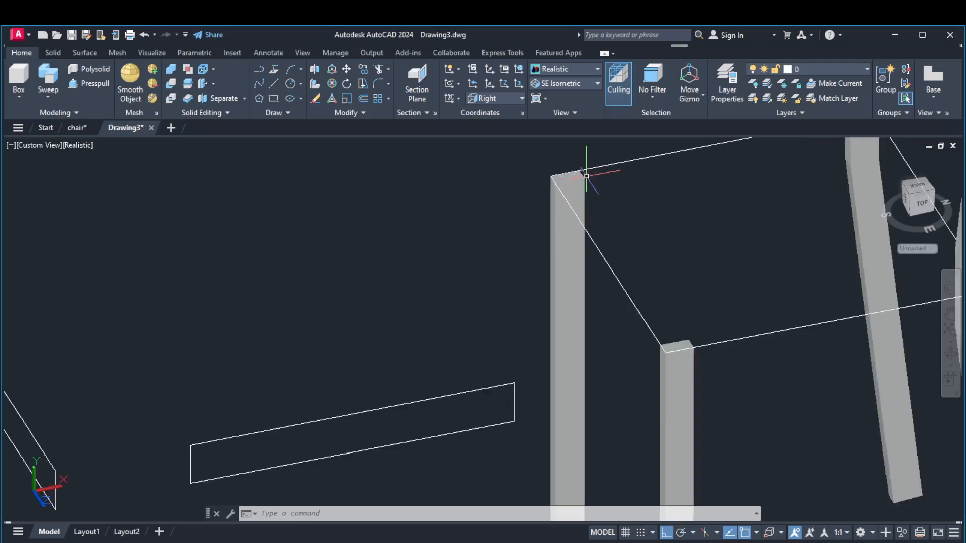
{"action": "scroll", "coordinate": [544, 208], "scroll_direction": "down", "scroll_amount": 2}
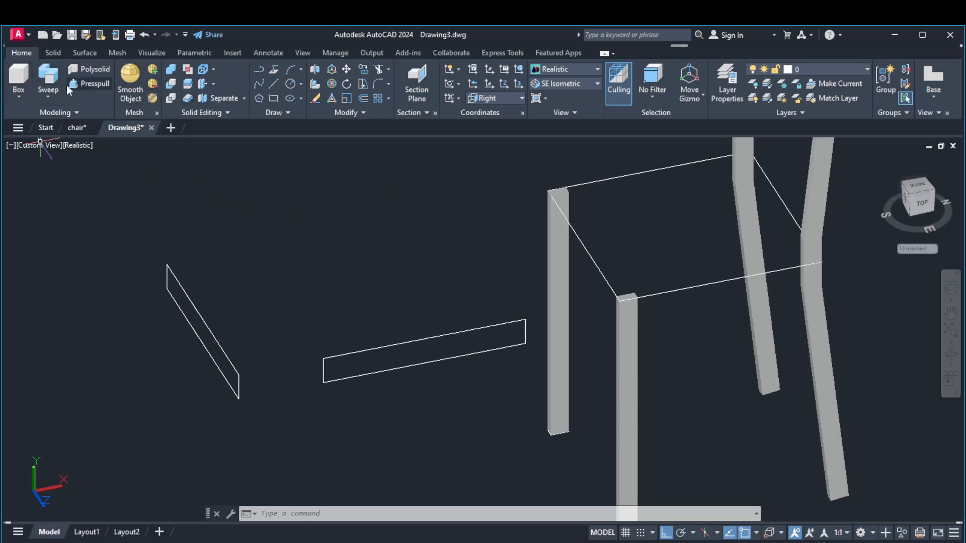
{"action": "left_click", "coordinate": [87, 85]}
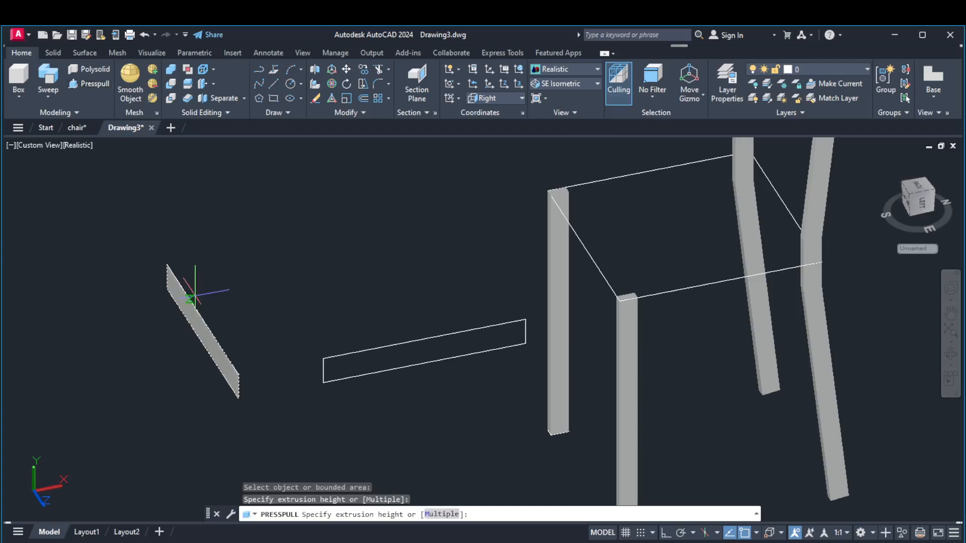
{"action": "type", "text": "2"}
{"action": "key", "text": "Return"}
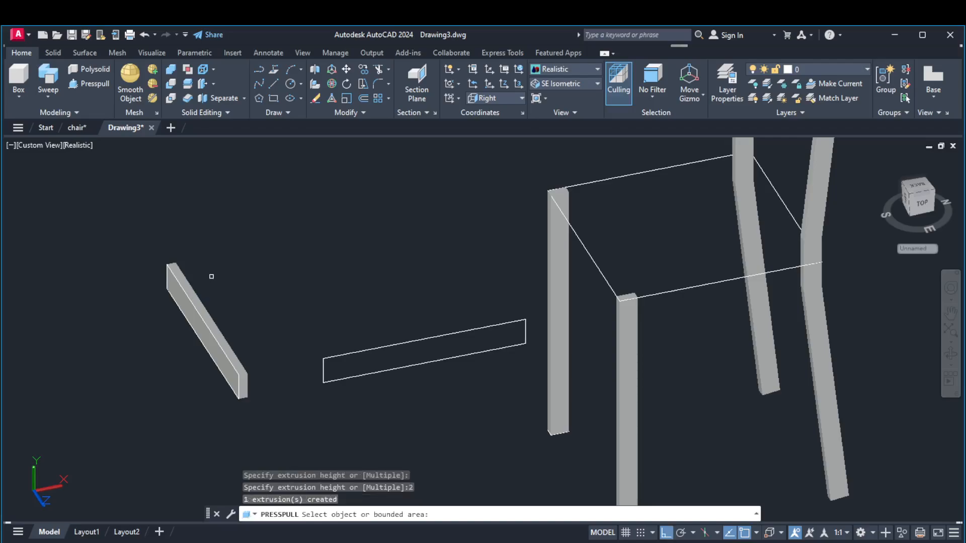
{"action": "right_click", "coordinate": [231, 257]}
Extrude the side rail outline 2 units with Presspull
{"action": "right_click", "coordinate": [270, 226]}
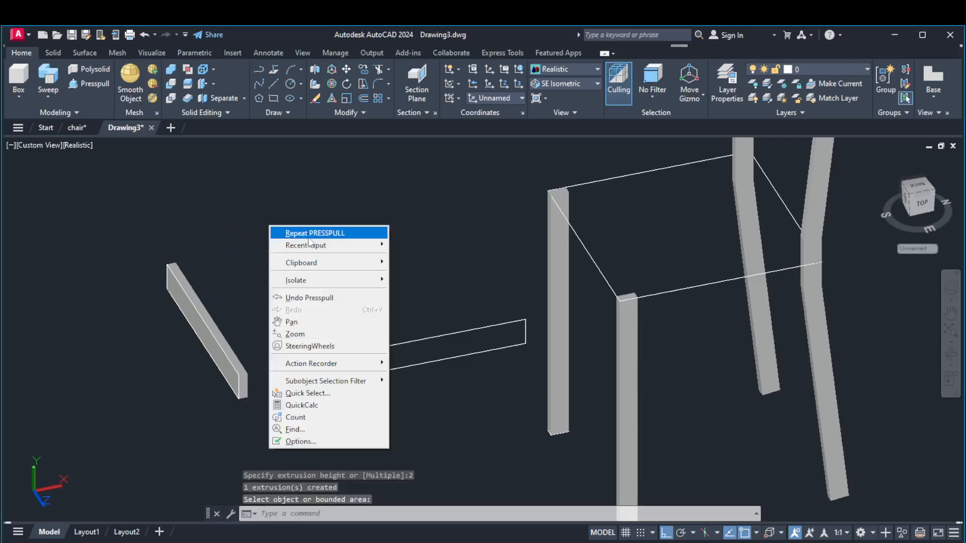
{"action": "left_click", "coordinate": [311, 235]}
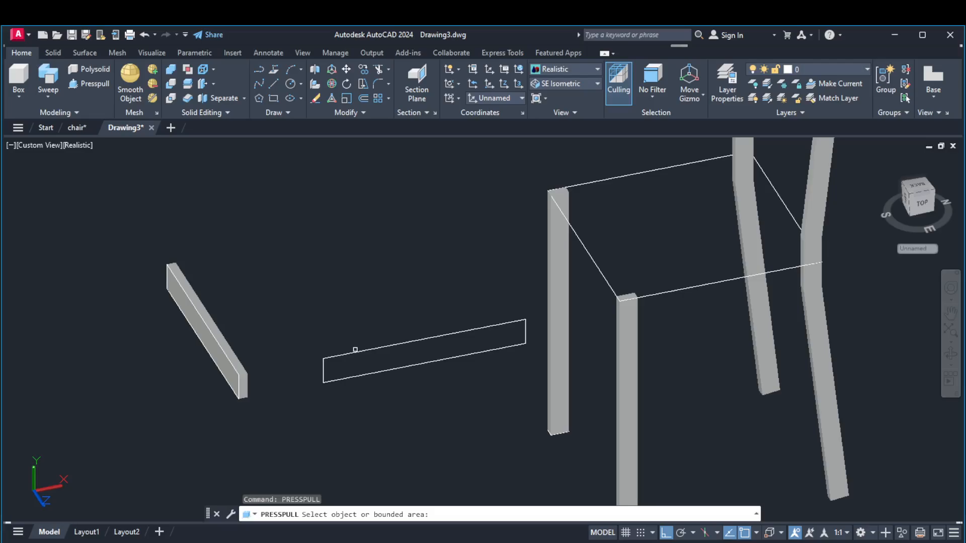
{"action": "left_click", "coordinate": [355, 352]}
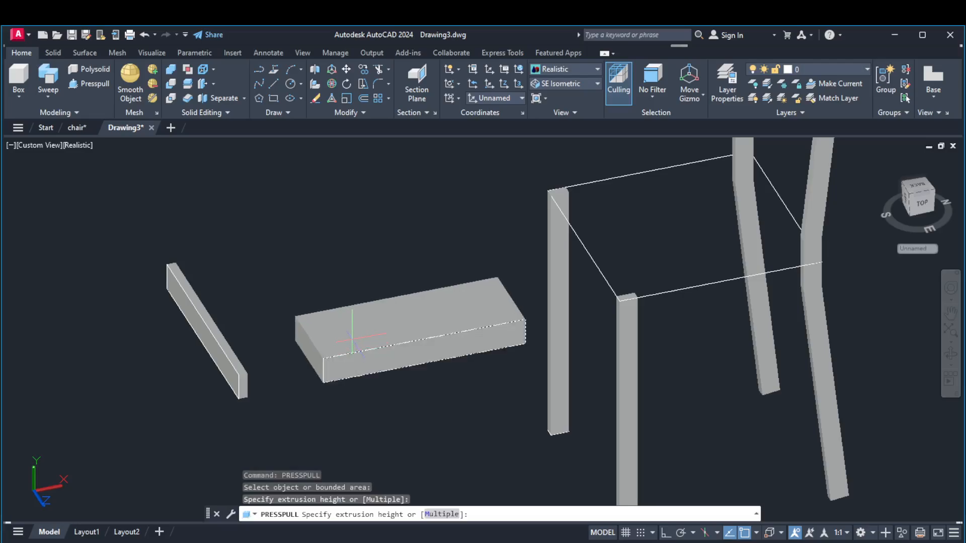
{"action": "type", "text": "2"}
{"action": "key", "text": "Return"}
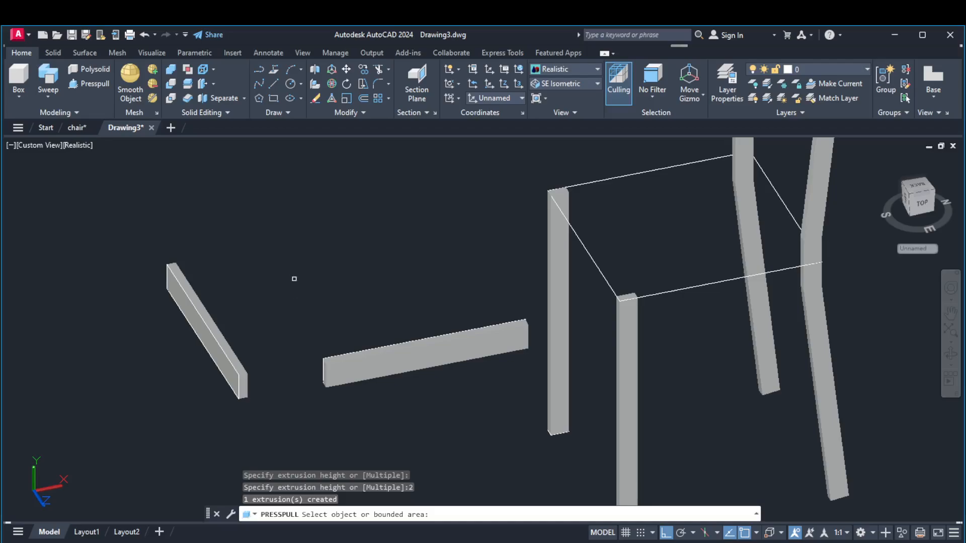
{"action": "key", "text": "Return"}
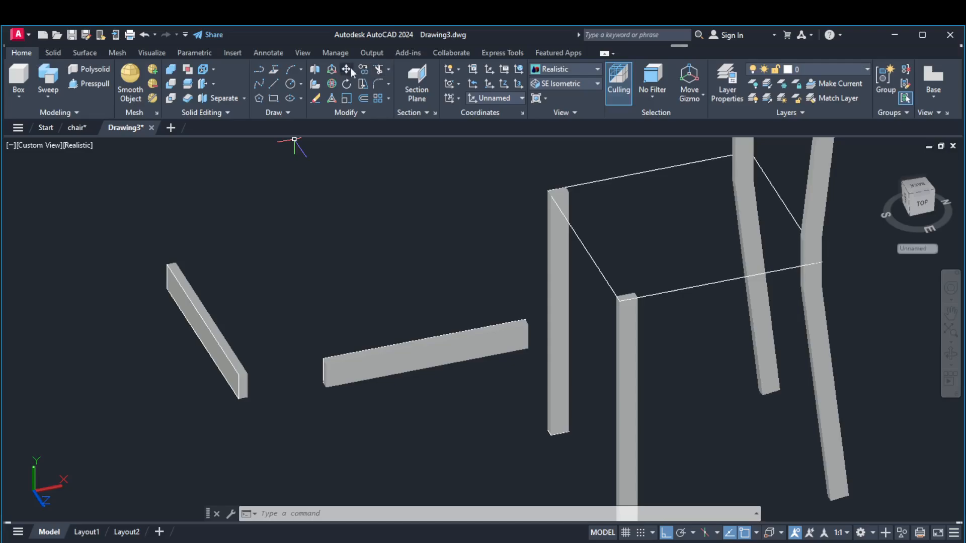
Copy the front rail solid from its outer top end corner to the front seat corner, spanning the two front legs
{"action": "left_click", "coordinate": [364, 69]}
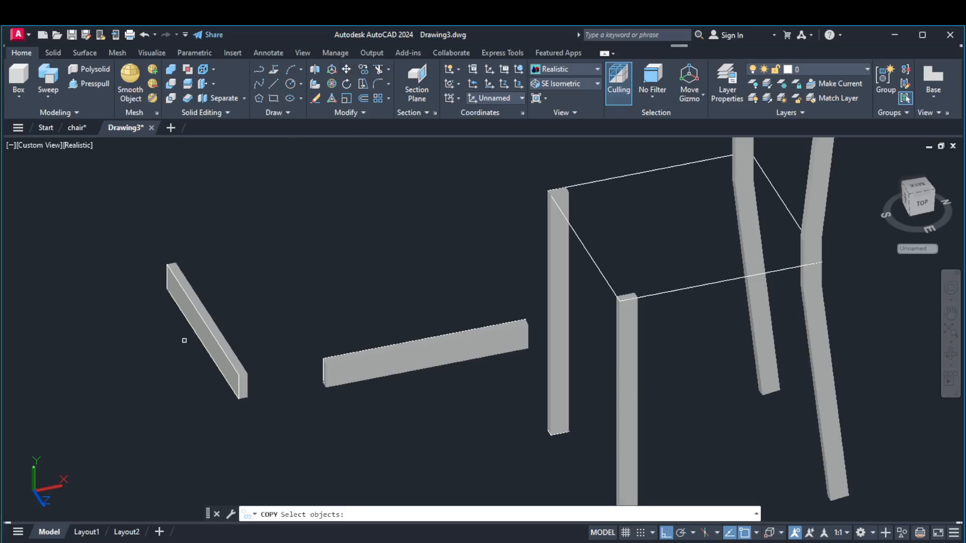
{"action": "left_click", "coordinate": [225, 339]}
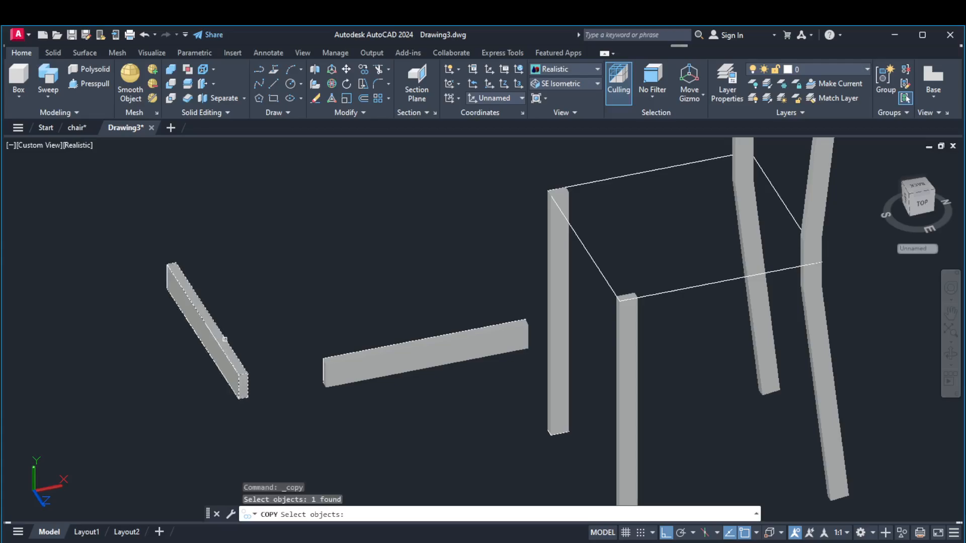
{"action": "key", "text": "Return"}
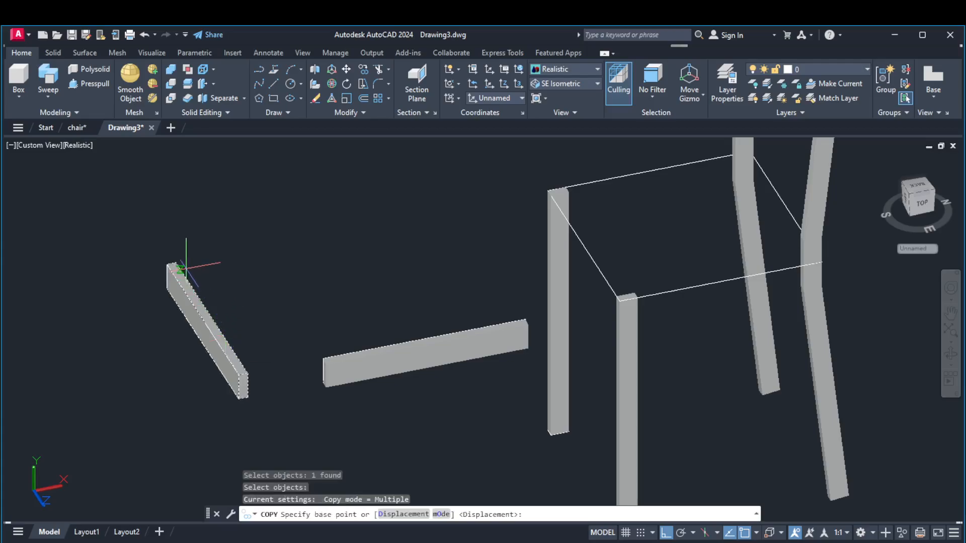
{"action": "scroll", "coordinate": [159, 269], "scroll_direction": "up", "scroll_amount": 3}
{"action": "scroll", "coordinate": [155, 269], "scroll_direction": "down", "scroll_amount": 2}
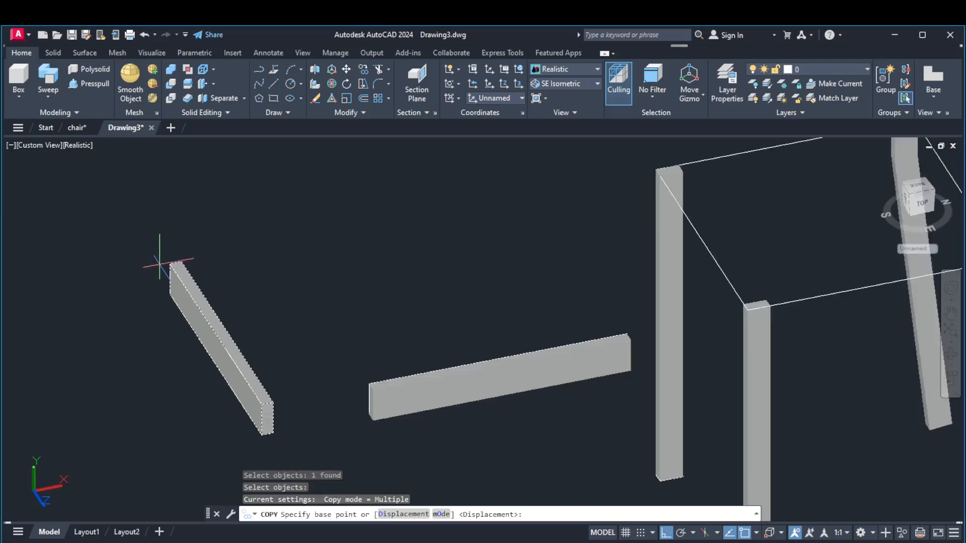
{"action": "left_click", "coordinate": [170, 262]}
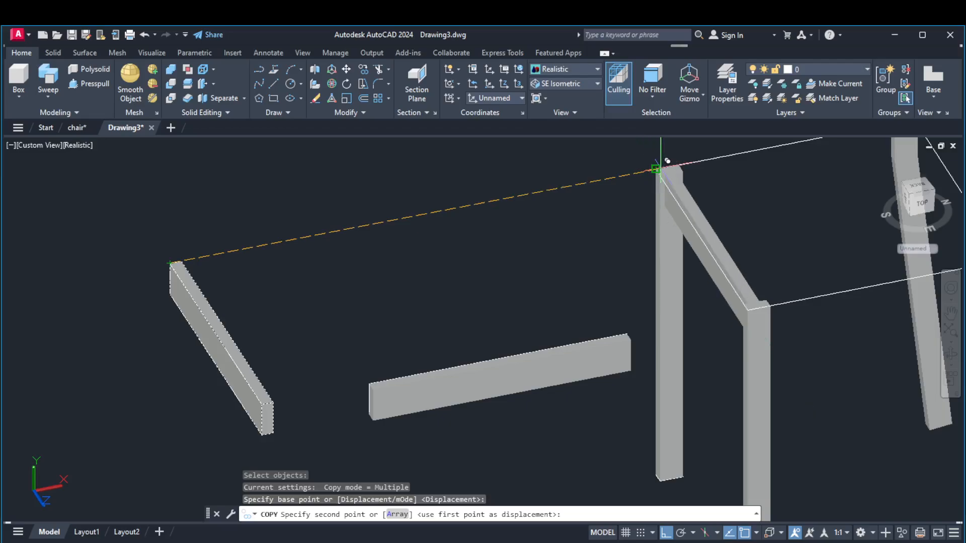
{"action": "left_click", "coordinate": [656, 168]}
{"action": "key", "text": "Escape"}
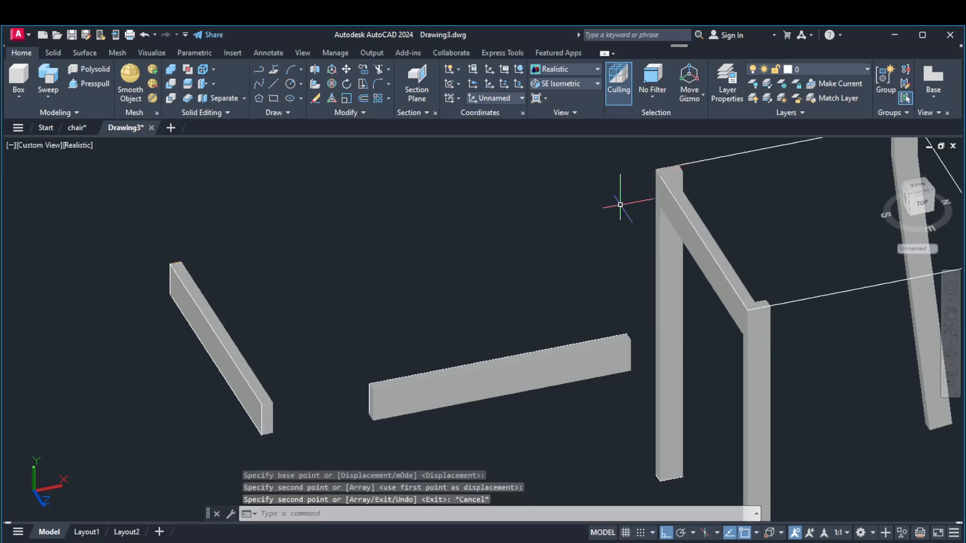
Copy the front rail solid from its inner top end corner to the rear edge of the back leg at seat height, spanning the back legs
{"action": "right_click", "coordinate": [502, 207]}
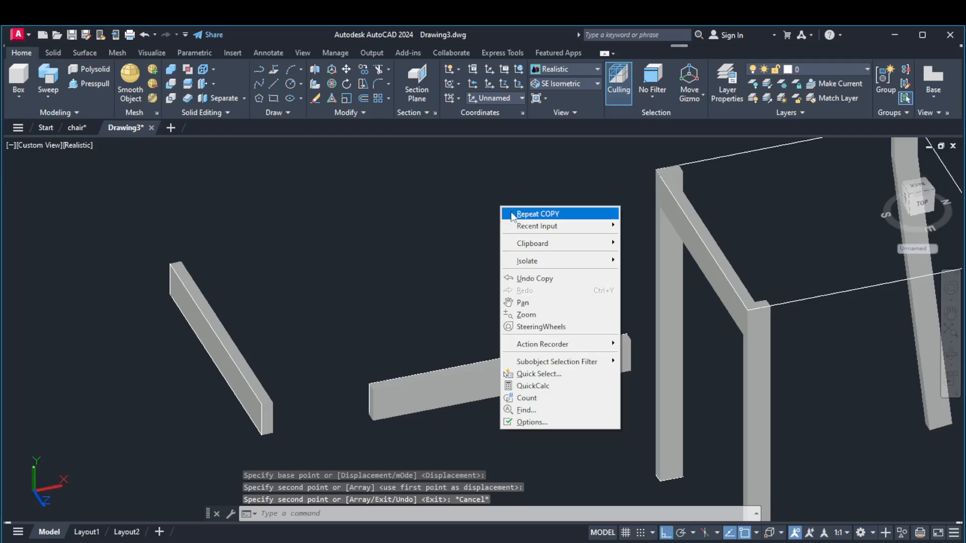
{"action": "left_click", "coordinate": [513, 214]}
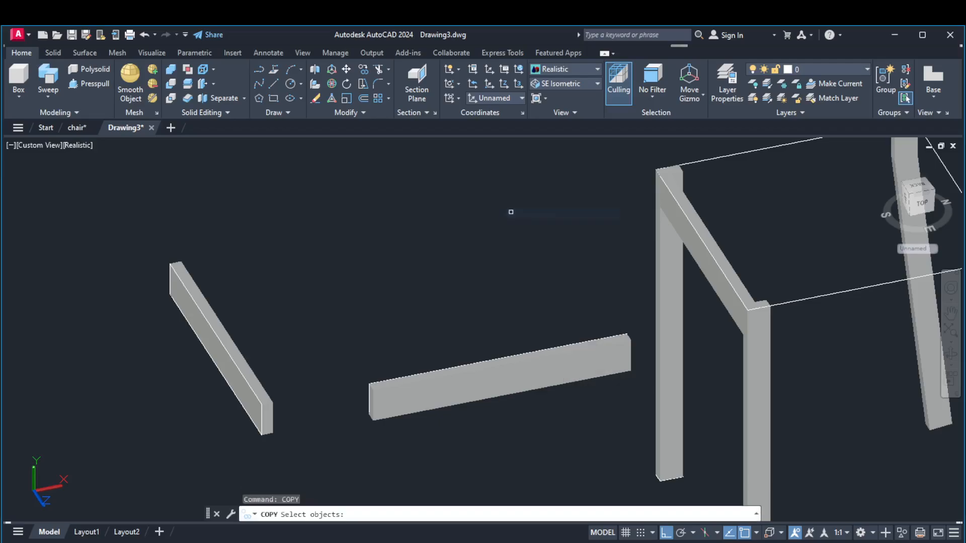
{"action": "left_click", "coordinate": [240, 354]}
{"action": "key", "text": "Return"}
{"action": "scroll", "coordinate": [240, 350], "scroll_direction": "down", "scroll_amount": 4}
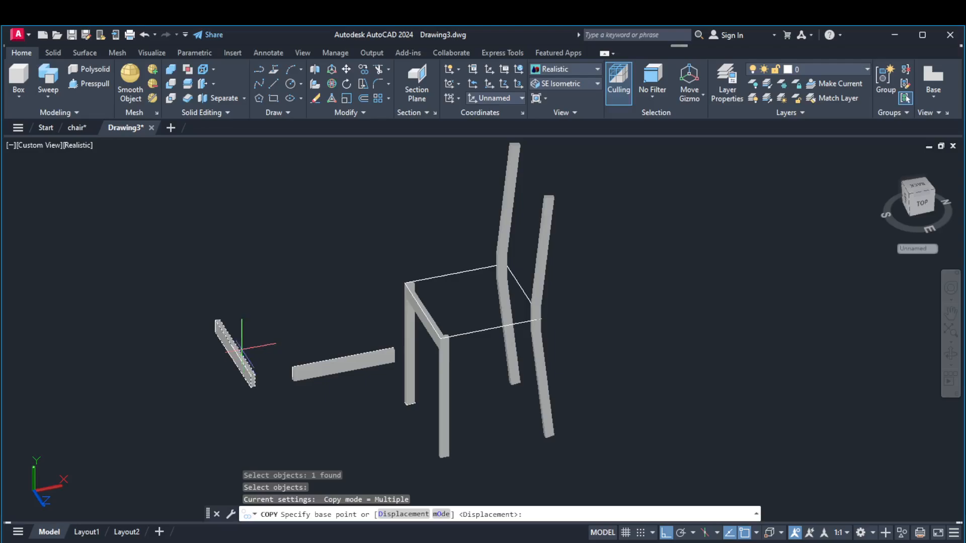
{"action": "scroll", "coordinate": [252, 374], "scroll_direction": "up", "scroll_amount": 5}
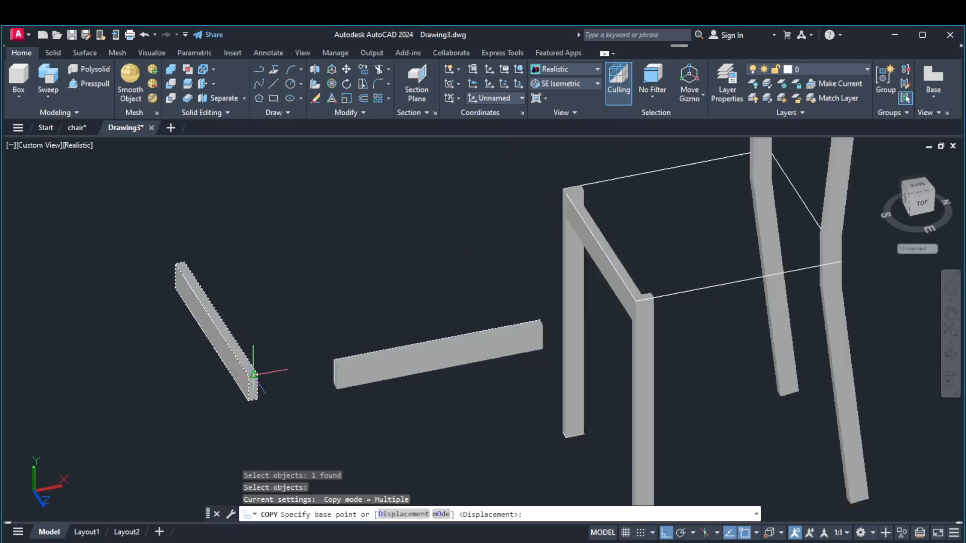
{"action": "left_click", "coordinate": [270, 372]}
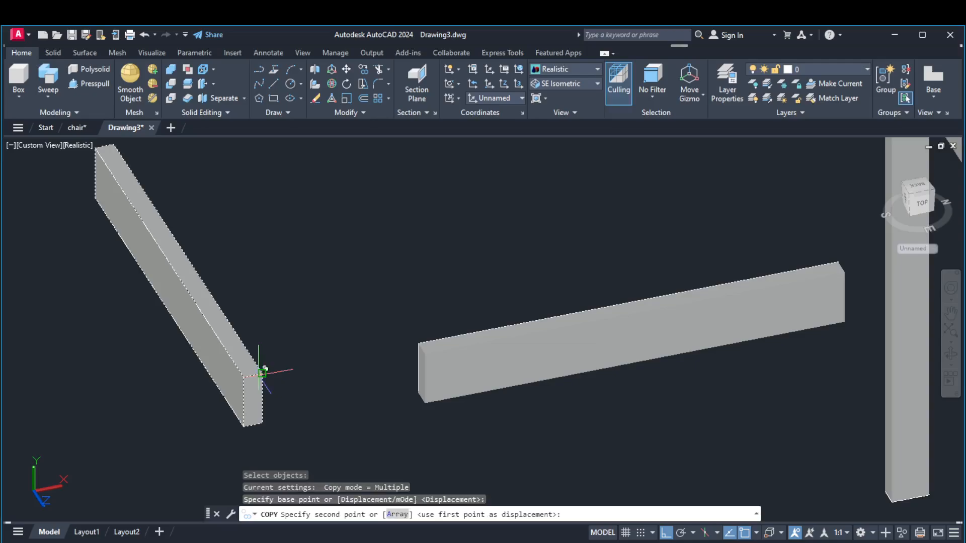
{"action": "scroll", "coordinate": [262, 373], "scroll_direction": "down", "scroll_amount": 4}
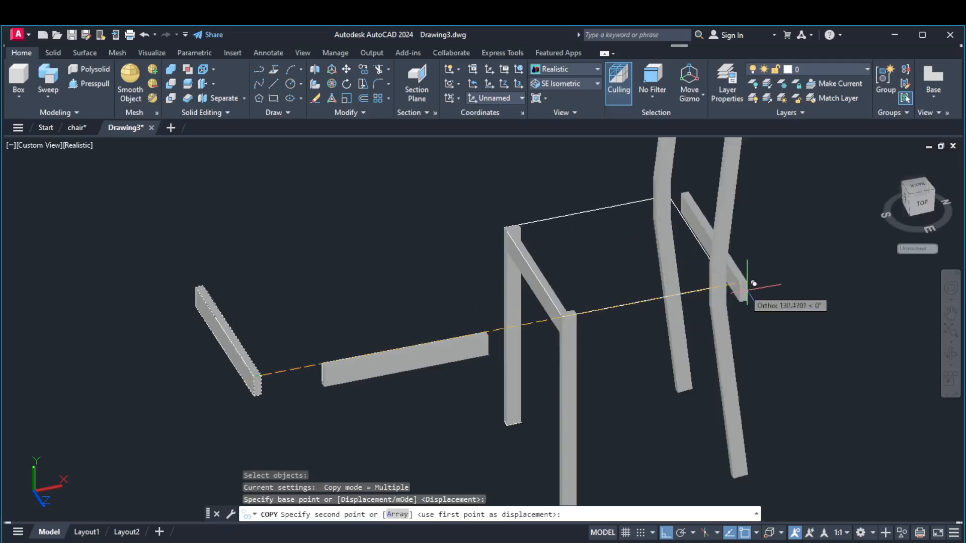
{"action": "scroll", "coordinate": [713, 290], "scroll_direction": "up", "scroll_amount": 5}
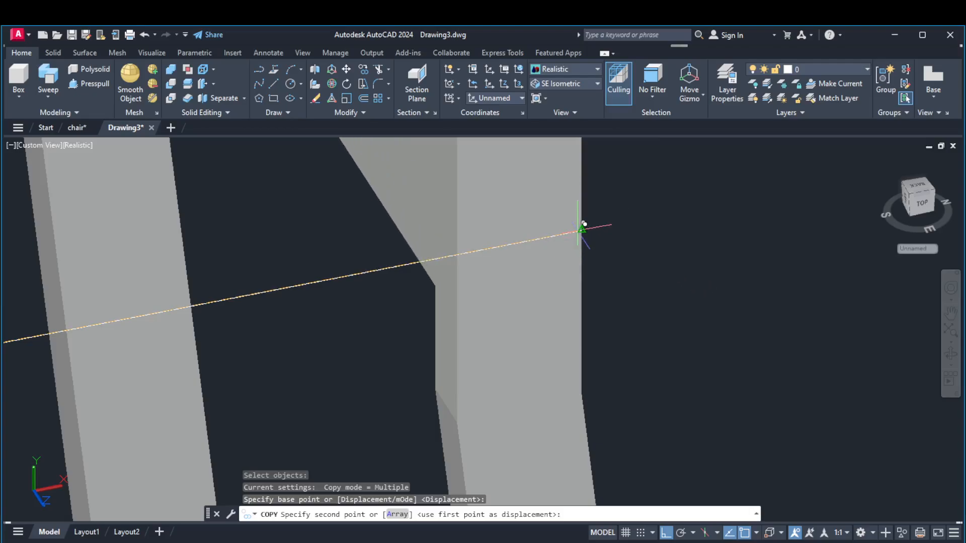
{"action": "left_click", "coordinate": [583, 225]}
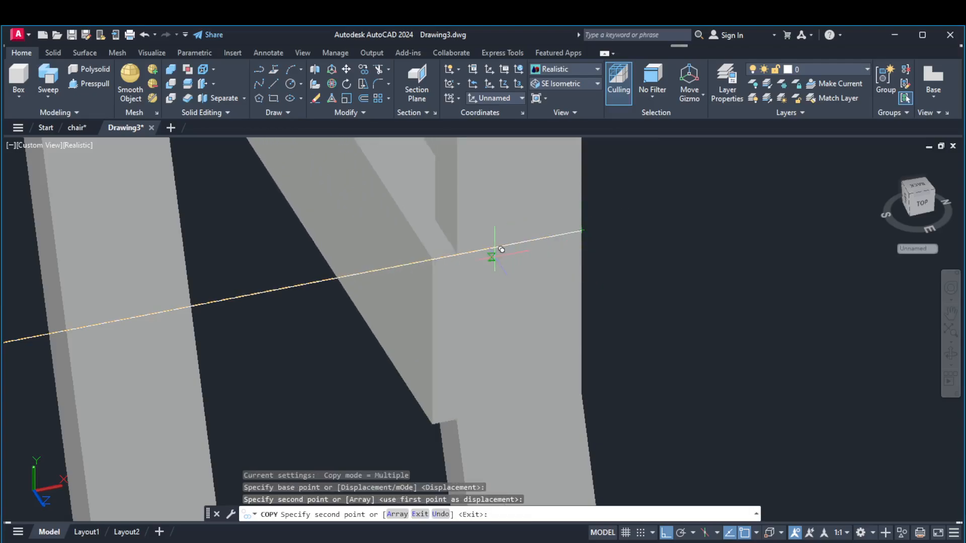
{"action": "key", "text": "Return"}
{"action": "scroll", "coordinate": [494, 251], "scroll_direction": "down", "scroll_amount": 6}
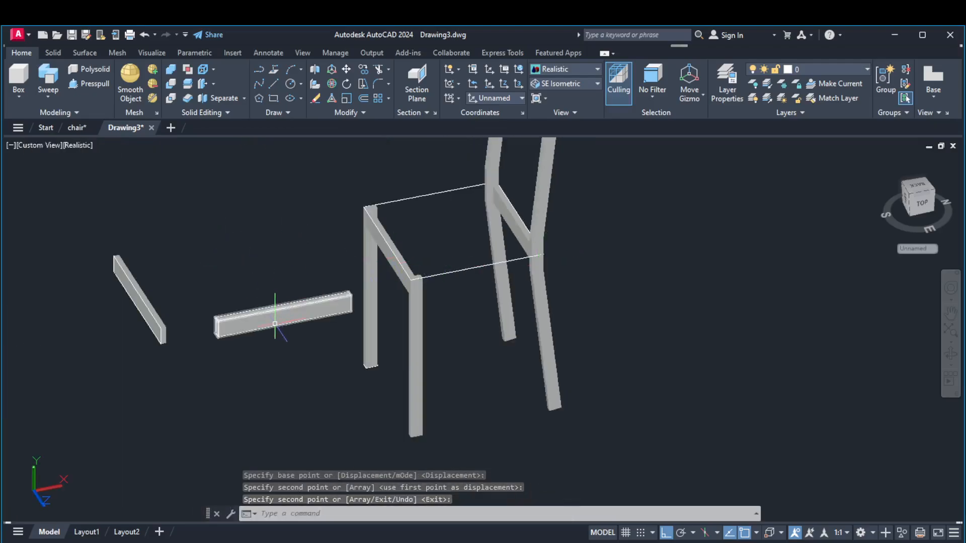
Copy the side rail solid from its near top front-end corner to the near front seat corner, spanning the near front and back legs
{"action": "left_click", "coordinate": [362, 69]}
{"action": "left_click", "coordinate": [296, 309]}
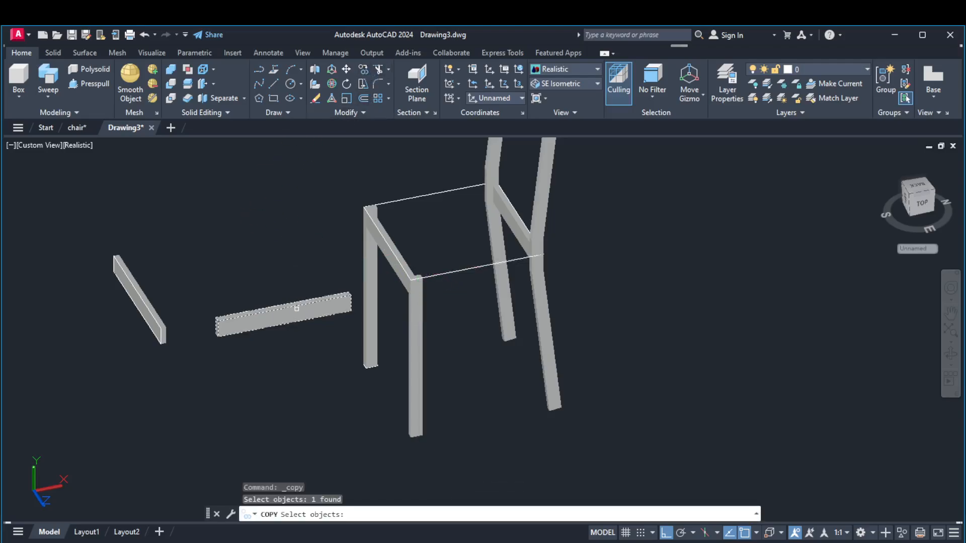
{"action": "key", "text": "Return"}
{"action": "scroll", "coordinate": [234, 322], "scroll_direction": "up", "scroll_amount": 3}
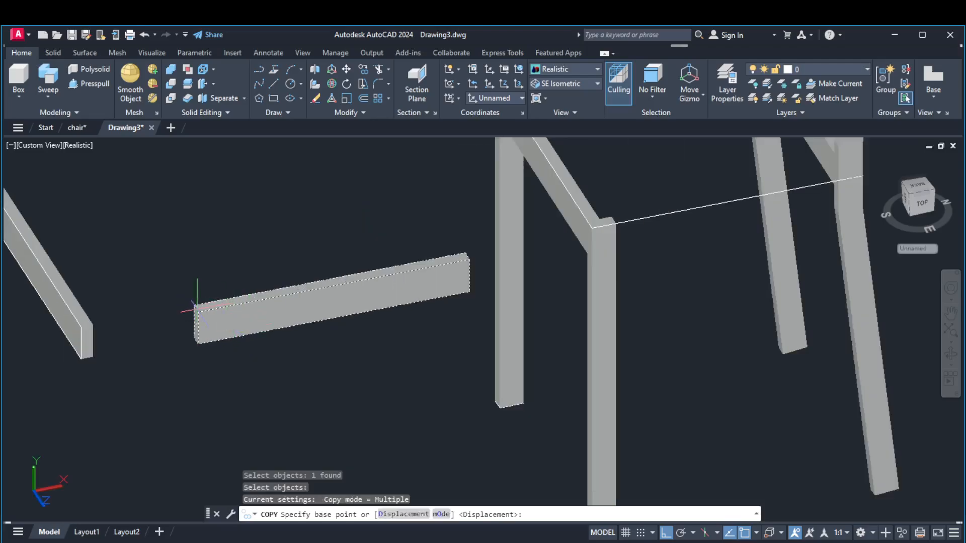
{"action": "scroll", "coordinate": [196, 308], "scroll_direction": "up", "scroll_amount": 3}
{"action": "left_click", "coordinate": [188, 314]}
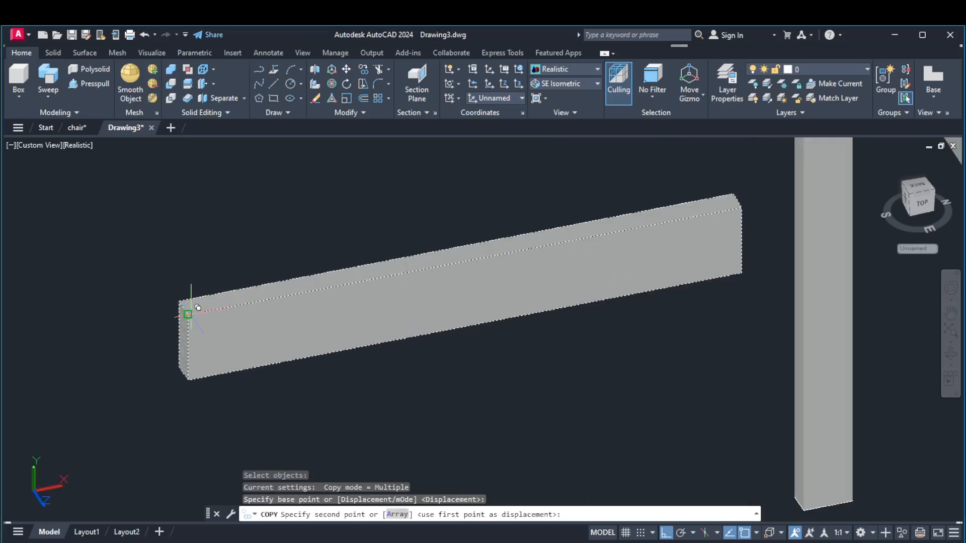
{"action": "scroll", "coordinate": [190, 316], "scroll_direction": "down", "scroll_amount": 5}
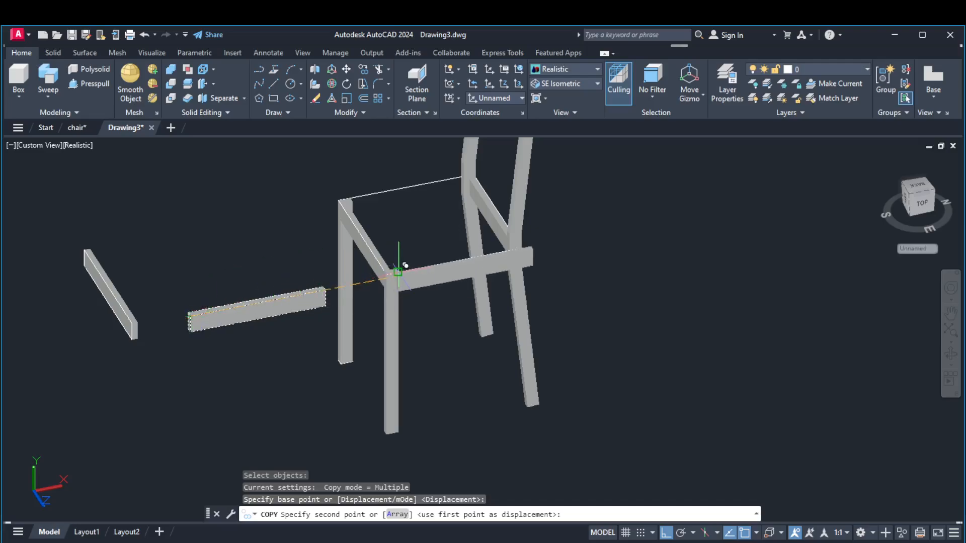
{"action": "scroll", "coordinate": [394, 268], "scroll_direction": "up", "scroll_amount": 5}
{"action": "left_click", "coordinate": [348, 280]}
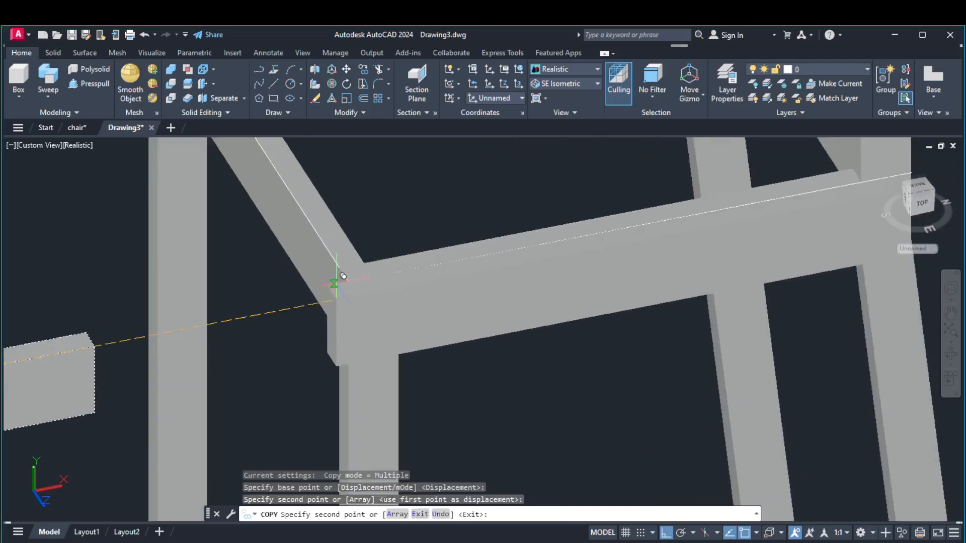
{"action": "key", "text": "Return"}
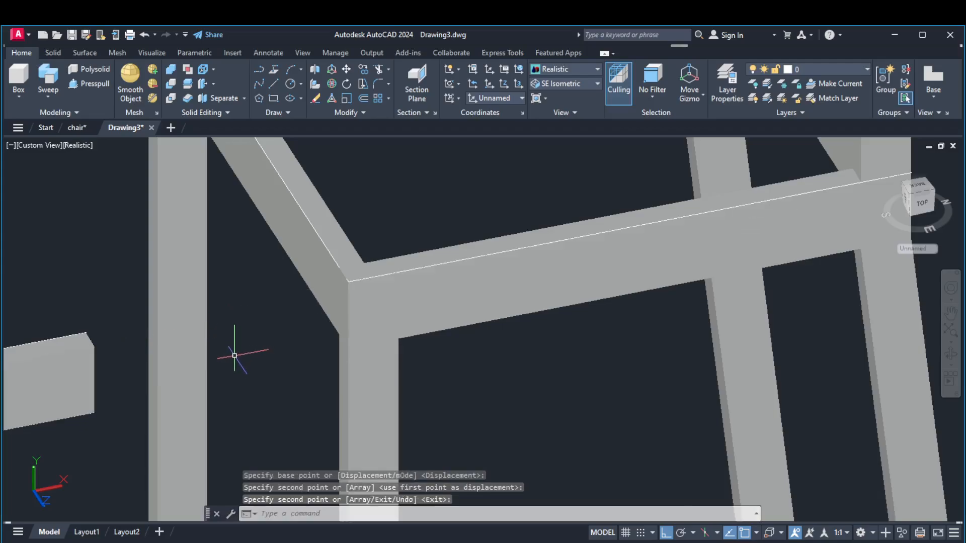
Move the original side rail solid from its far top front-end corner to the far front seat corner, spanning the far front and back legs
{"action": "scroll", "coordinate": [213, 375], "scroll_direction": "down", "scroll_amount": 5}
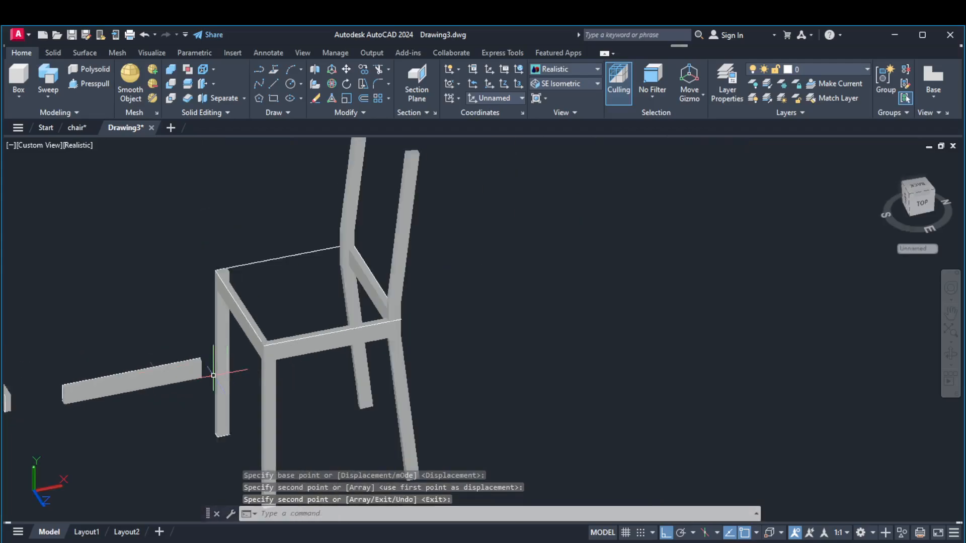
{"action": "left_click", "coordinate": [347, 69]}
{"action": "left_click", "coordinate": [172, 374]}
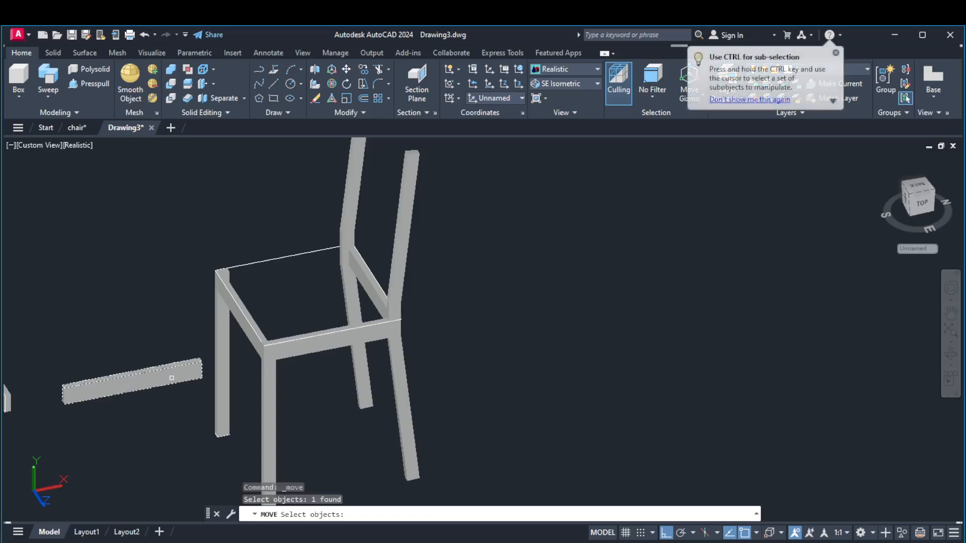
{"action": "key", "text": "Return"}
{"action": "scroll", "coordinate": [12, 381], "scroll_direction": "up", "scroll_amount": 5}
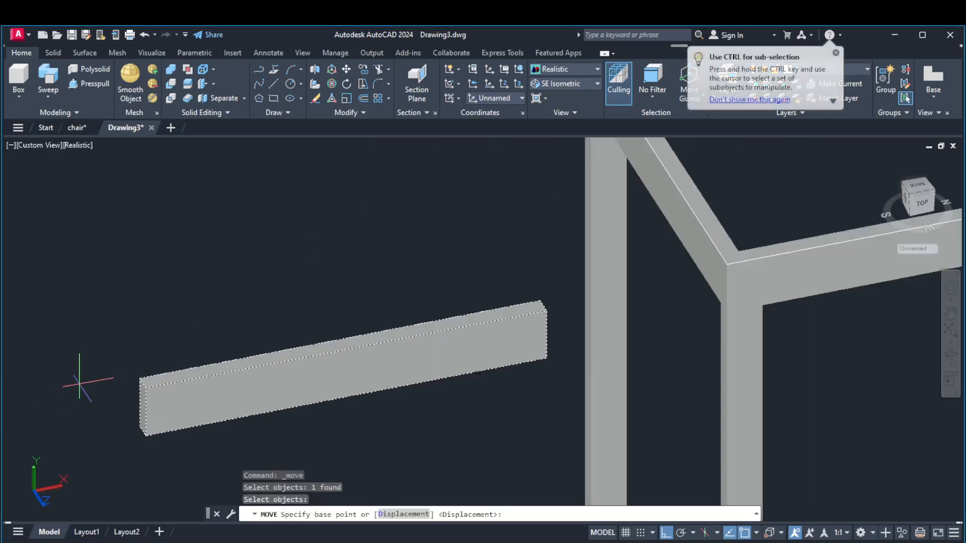
{"action": "scroll", "coordinate": [82, 384], "scroll_direction": "up", "scroll_amount": 5}
{"action": "left_click", "coordinate": [147, 386]}
{"action": "scroll", "coordinate": [153, 384], "scroll_direction": "down", "scroll_amount": 6}
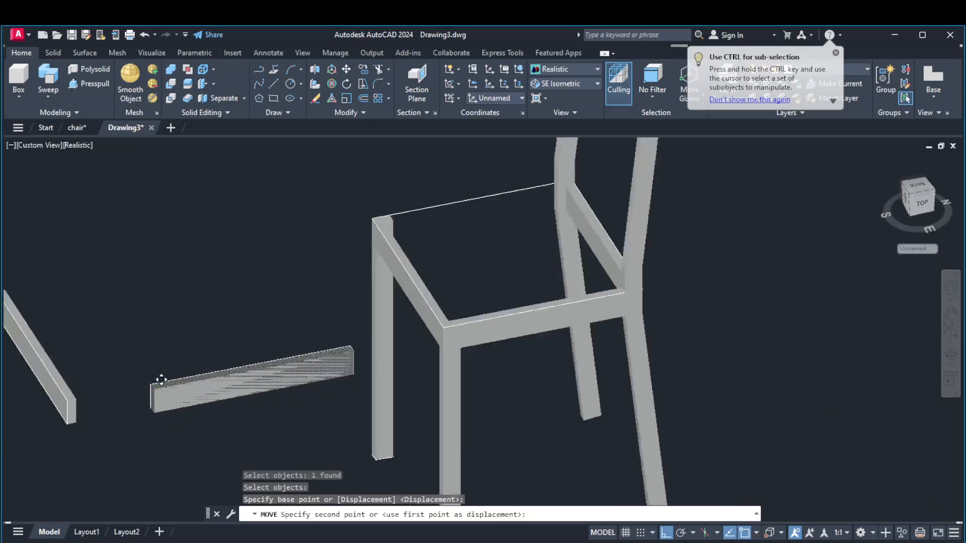
{"action": "scroll", "coordinate": [168, 345], "scroll_direction": "up", "scroll_amount": 6}
{"action": "scroll", "coordinate": [209, 344], "scroll_direction": "up", "scroll_amount": 2}
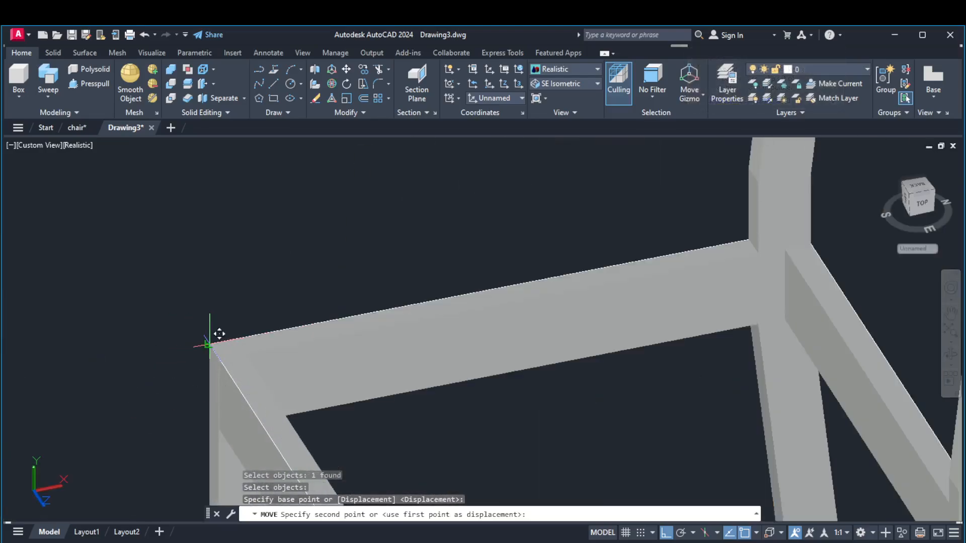
{"action": "left_click", "coordinate": [208, 343]}
{"action": "key", "text": "Return"}
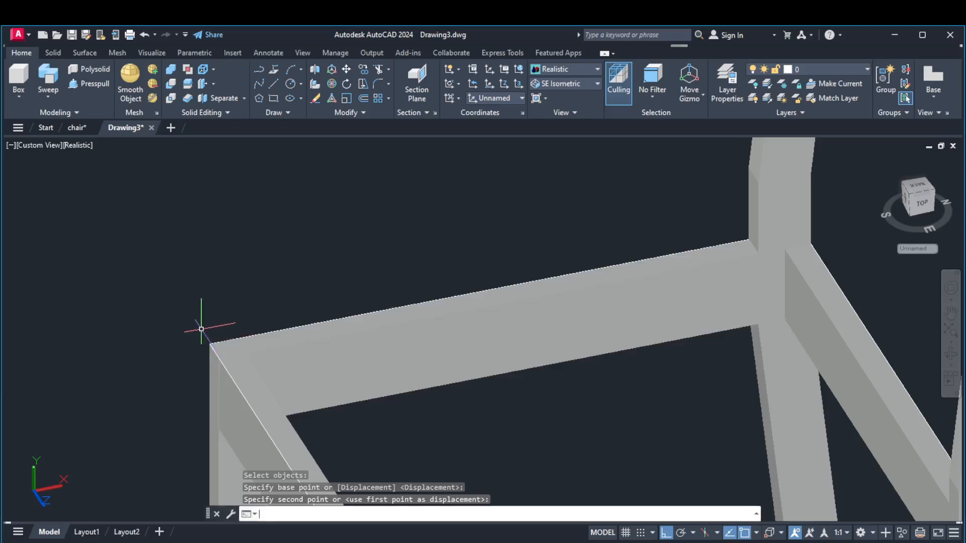
{"action": "scroll", "coordinate": [199, 330], "scroll_direction": "down", "scroll_amount": 7}
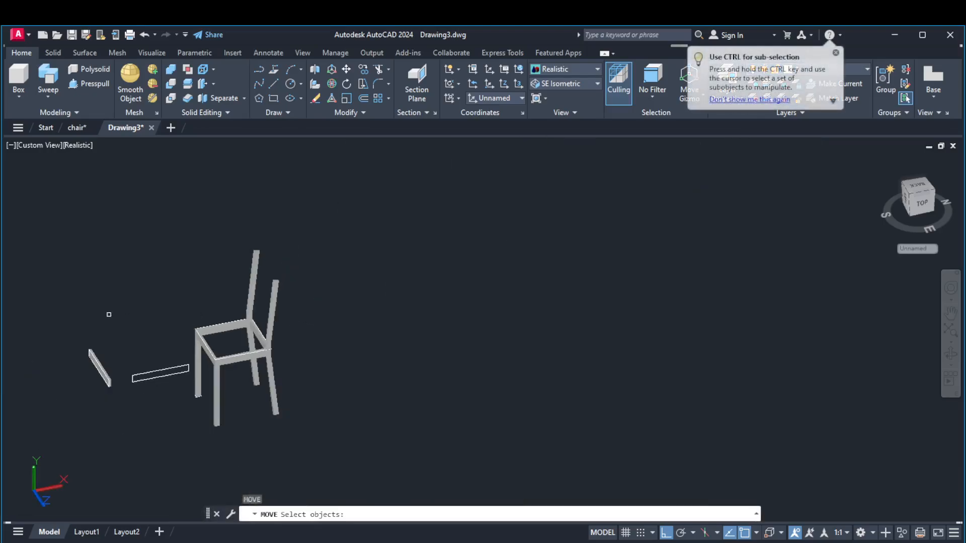
{"action": "key", "text": "Escape"}
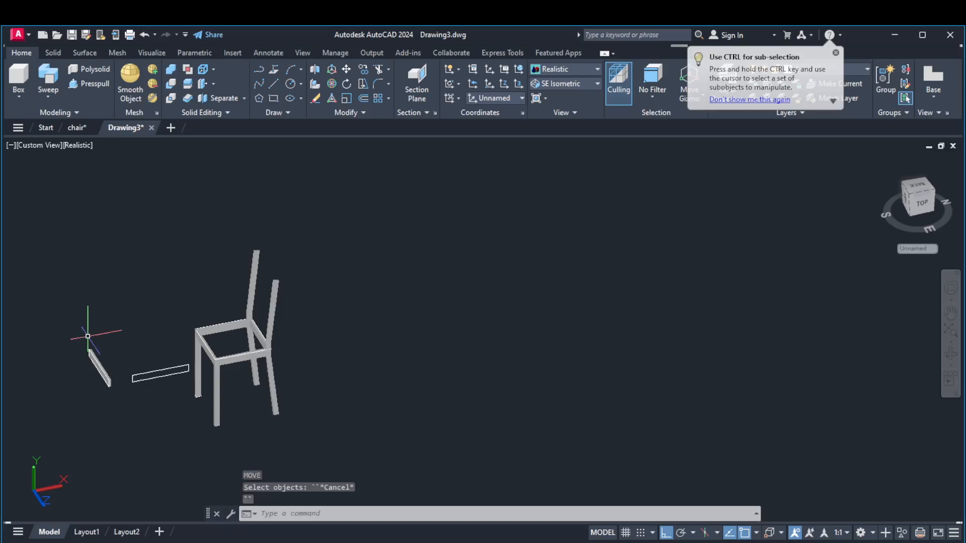
Erase the leftover front rail solid and the rail outlines lying beside the chair
{"action": "mouse_move", "coordinate": [75, 333]}
{"action": "left_mouse_down"}
{"action": "mouse_move", "coordinate": [129, 424]}
{"action": "mouse_move", "coordinate": [176, 375]}
{"action": "left_mouse_up"}
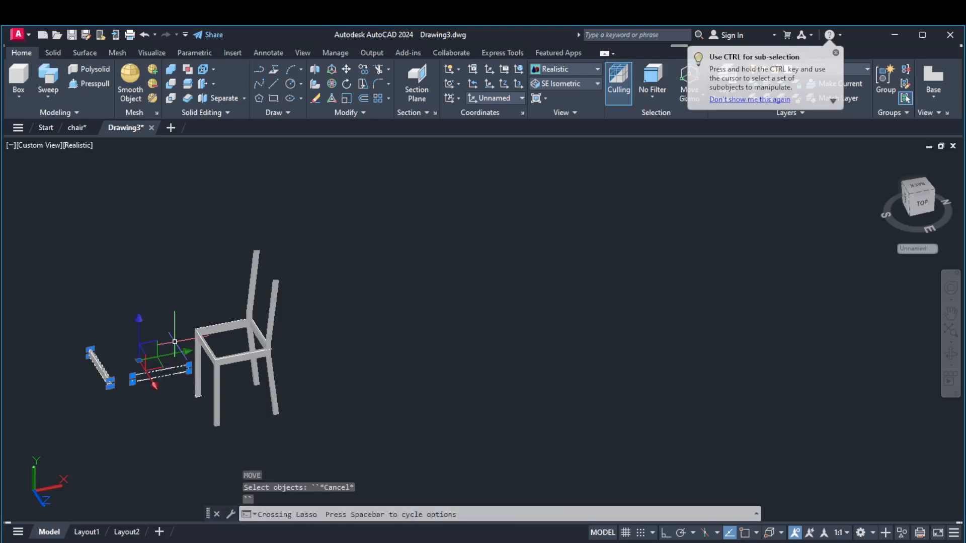
{"action": "key", "text": "Delete"}
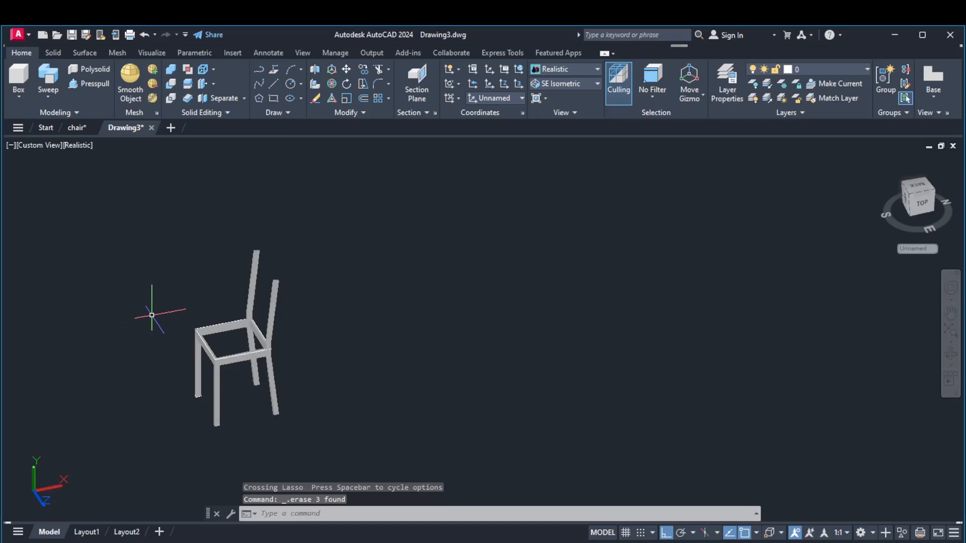
{"action": "scroll", "coordinate": [126, 372], "scroll_direction": "up", "scroll_amount": 4}
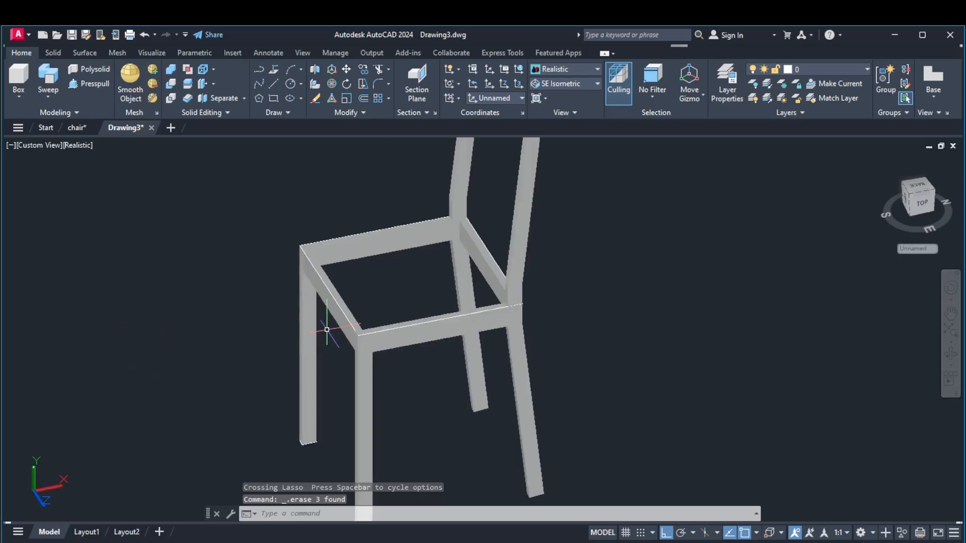